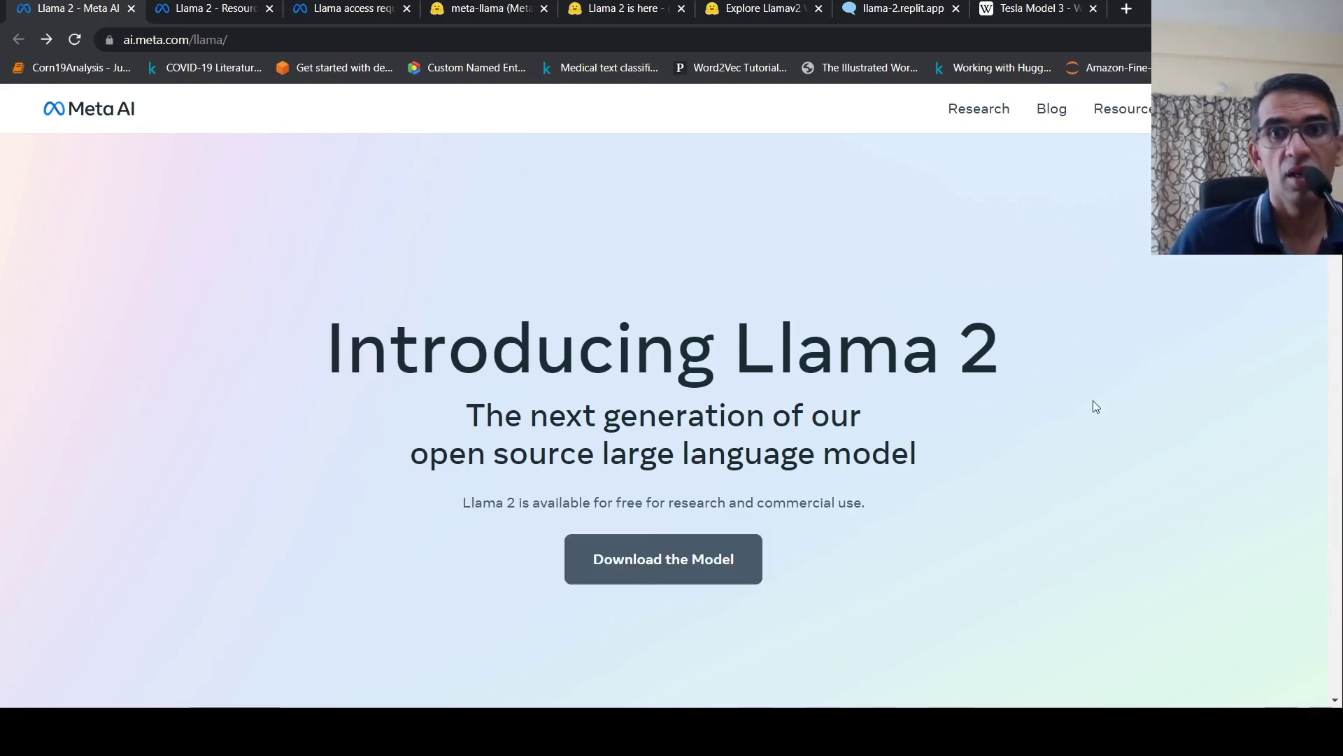
Open the Llama 2 page in a new tab and jump to its 'Download the Model' section
{"action": "scroll", "coordinate": [1073, 414], "scroll_direction": "down", "scroll_amount": 5}
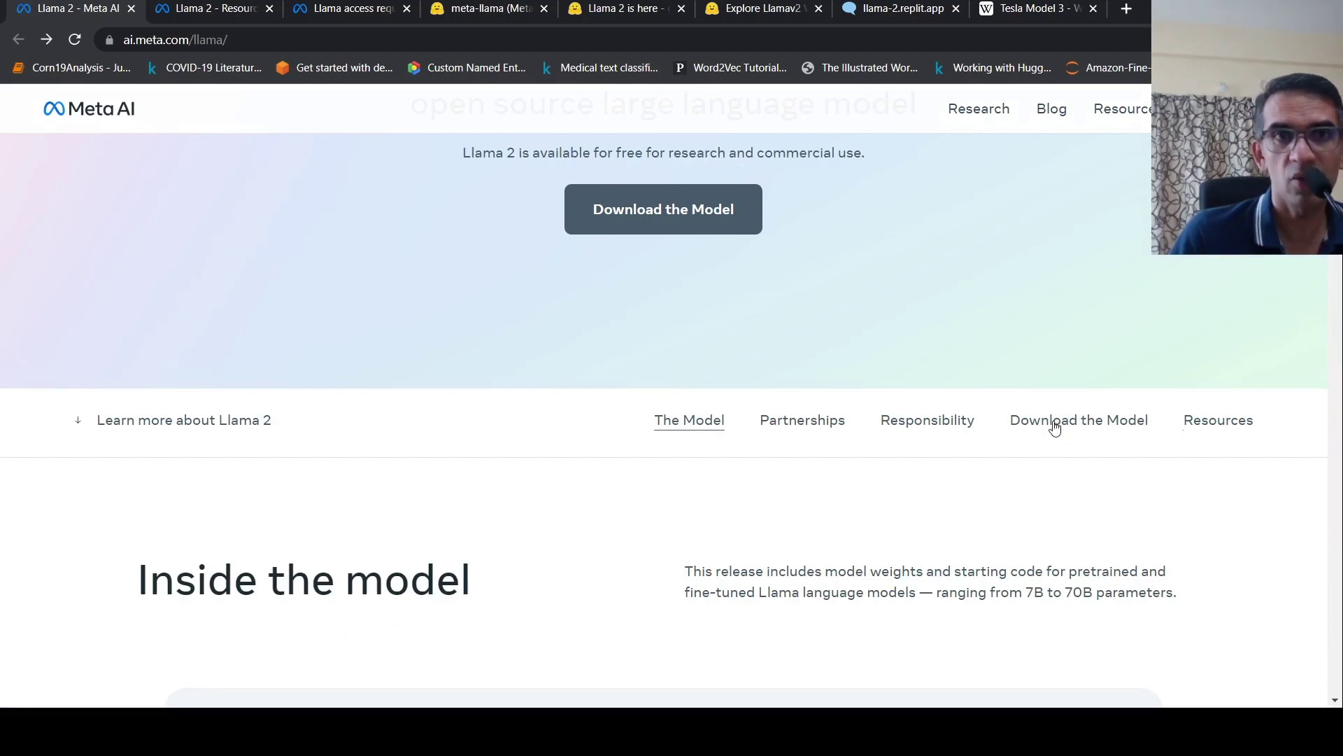
{"action": "middle_click", "coordinate": [1103, 439]}
{"action": "left_click", "coordinate": [230, 8]}
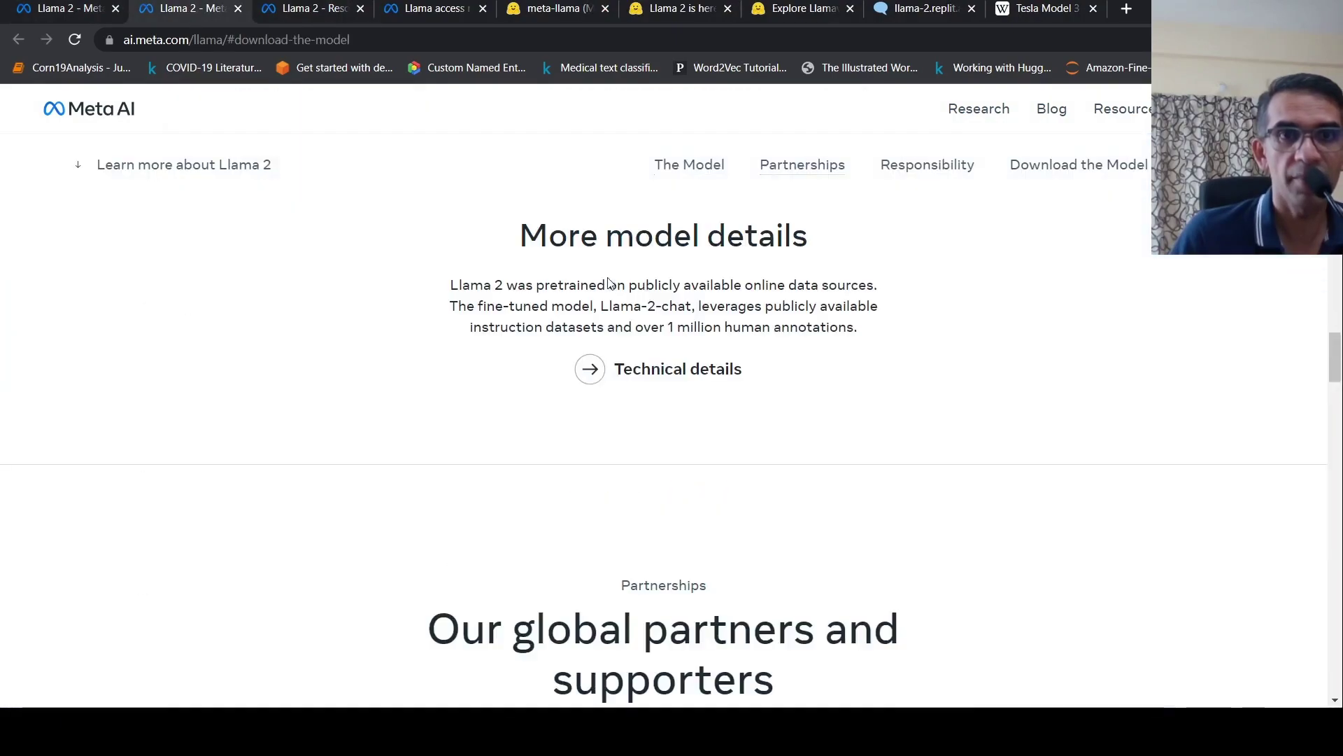
{"action": "scroll", "coordinate": [647, 292], "scroll_direction": "up", "scroll_amount": 20}
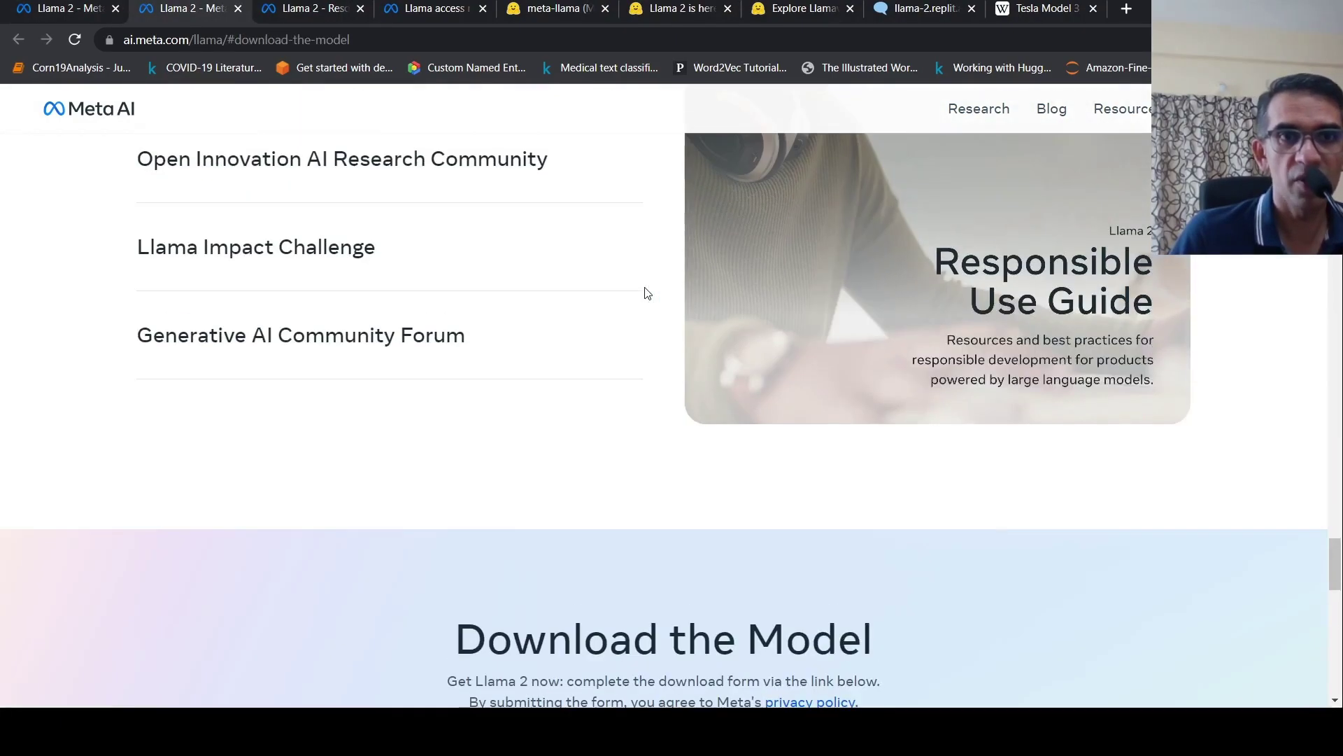
{"action": "scroll", "coordinate": [646, 293], "scroll_direction": "up", "scroll_amount": 20}
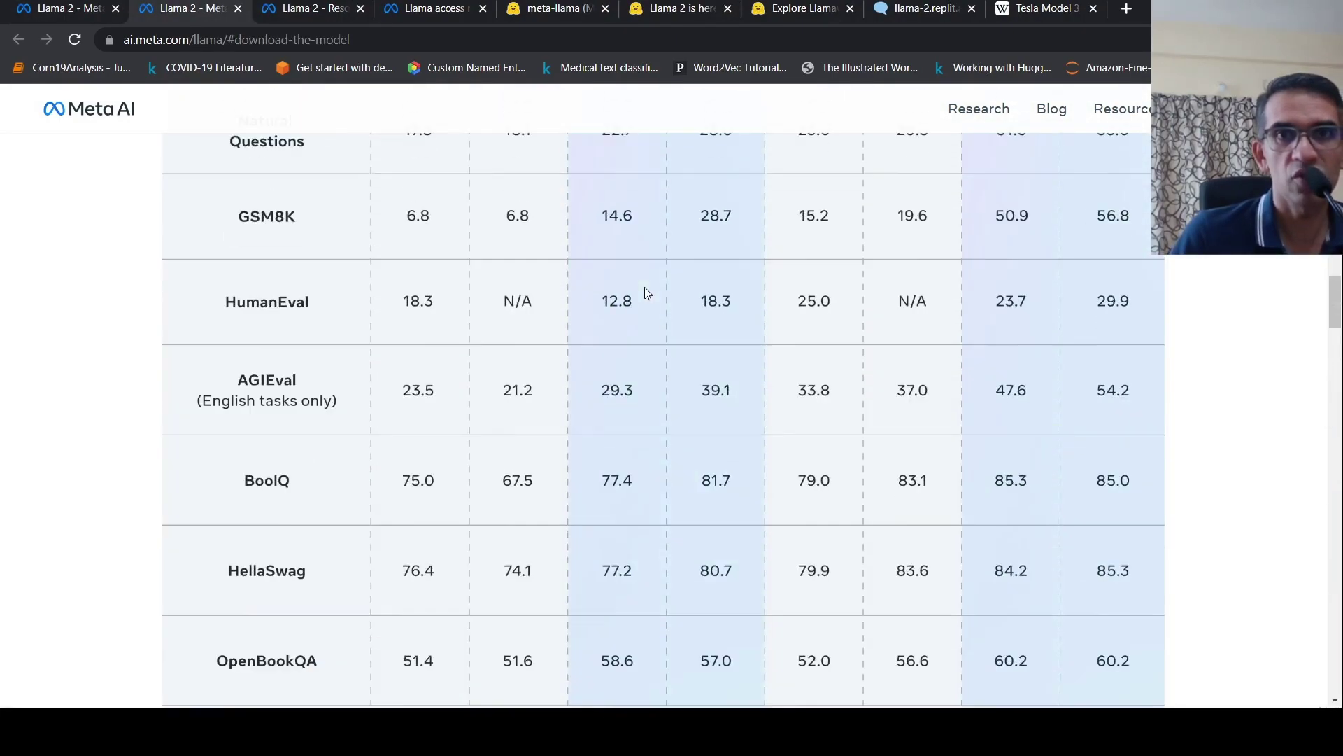
{"action": "scroll", "coordinate": [645, 293], "scroll_direction": "down", "scroll_amount": 5}
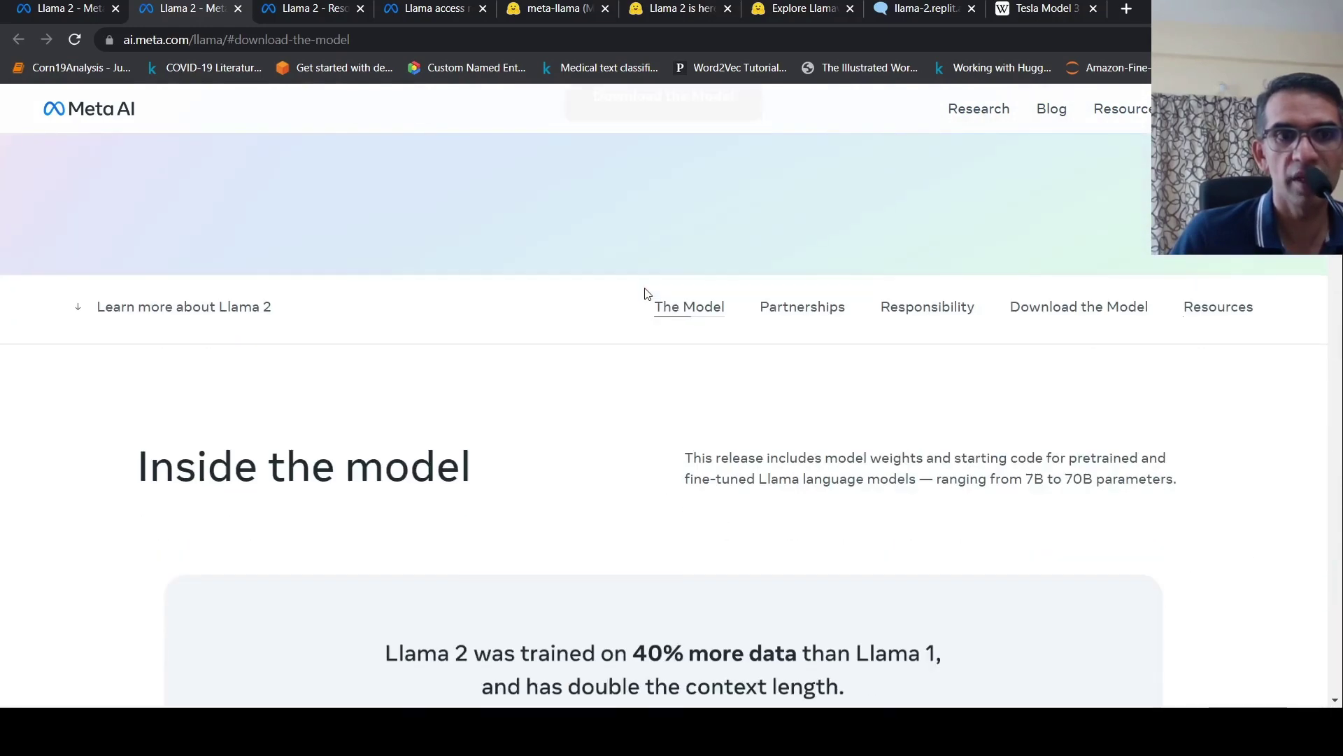
{"action": "left_click", "coordinate": [1113, 308]}
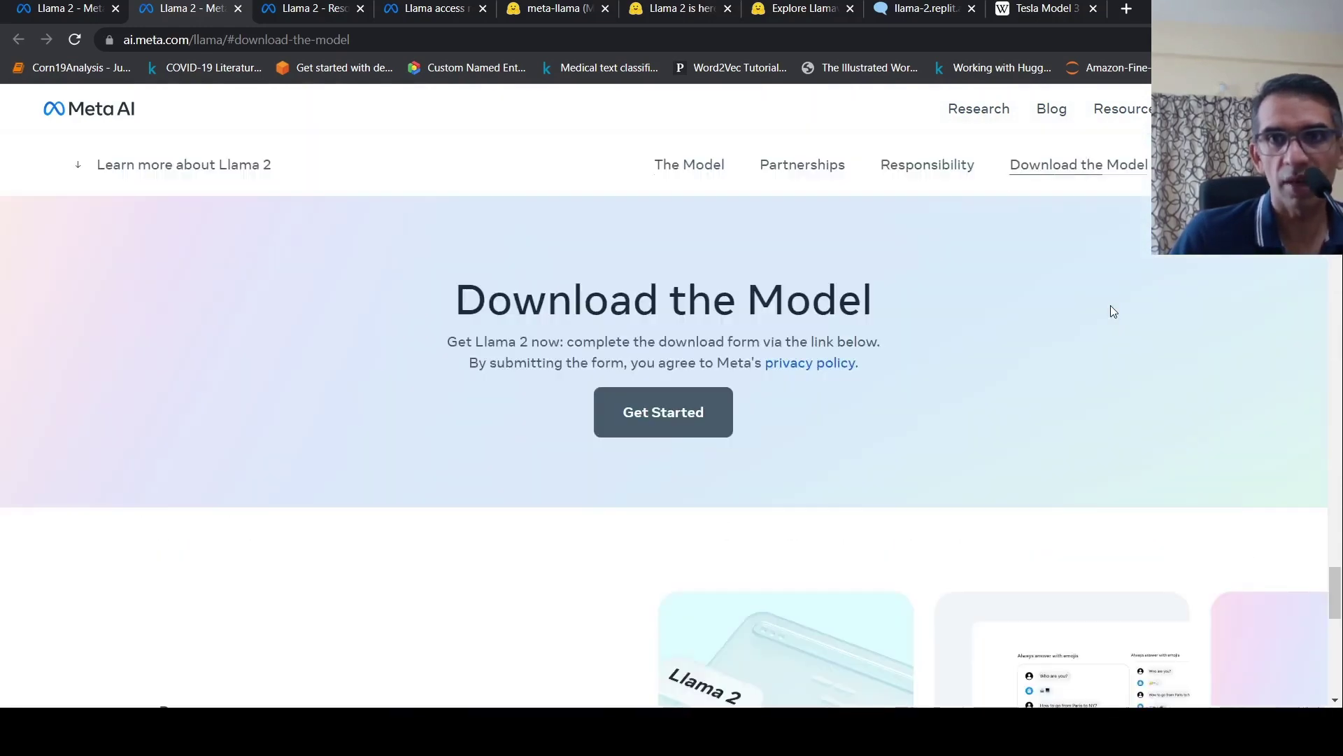
Open the access request form, read through the license and Acceptable Use Policy, then go back
{"action": "left_click", "coordinate": [692, 420]}
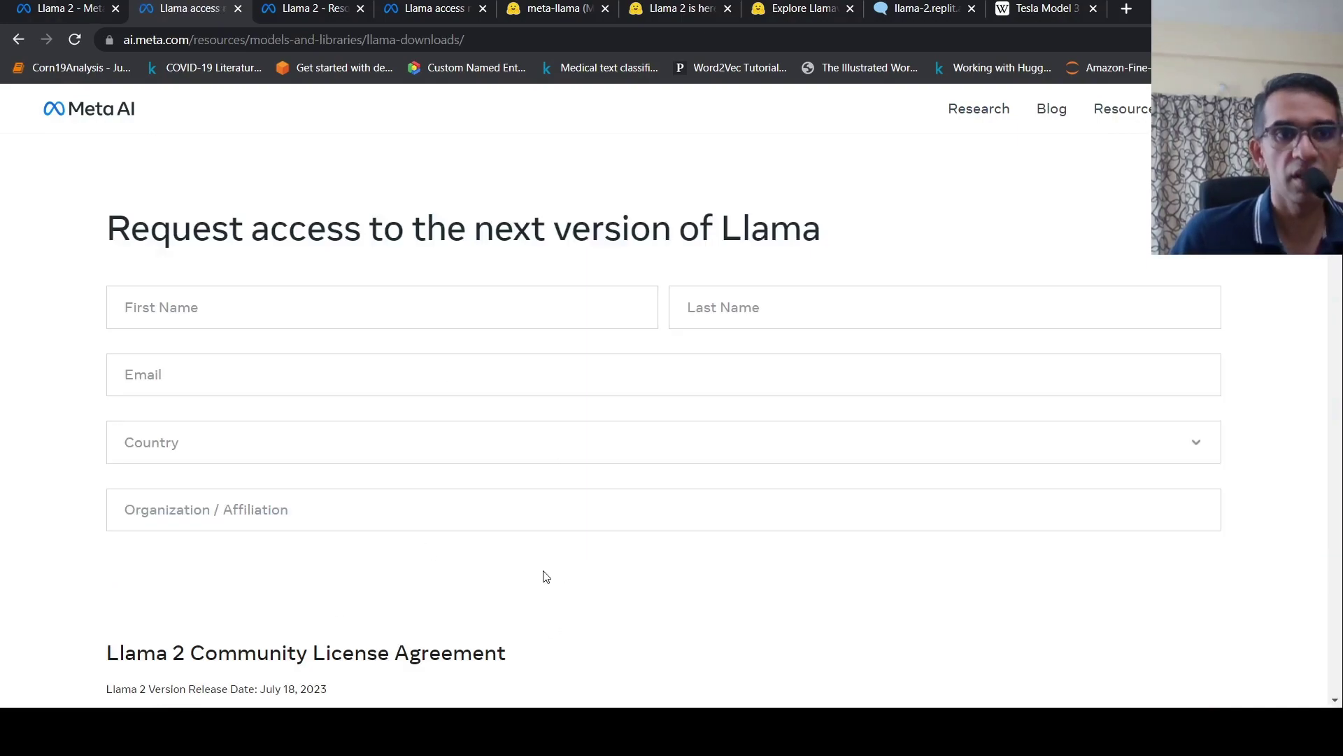
{"action": "scroll", "coordinate": [546, 574], "scroll_direction": "down", "scroll_amount": 20}
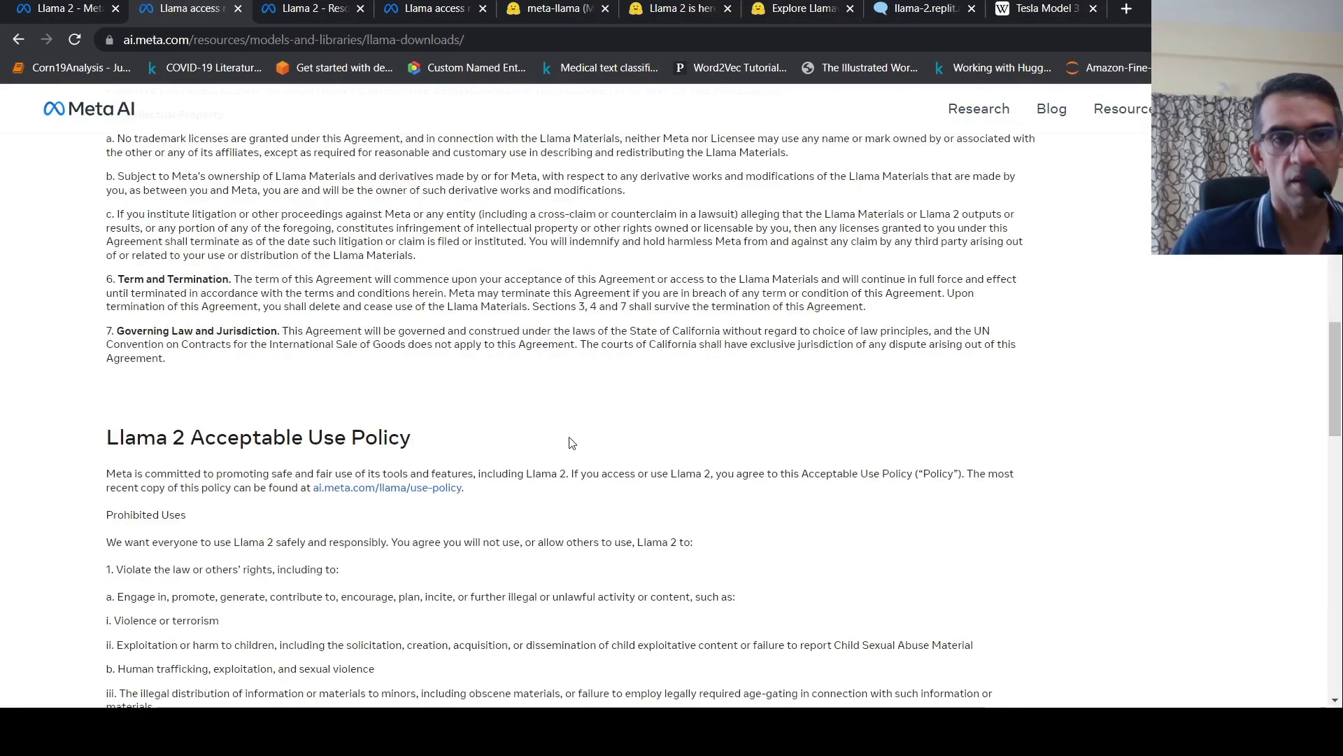
{"action": "scroll", "coordinate": [573, 443], "scroll_direction": "down", "scroll_amount": 15}
{"action": "scroll", "coordinate": [571, 441], "scroll_direction": "down", "scroll_amount": 1}
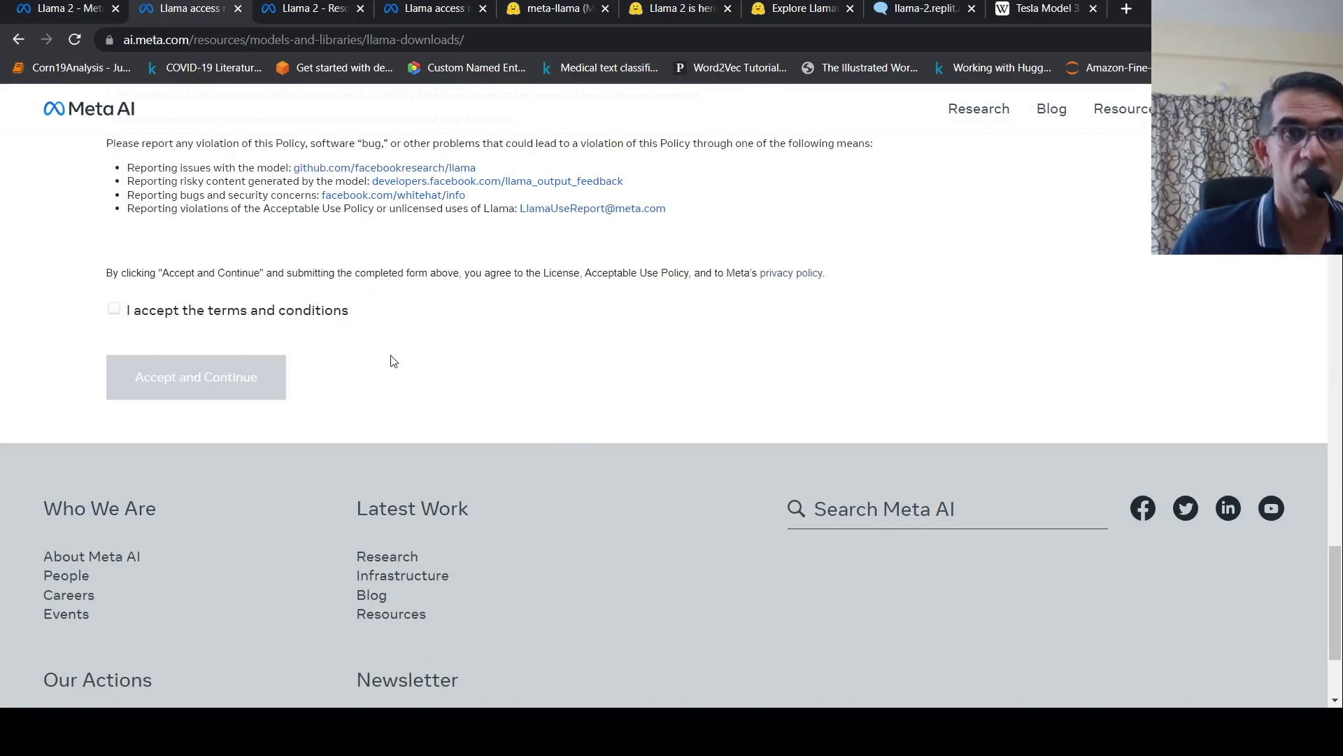
{"action": "key", "text": "alt+Left"}
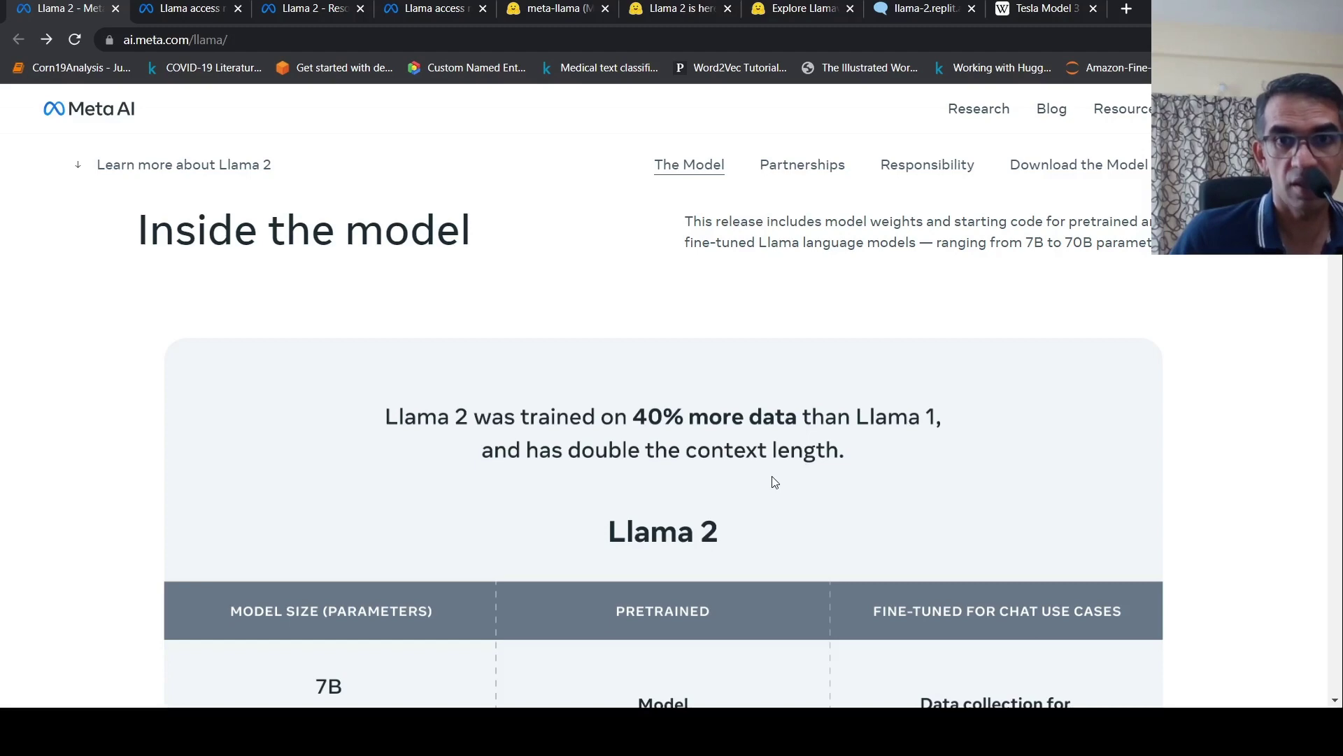
{"action": "scroll", "coordinate": [775, 482], "scroll_direction": "down", "scroll_amount": 5}
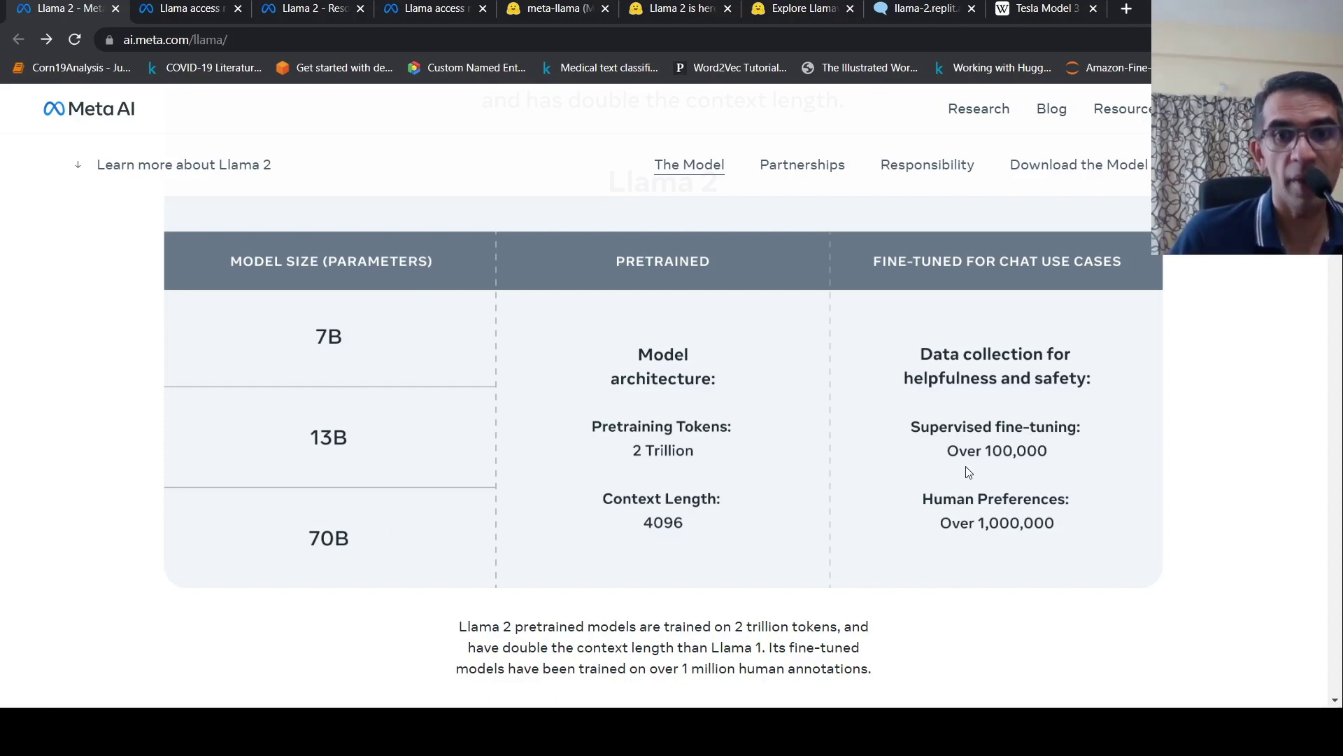
{"action": "scroll", "coordinate": [967, 476], "scroll_direction": "down", "scroll_amount": 2}
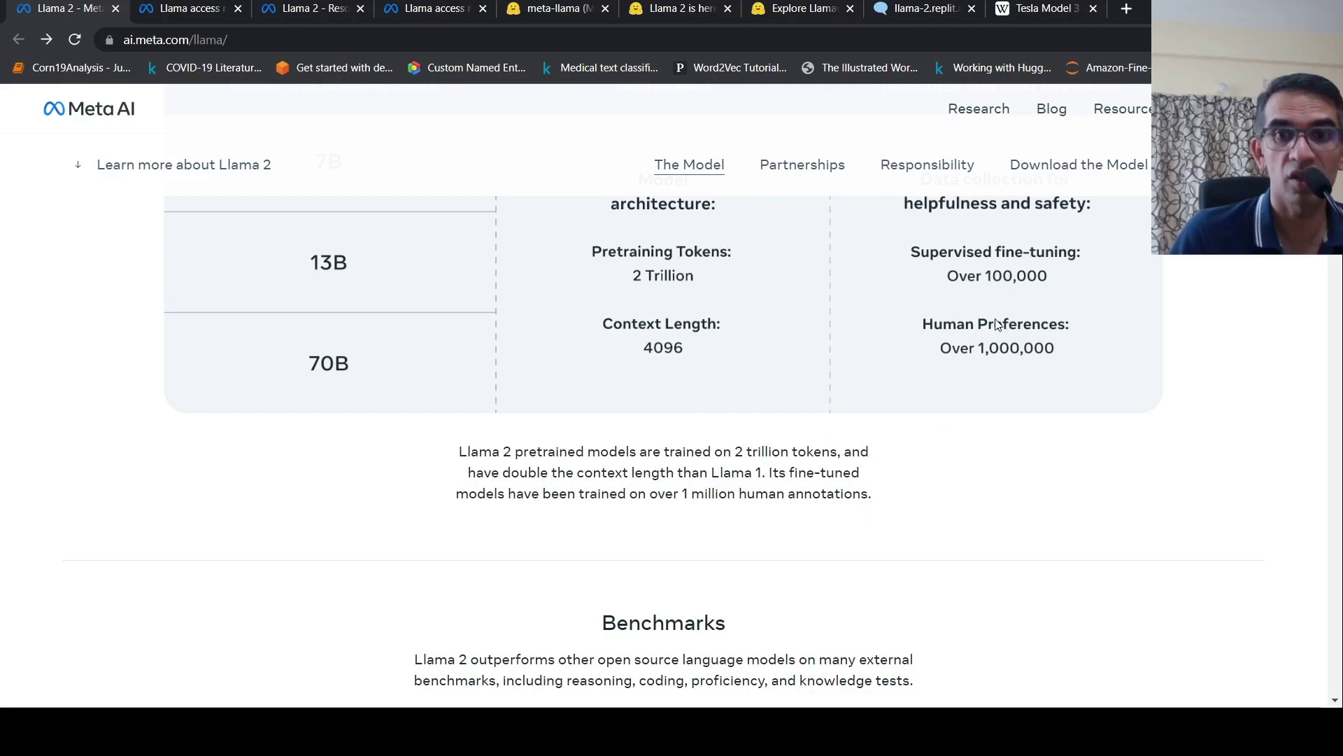
{"action": "scroll", "coordinate": [889, 501], "scroll_direction": "down", "scroll_amount": 3}
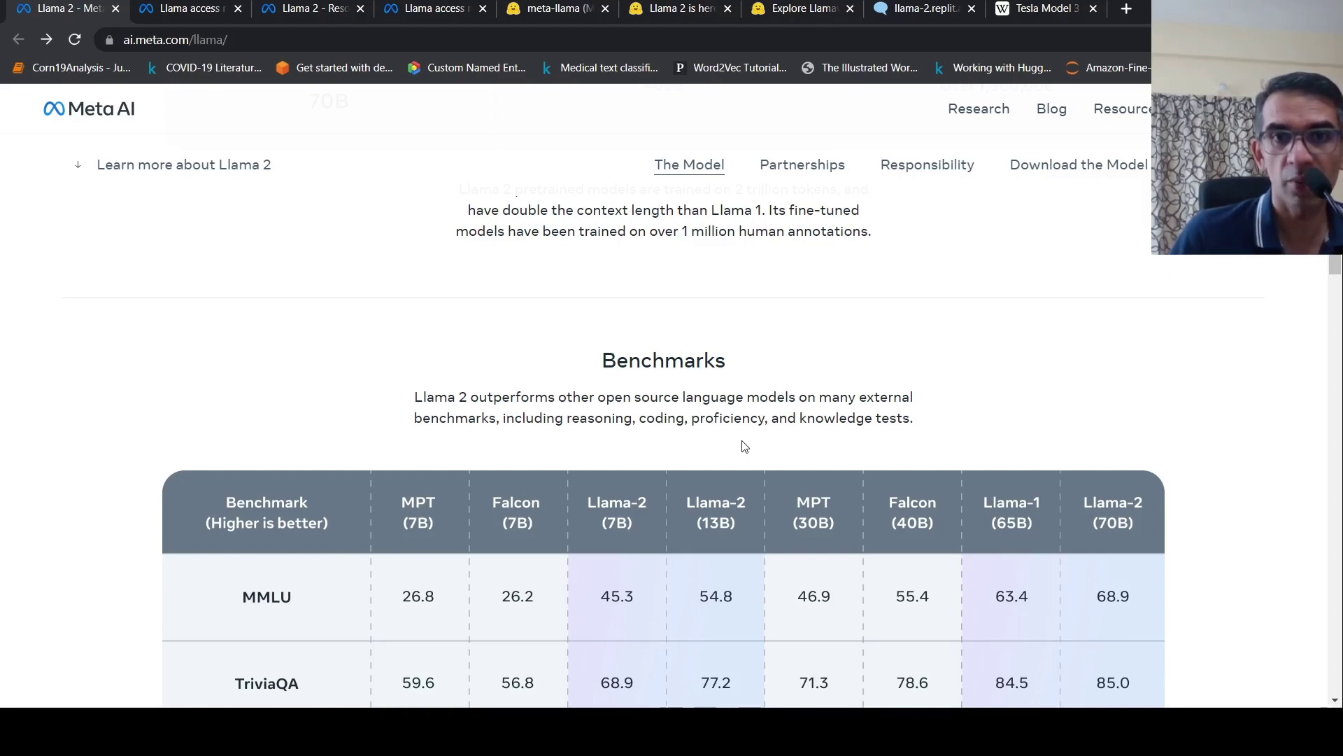
{"action": "scroll", "coordinate": [822, 441], "scroll_direction": "down", "scroll_amount": 4}
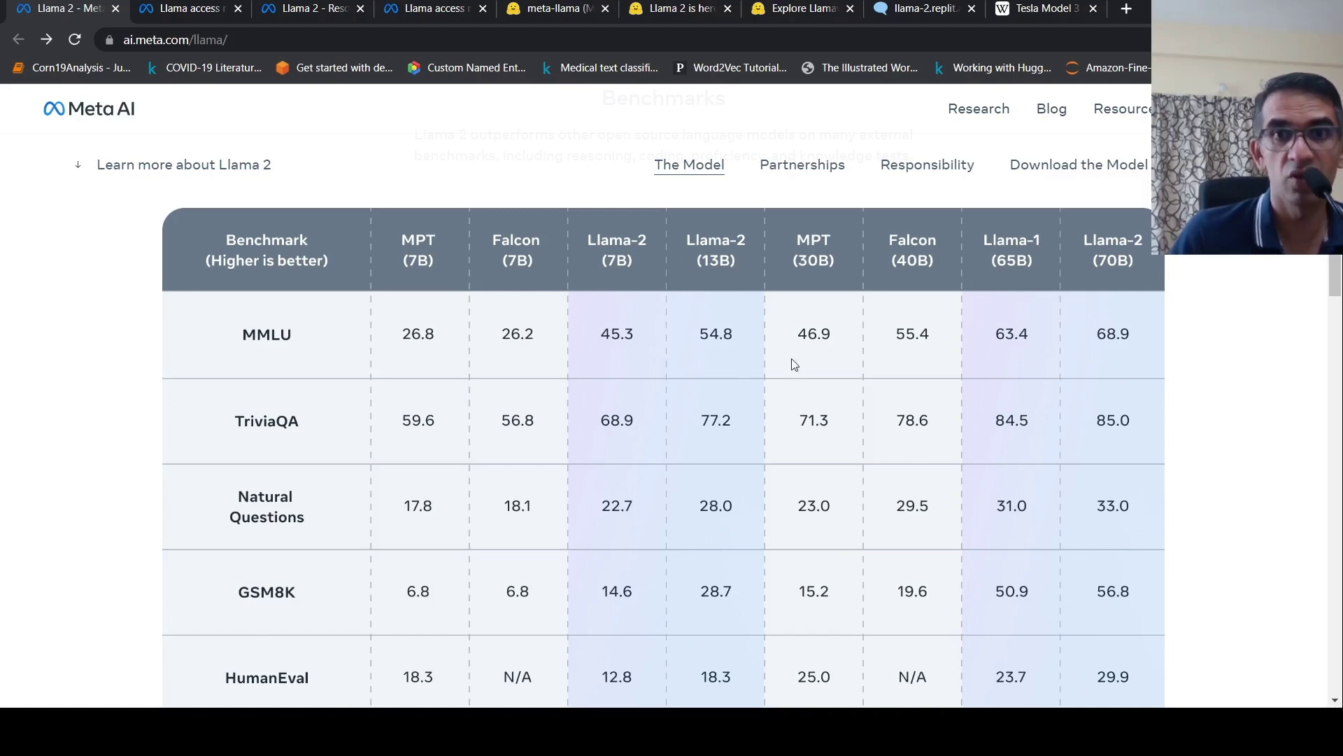
{"action": "scroll", "coordinate": [874, 464], "scroll_direction": "down", "scroll_amount": 5}
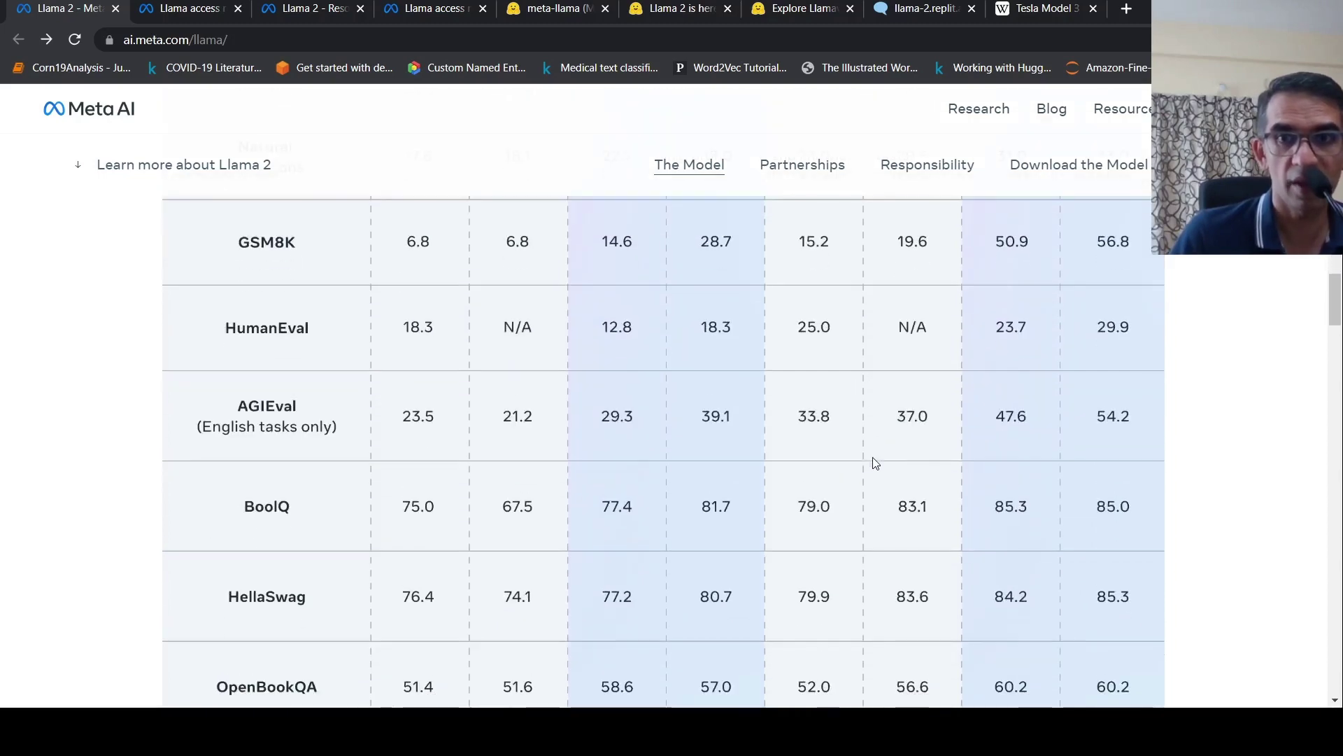
{"action": "scroll", "coordinate": [874, 463], "scroll_direction": "down", "scroll_amount": 7}
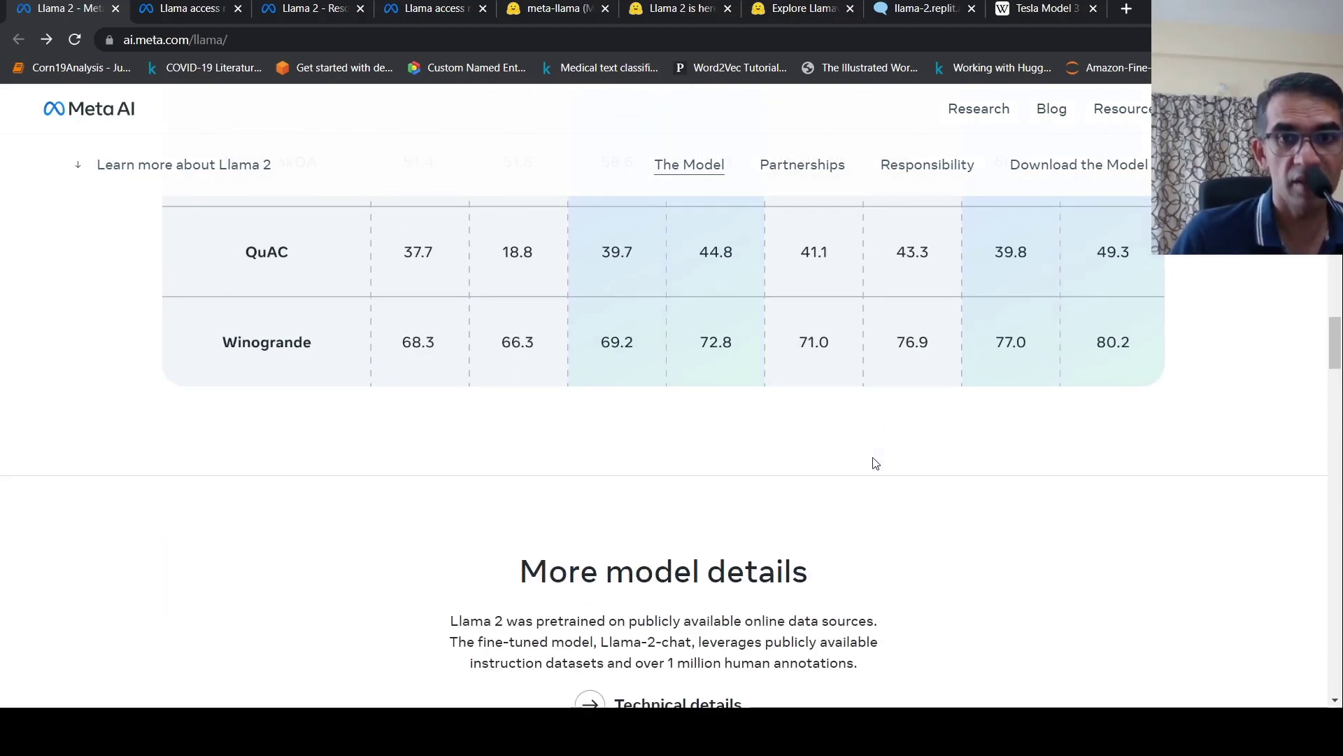
{"action": "scroll", "coordinate": [874, 463], "scroll_direction": "down", "scroll_amount": 6}
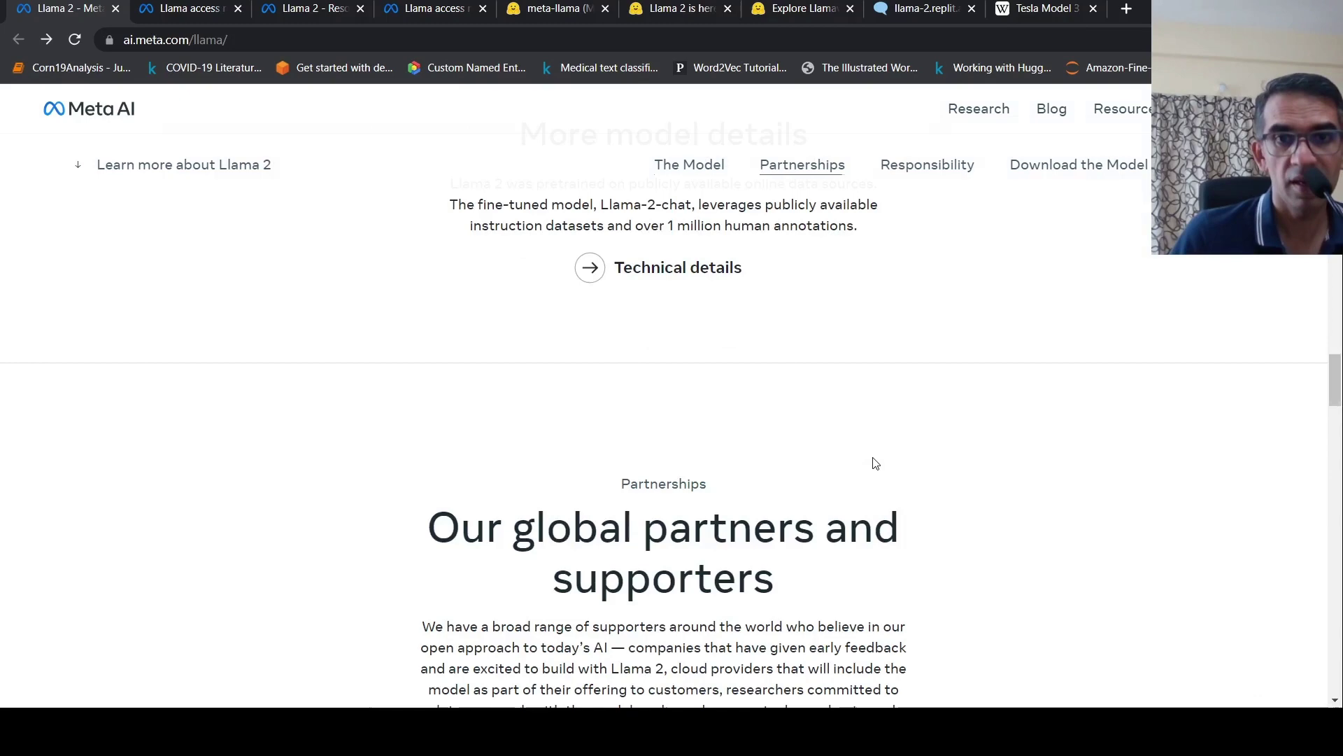
{"action": "scroll", "coordinate": [875, 463], "scroll_direction": "down", "scroll_amount": 3}
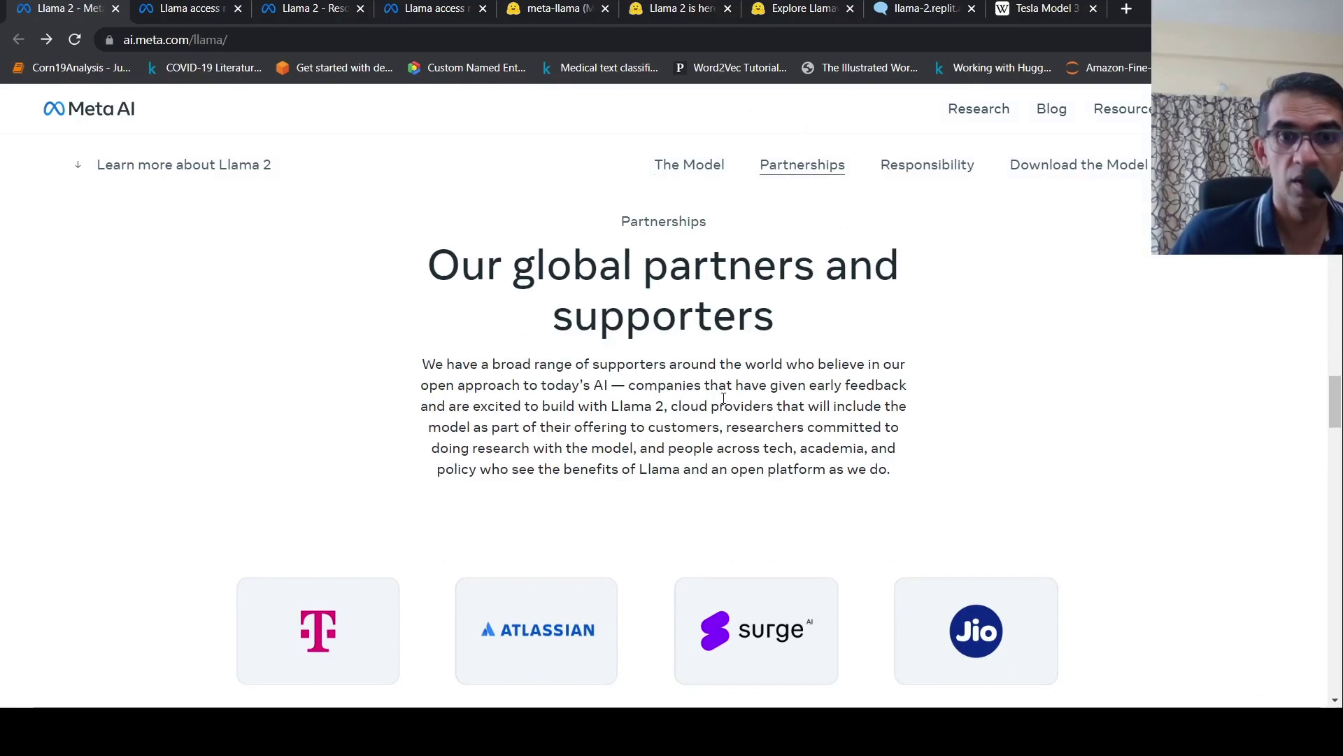
{"action": "scroll", "coordinate": [729, 401], "scroll_direction": "down", "scroll_amount": 1}
{"action": "scroll", "coordinate": [729, 401], "scroll_direction": "down", "scroll_amount": 5}
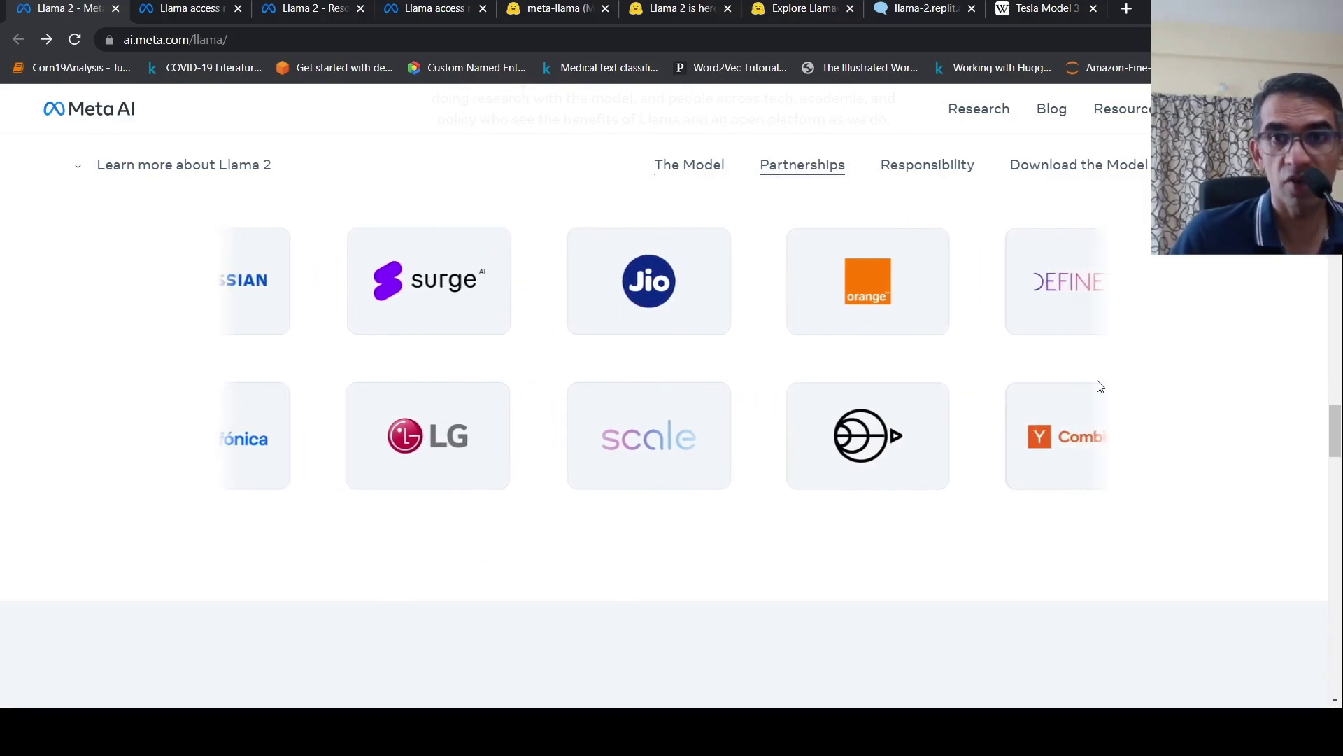
{"action": "scroll", "coordinate": [1158, 409], "scroll_direction": "up", "scroll_amount": 6}
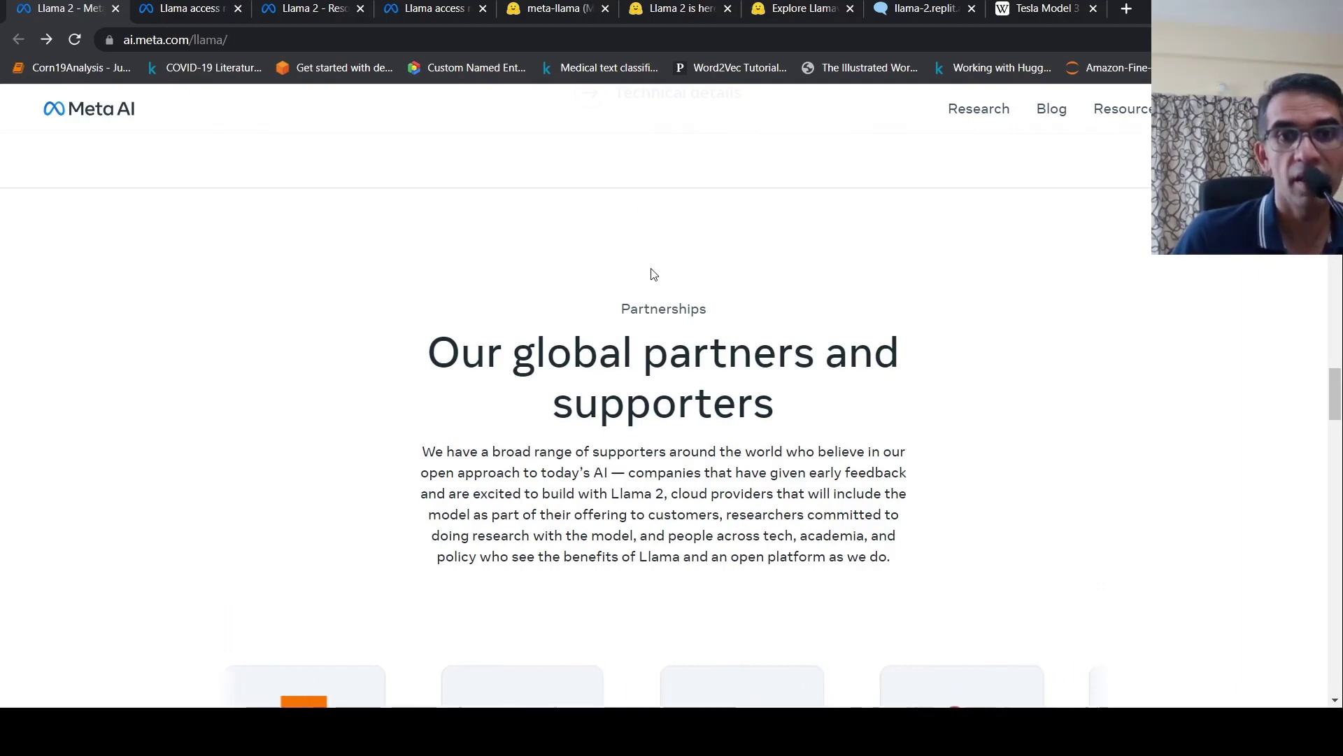
{"action": "scroll", "coordinate": [652, 269], "scroll_direction": "down", "scroll_amount": 6}
{"action": "scroll", "coordinate": [654, 273], "scroll_direction": "down", "scroll_amount": 5}
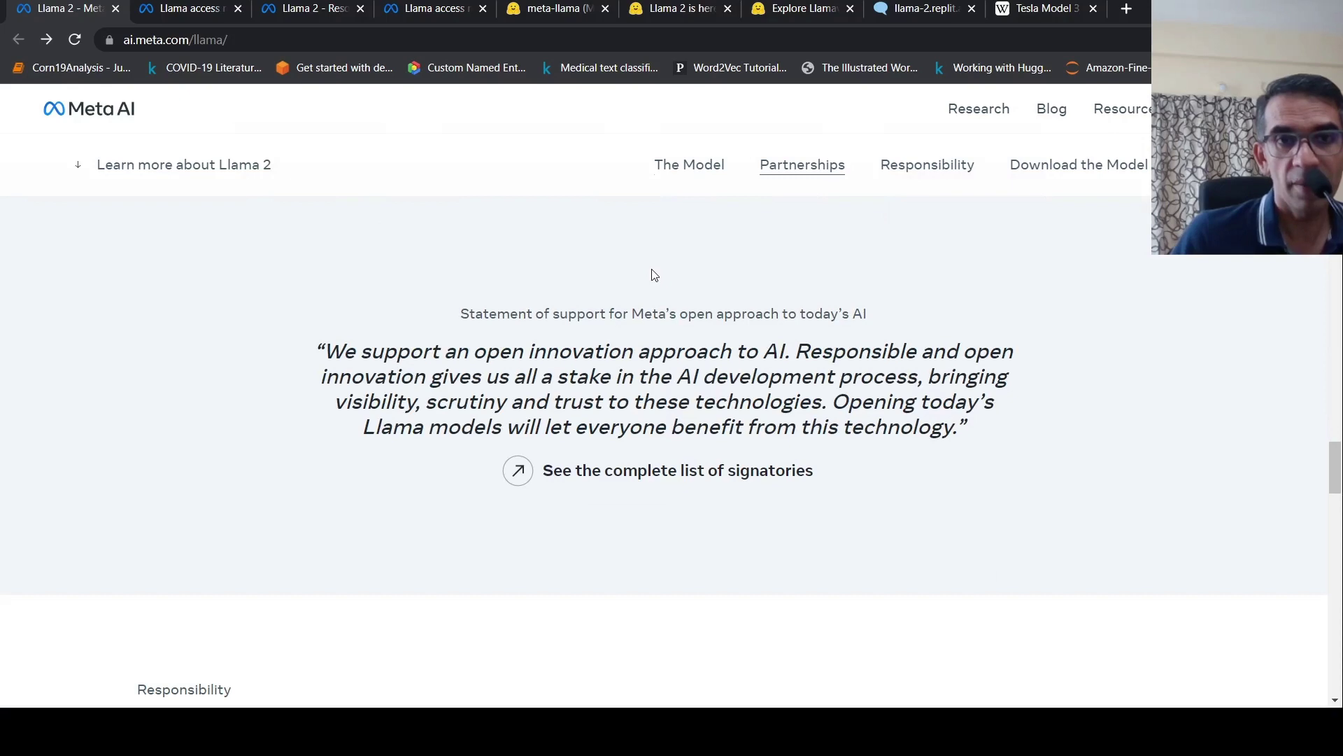
{"action": "scroll", "coordinate": [654, 274], "scroll_direction": "down", "scroll_amount": 5}
{"action": "scroll", "coordinate": [654, 275], "scroll_direction": "down", "scroll_amount": 5}
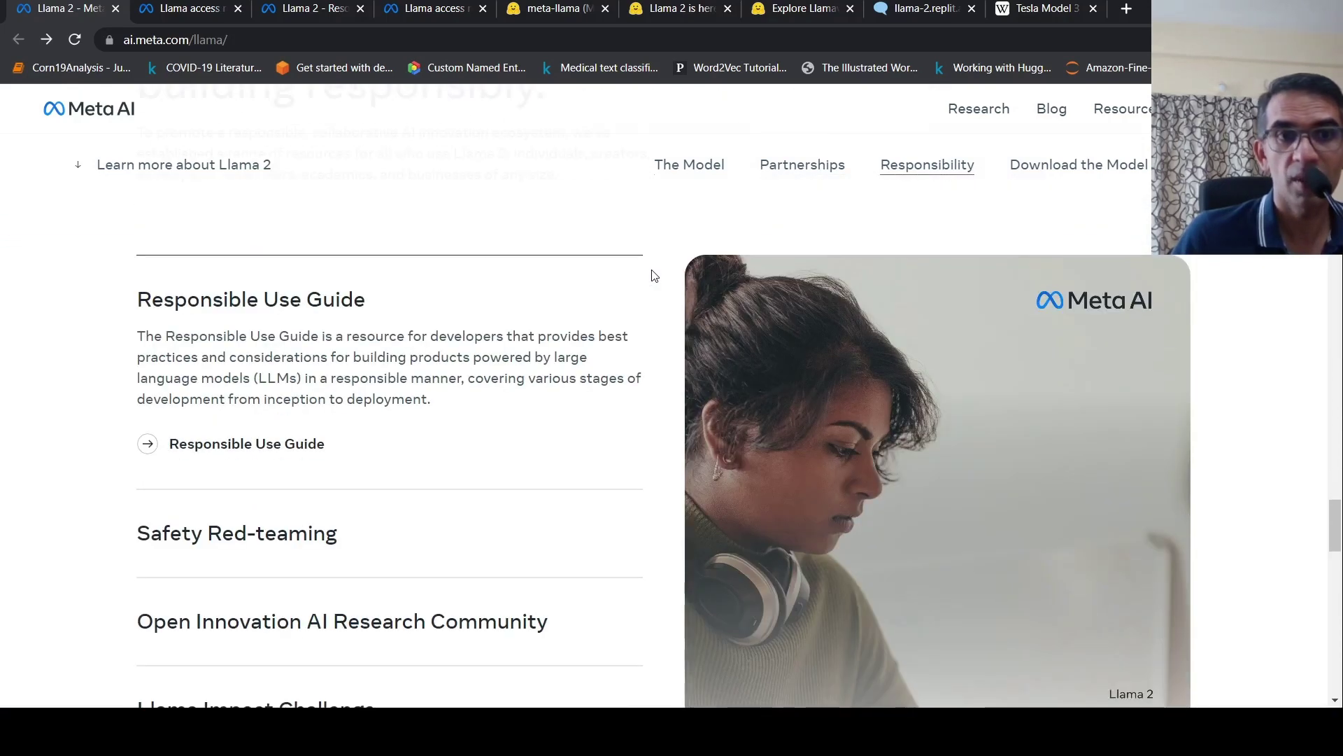
{"action": "scroll", "coordinate": [652, 273], "scroll_direction": "down", "scroll_amount": 6}
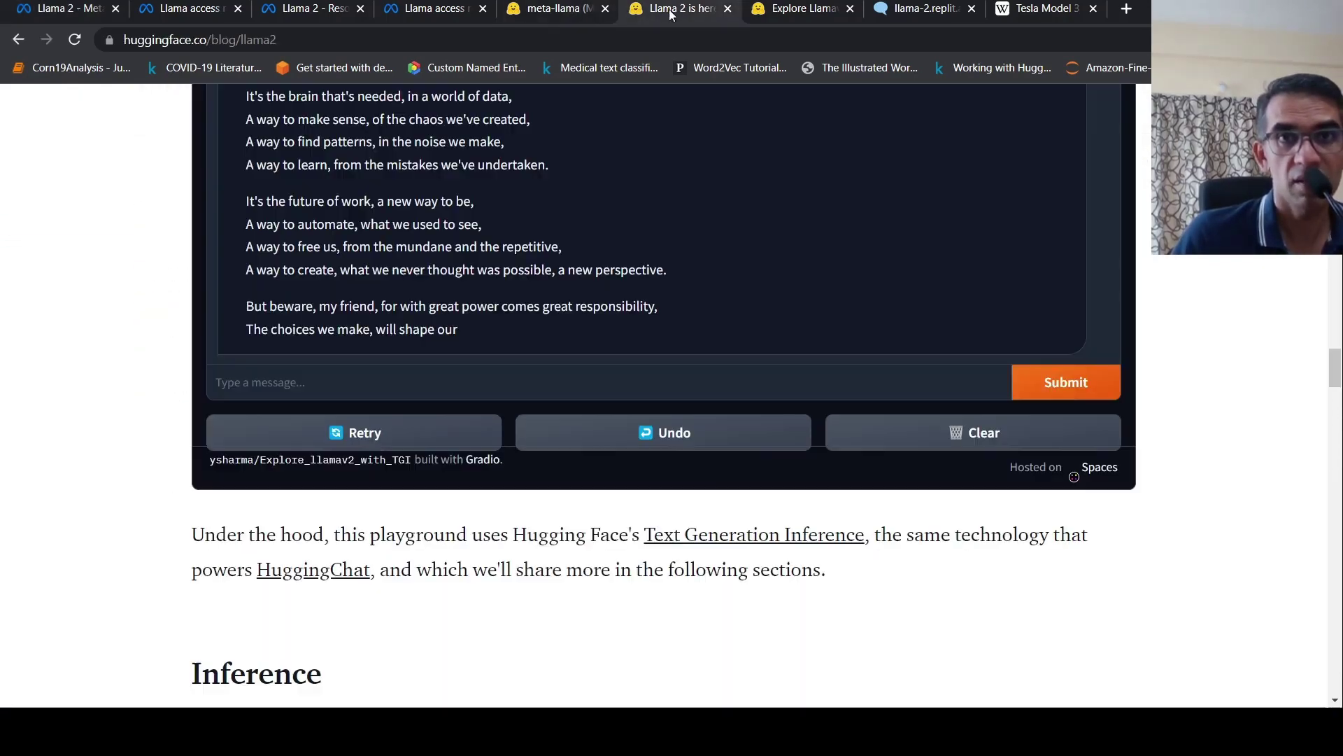
{"action": "left_click", "coordinate": [669, 9]}
{"action": "scroll", "coordinate": [838, 189], "scroll_direction": "up", "scroll_amount": 4}
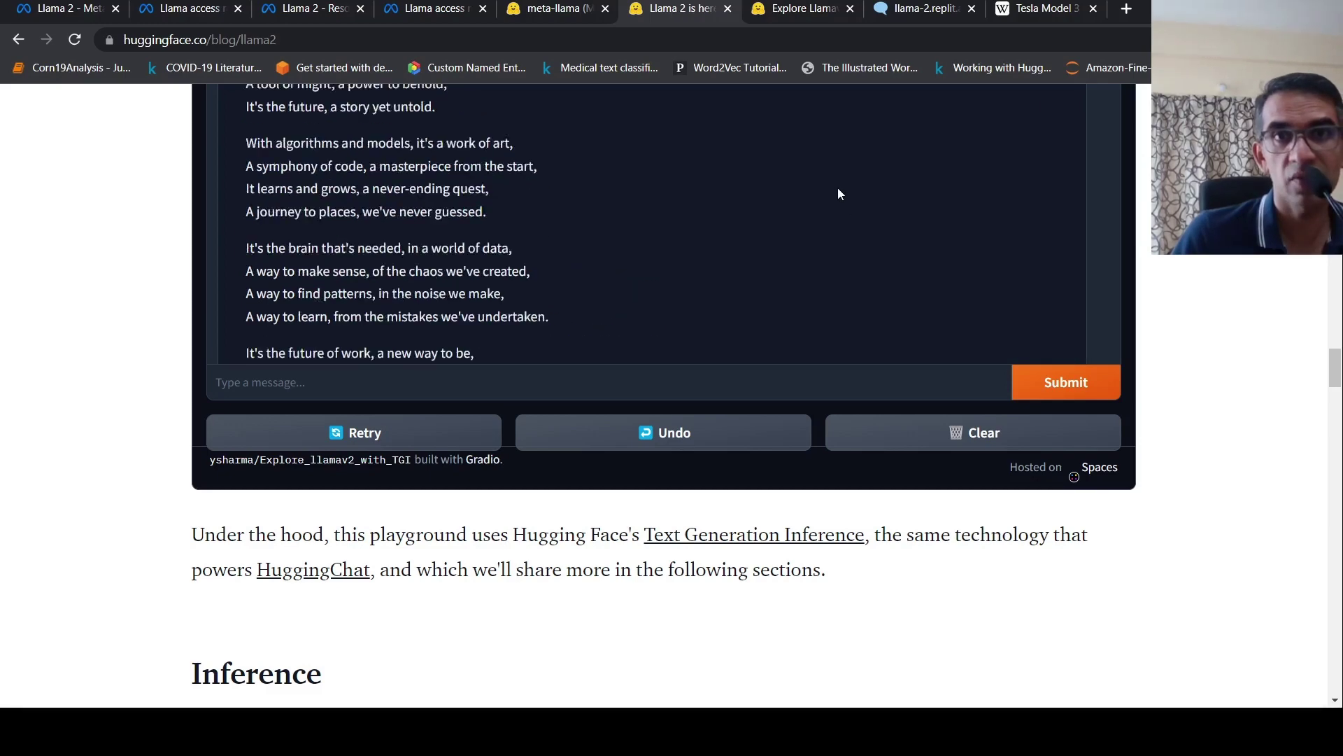
{"action": "left_click", "coordinate": [770, 8]}
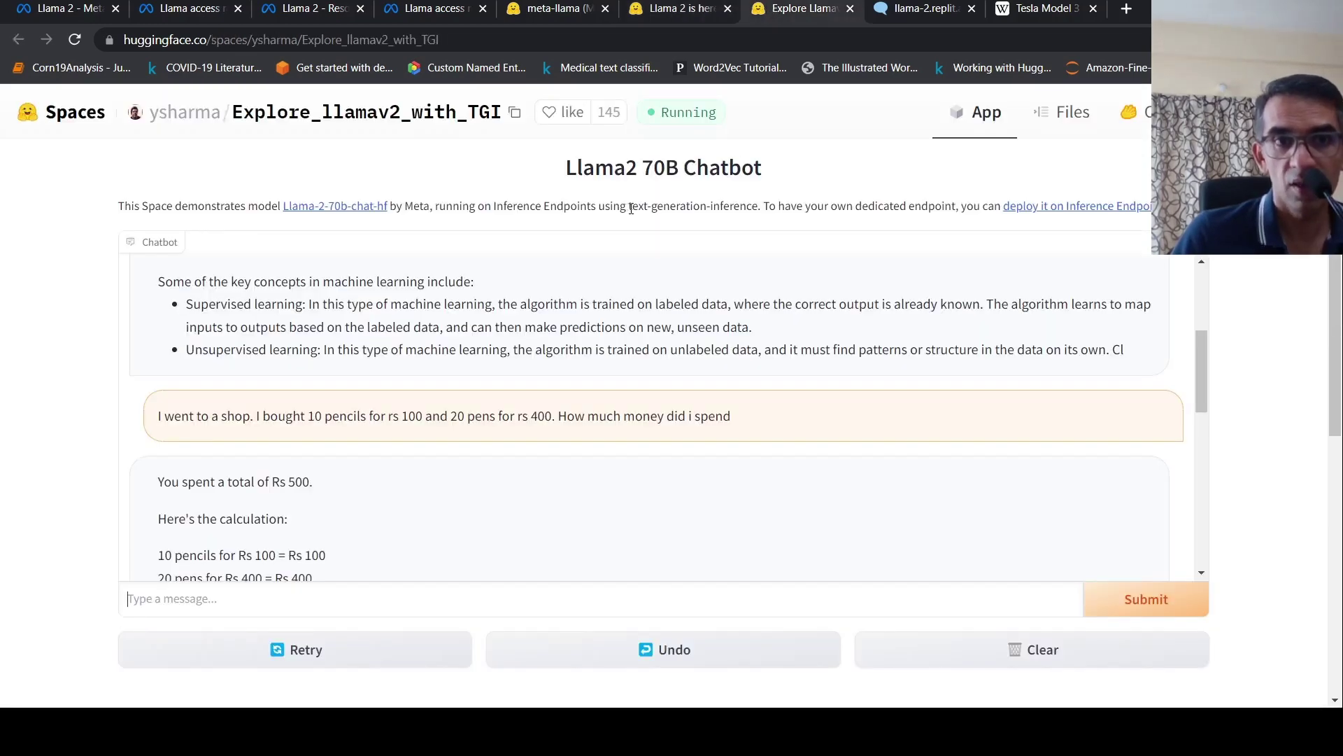
{"action": "scroll", "coordinate": [682, 322], "scroll_direction": "up", "scroll_amount": 3}
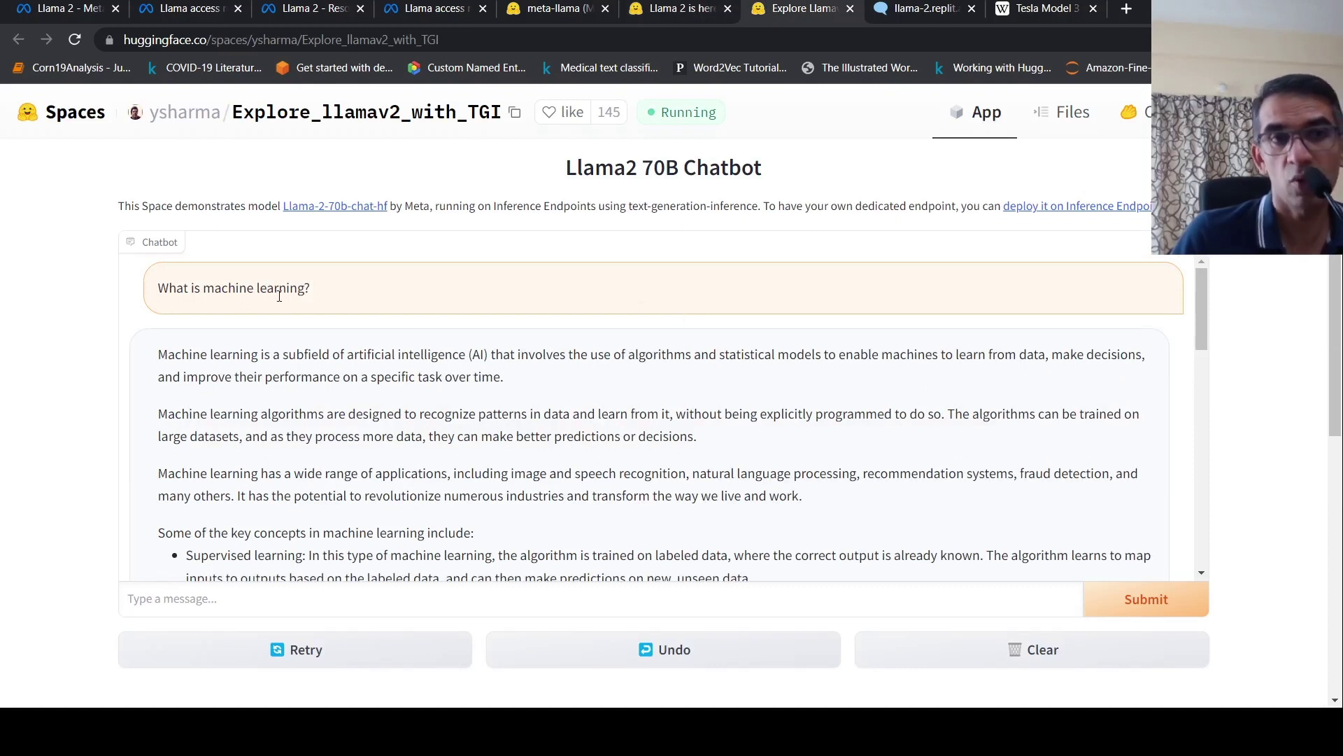
{"action": "scroll", "coordinate": [310, 328], "scroll_direction": "down", "scroll_amount": 1}
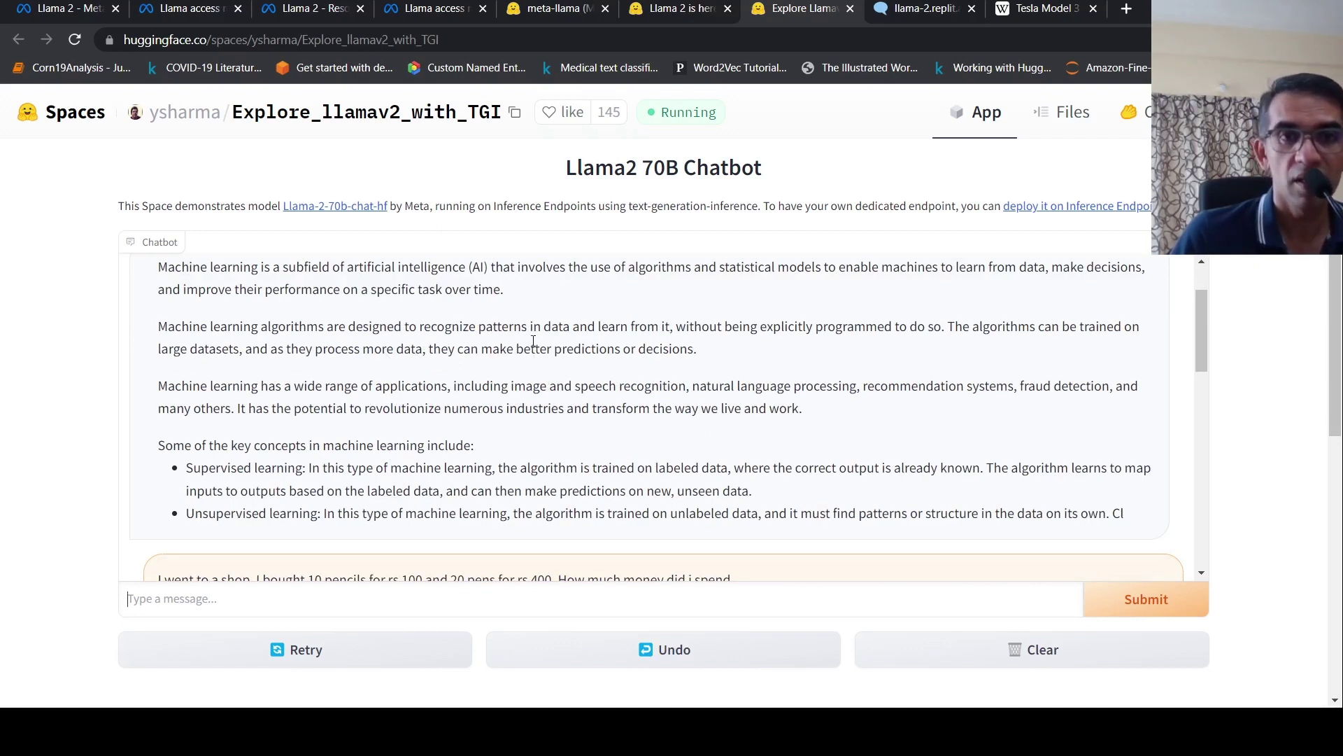
{"action": "scroll", "coordinate": [525, 352], "scroll_direction": "down", "scroll_amount": 4}
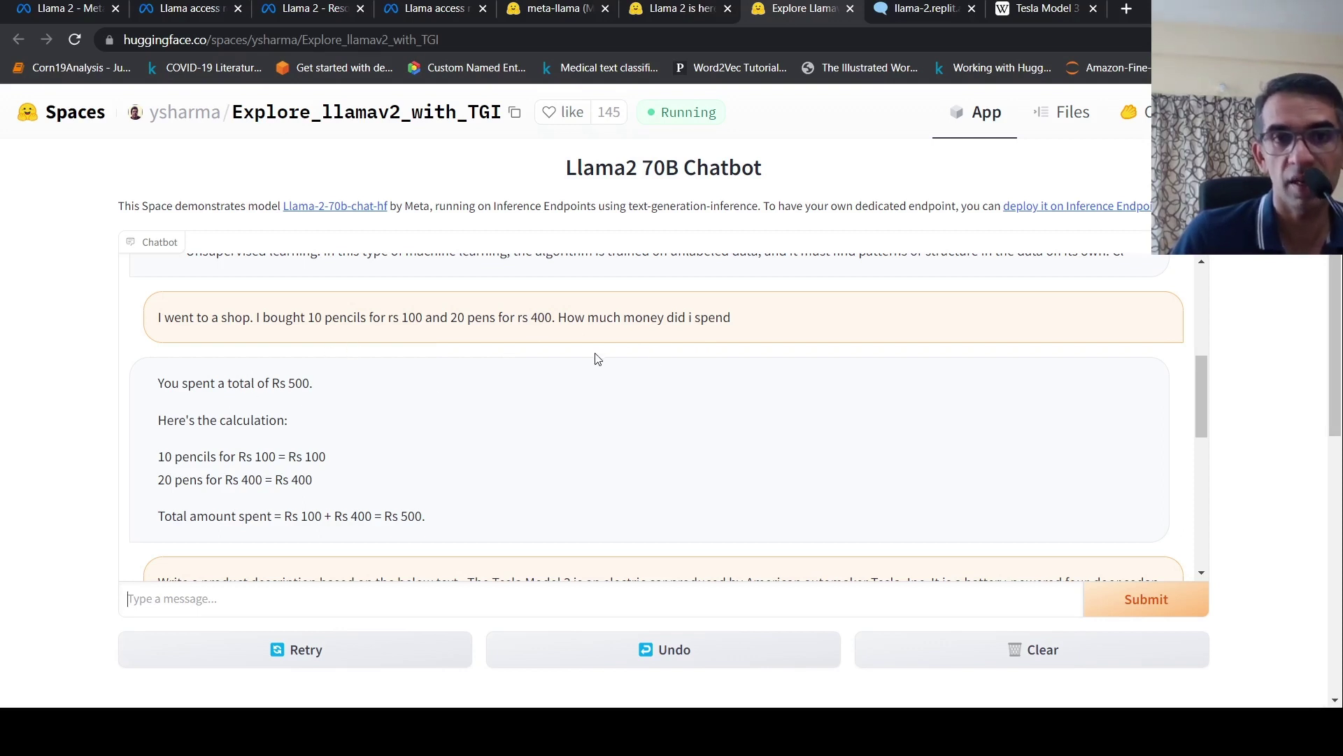
{"action": "scroll", "coordinate": [599, 359], "scroll_direction": "down", "scroll_amount": 1}
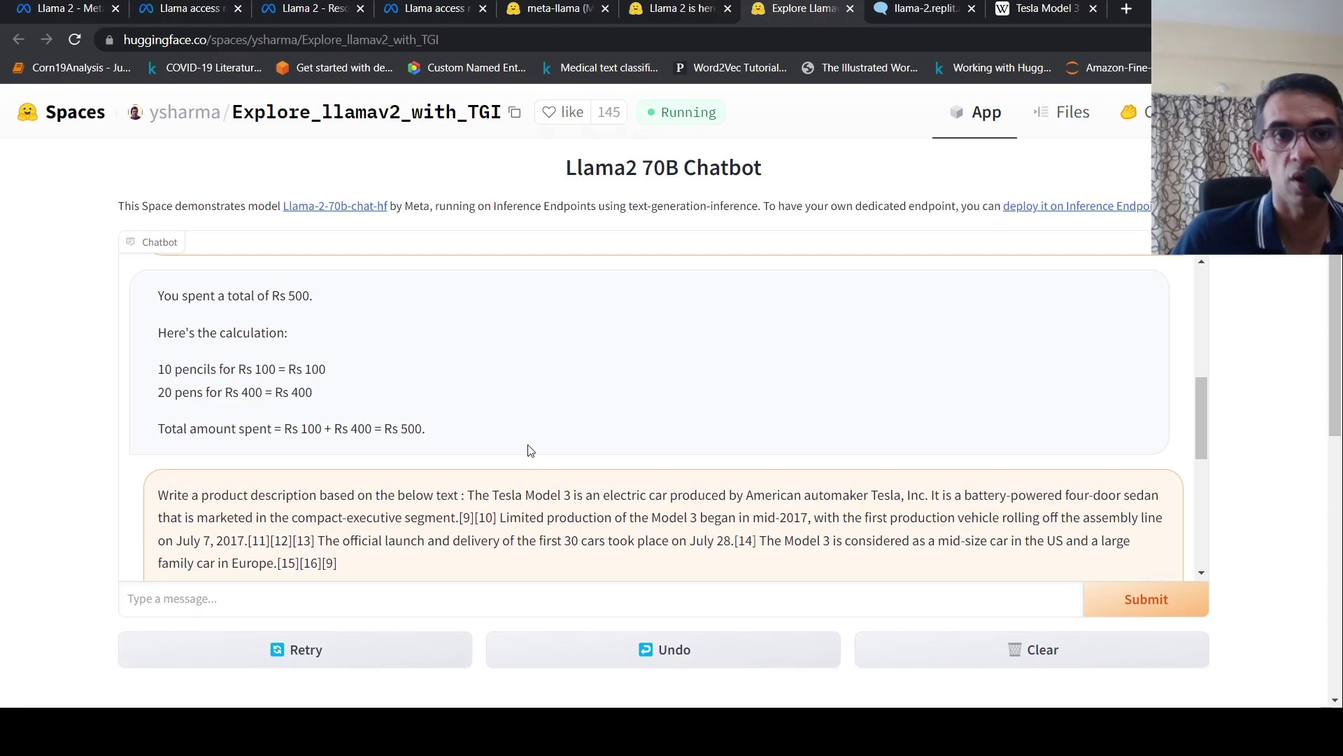
{"action": "scroll", "coordinate": [530, 449], "scroll_direction": "down", "scroll_amount": 3}
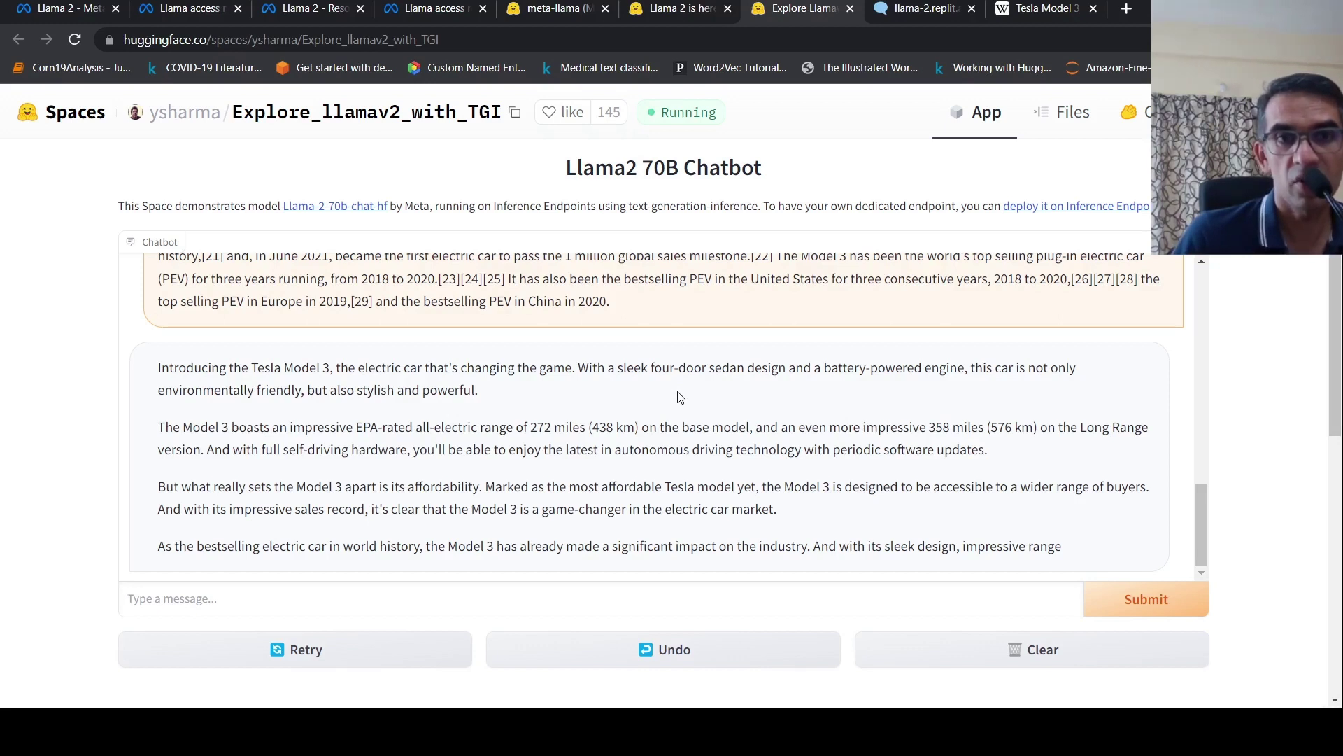
{"action": "scroll", "coordinate": [681, 398], "scroll_direction": "down", "scroll_amount": 1}
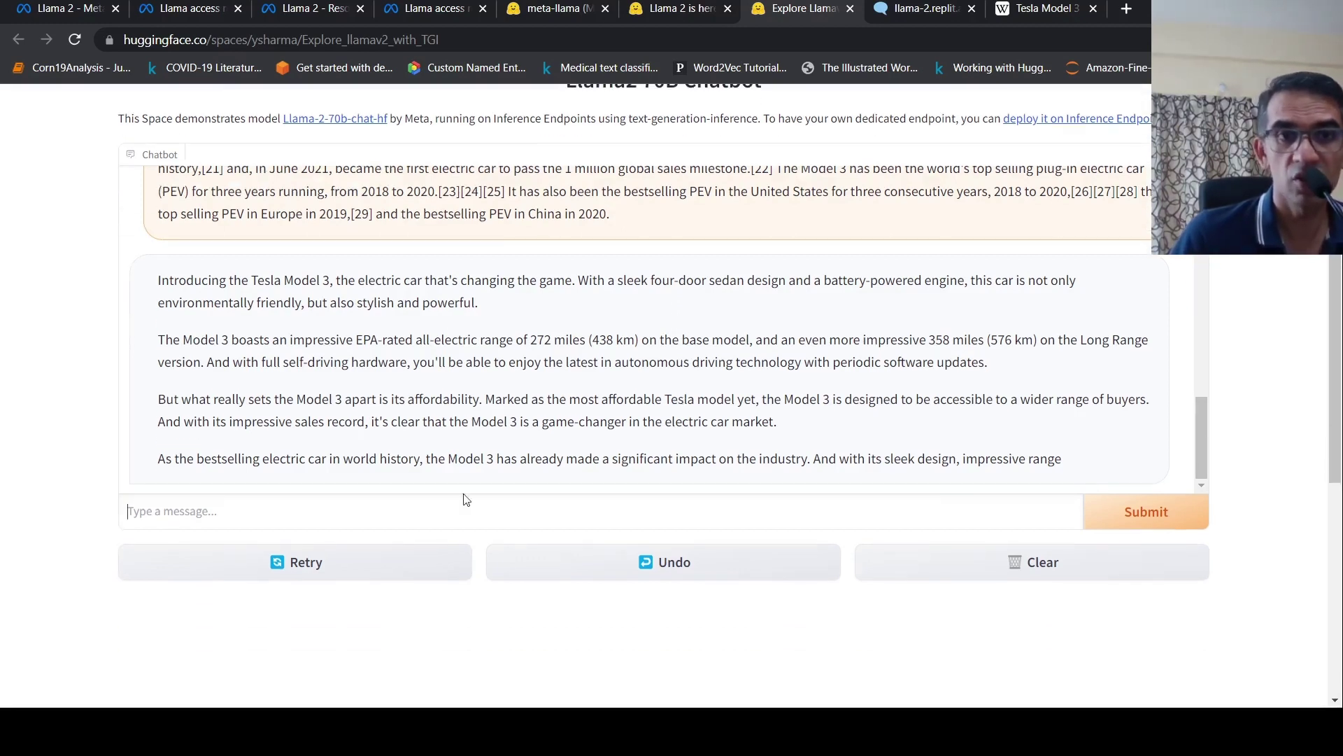
Send 'Write a poem on AI' and read the error: 1274 tokens exceeds the 1024 limit
{"action": "type", "text": "W"}
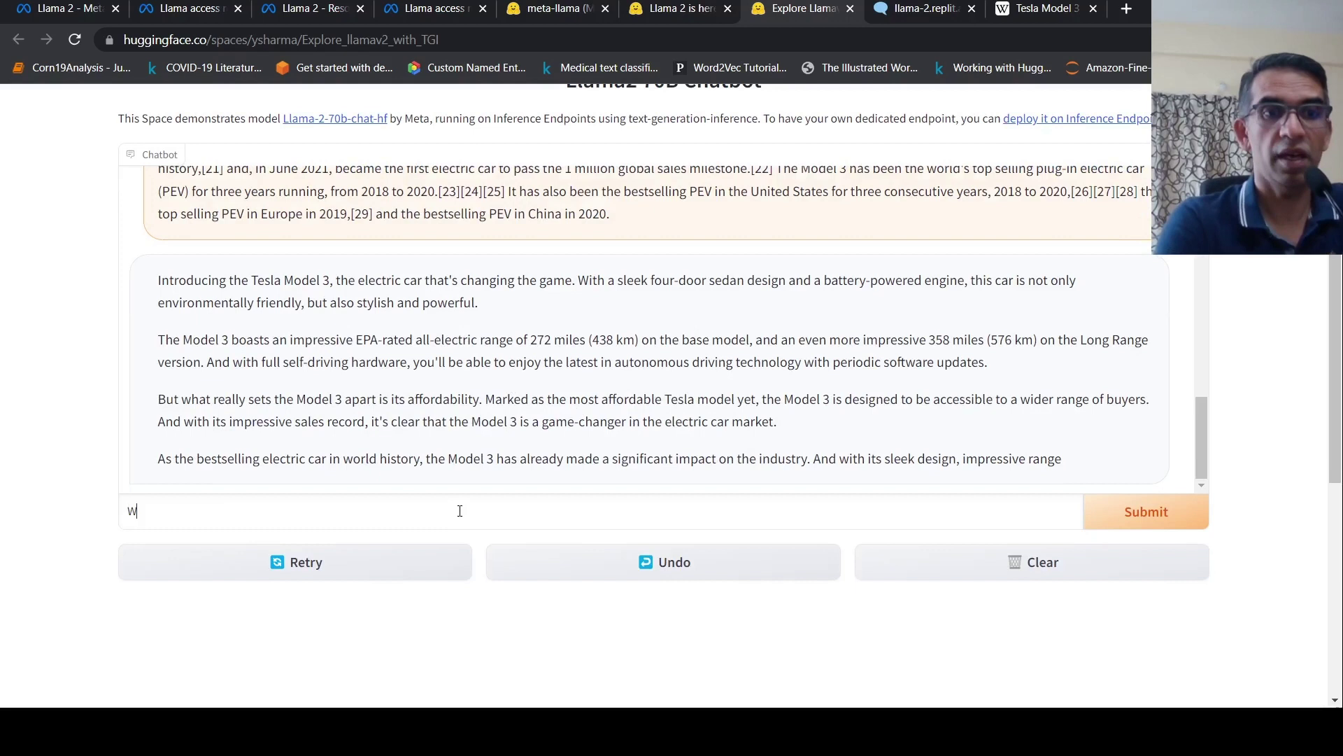
{"action": "type", "text": "rite a "}
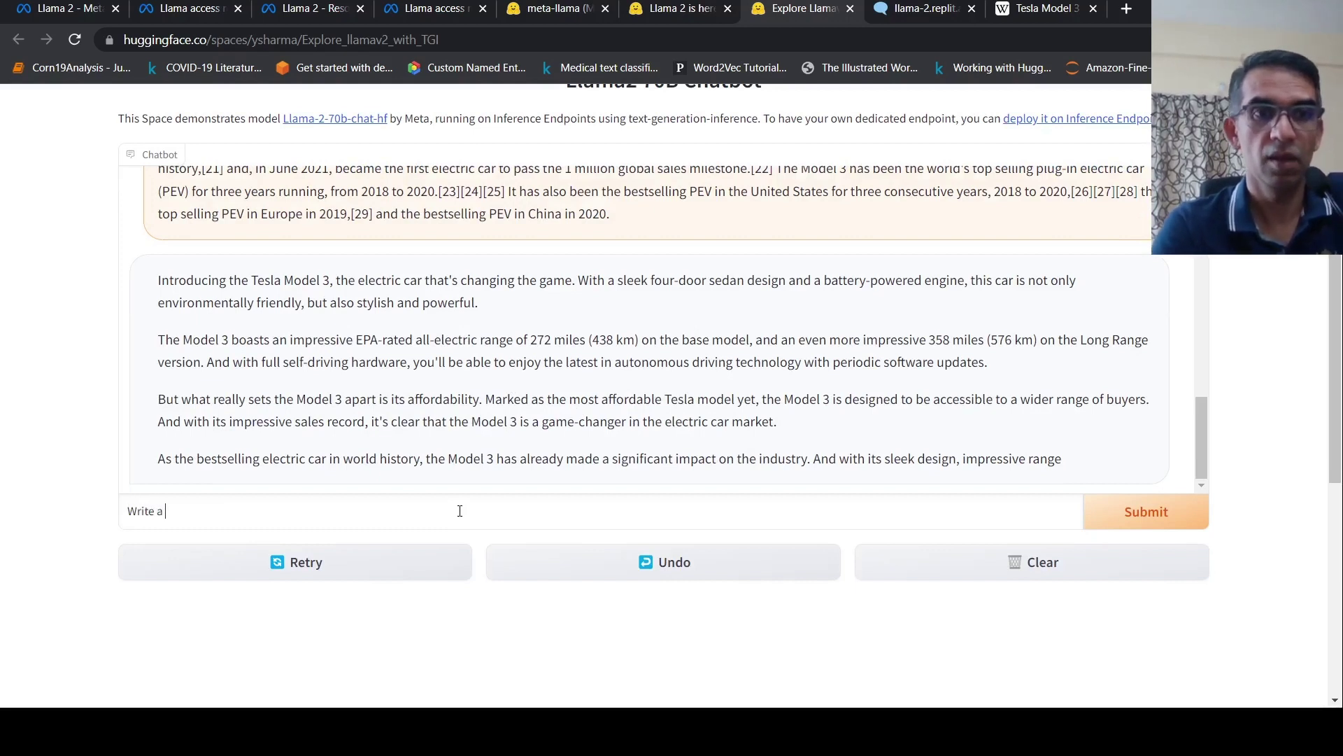
{"action": "type", "text": "poem o"}
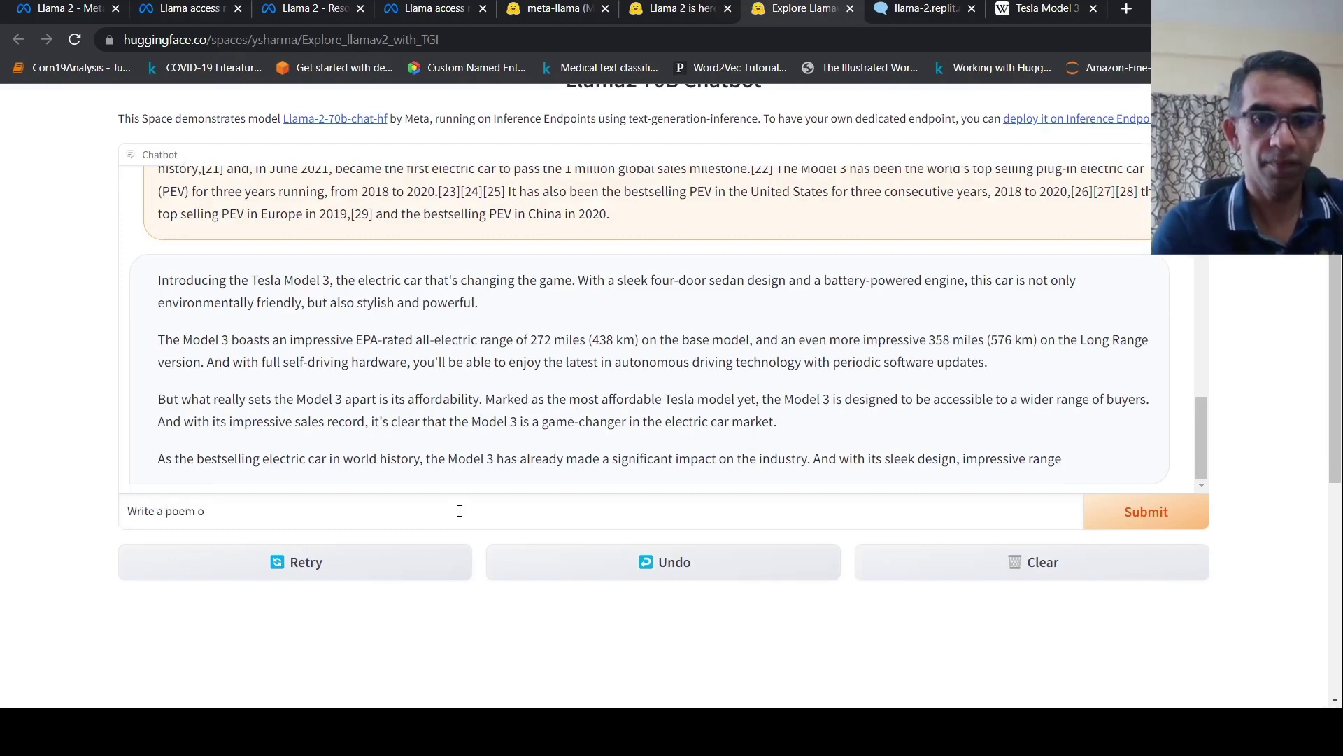
{"action": "type", "text": "n AI"}
{"action": "key", "text": "Return"}
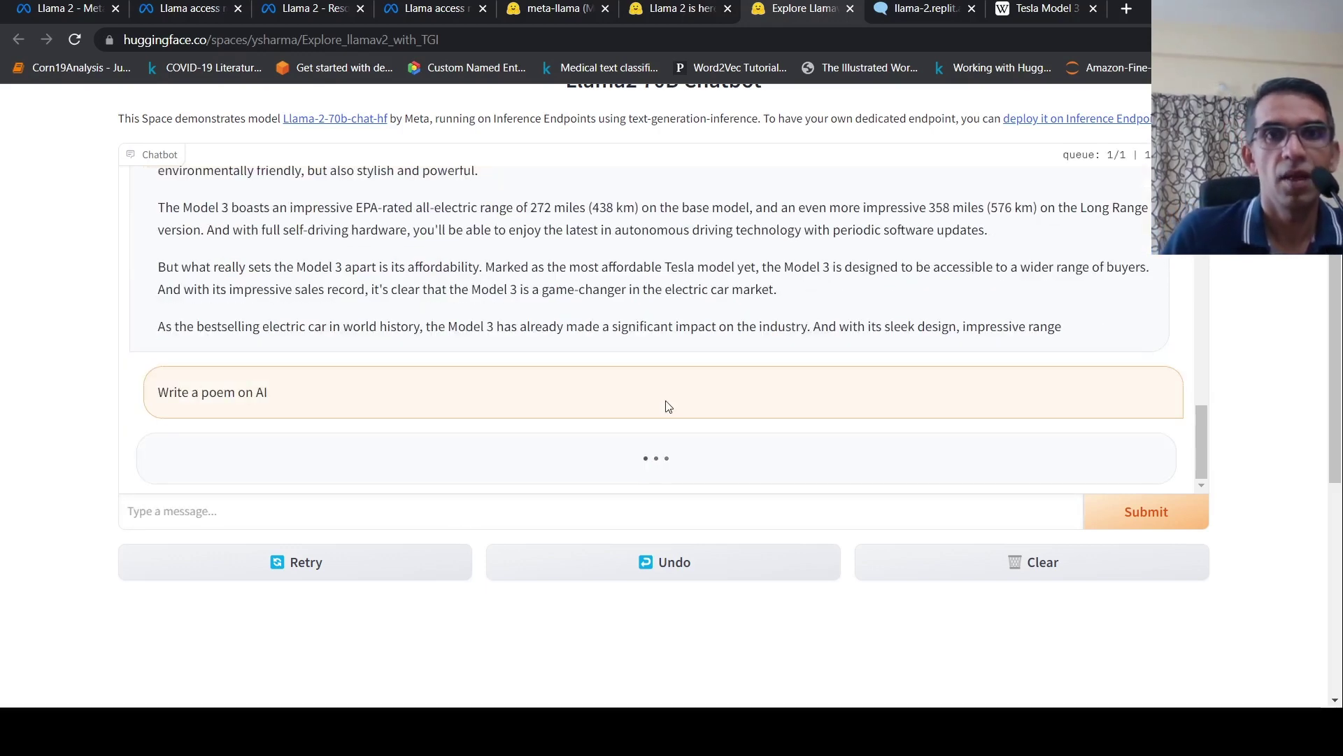
{"action": "scroll", "coordinate": [751, 367], "scroll_direction": "up", "scroll_amount": 3}
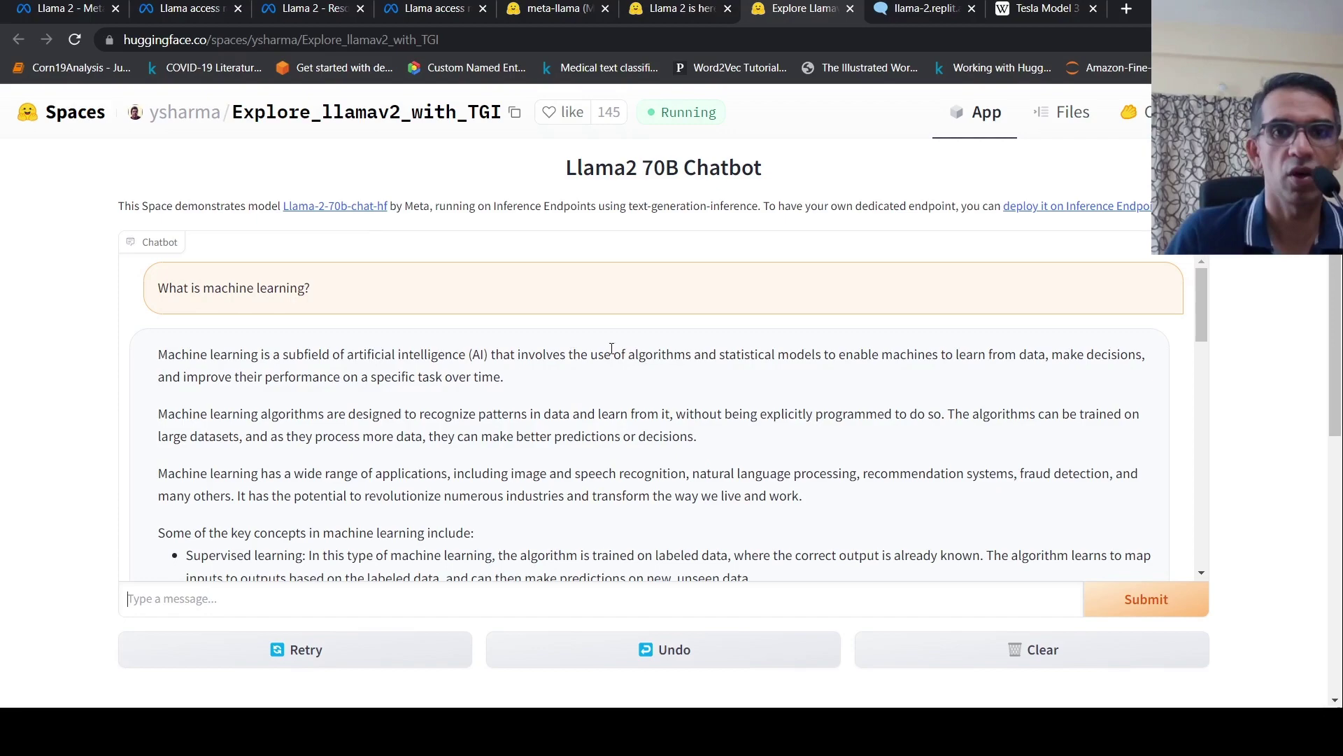
{"action": "scroll", "coordinate": [1177, 386], "scroll_direction": "down", "scroll_amount": 7}
{"action": "scroll", "coordinate": [1056, 353], "scroll_direction": "up", "scroll_amount": 6}
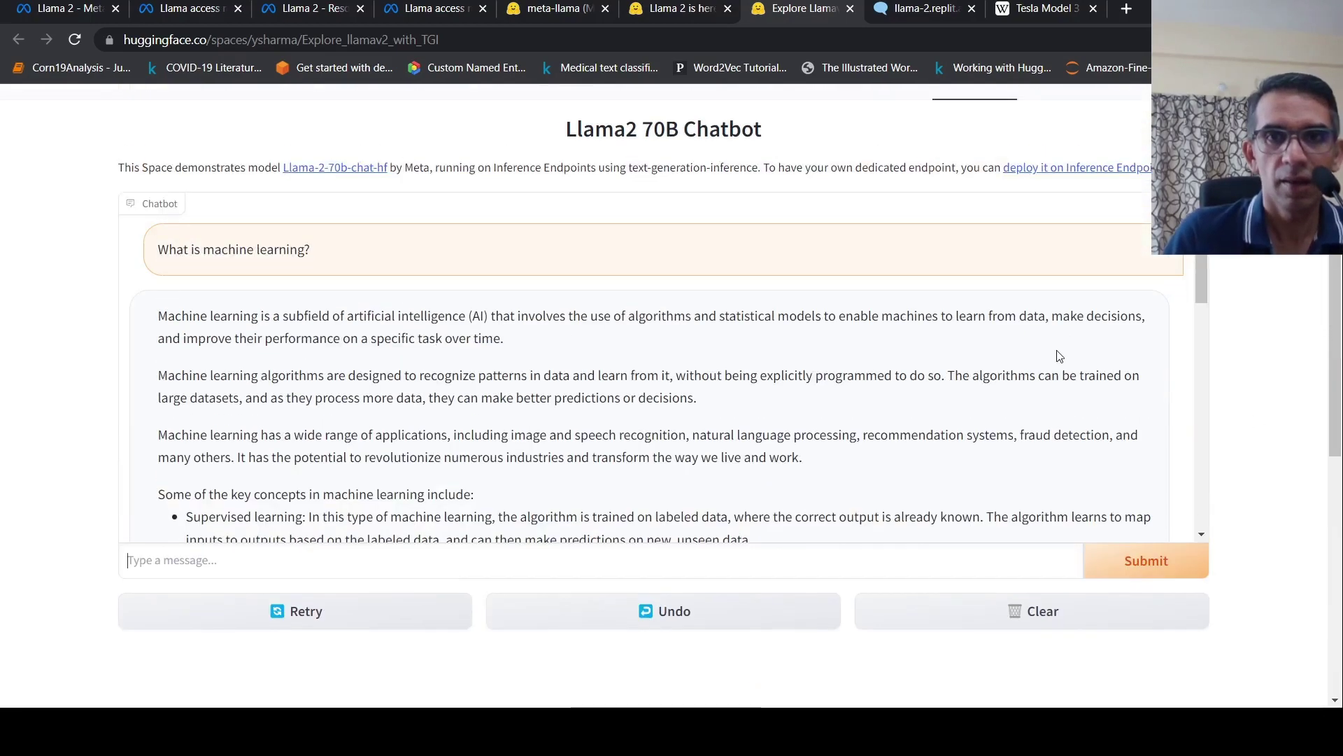
{"action": "scroll", "coordinate": [1056, 353], "scroll_direction": "down", "scroll_amount": 15}
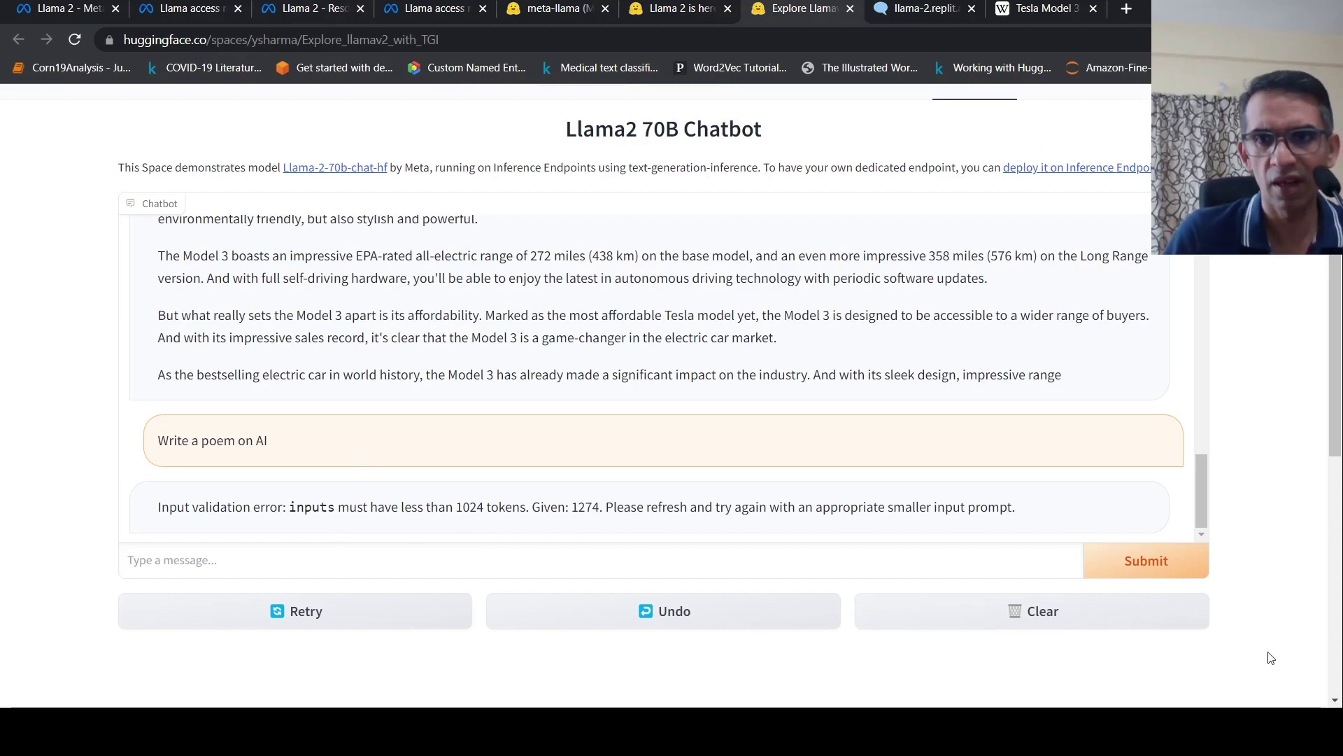
Clear the conversation and resend 'Write a poem on AI' to get a poem
{"action": "left_click", "coordinate": [1135, 621]}
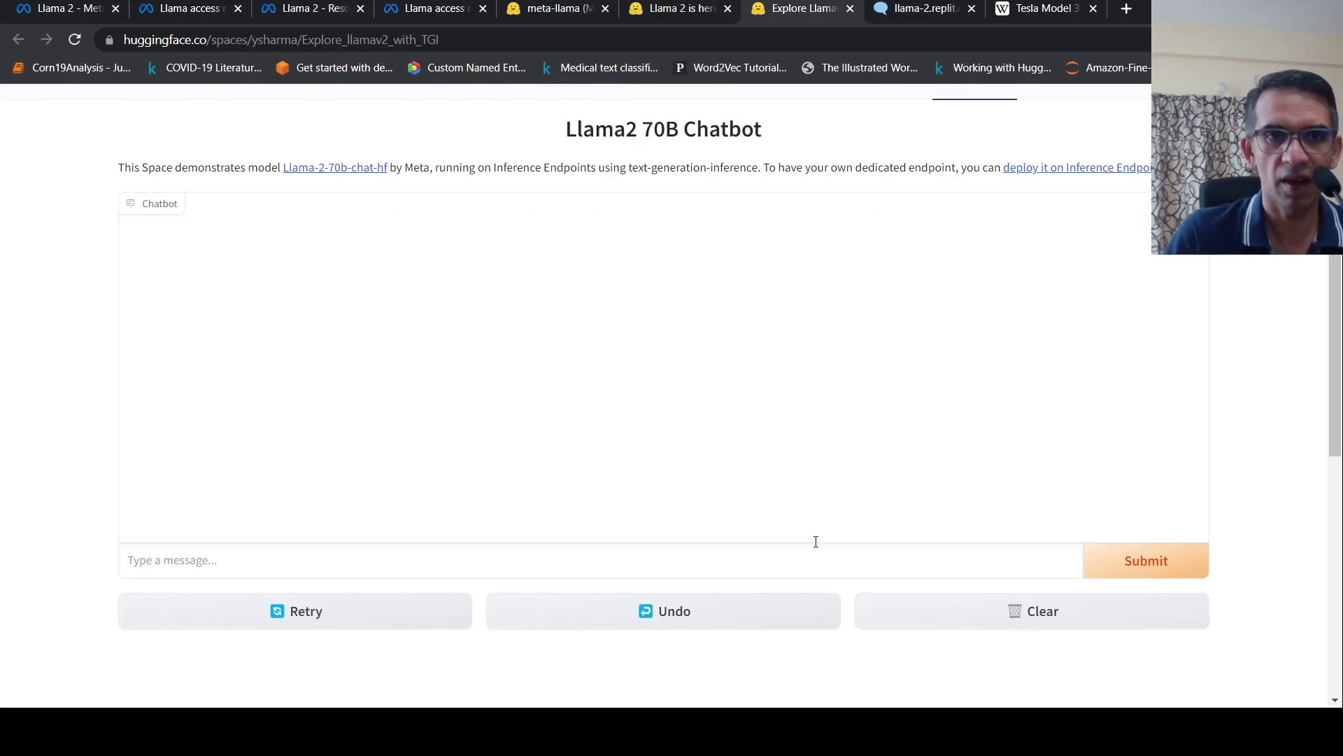
{"action": "left_click", "coordinate": [364, 559]}
{"action": "type", "text": "W"}
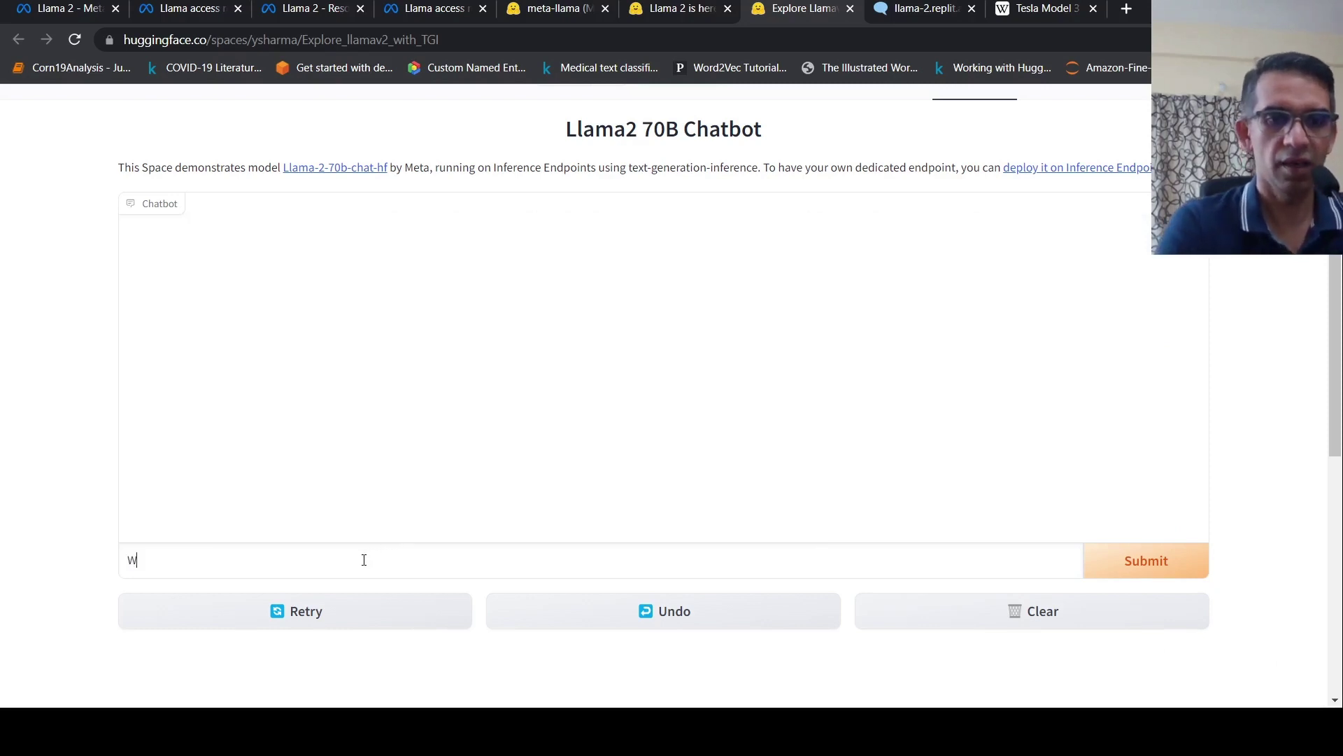
{"action": "type", "text": "rite a p"}
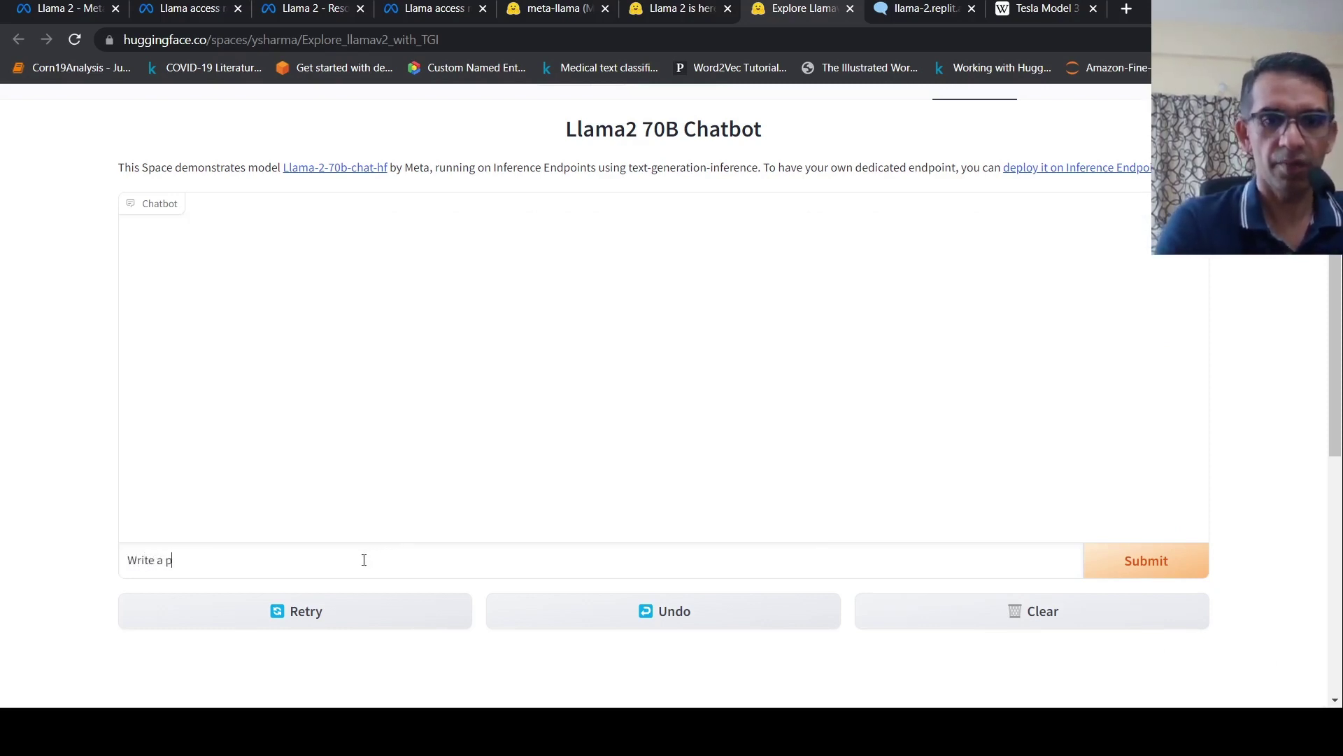
{"action": "type", "text": "oem on"}
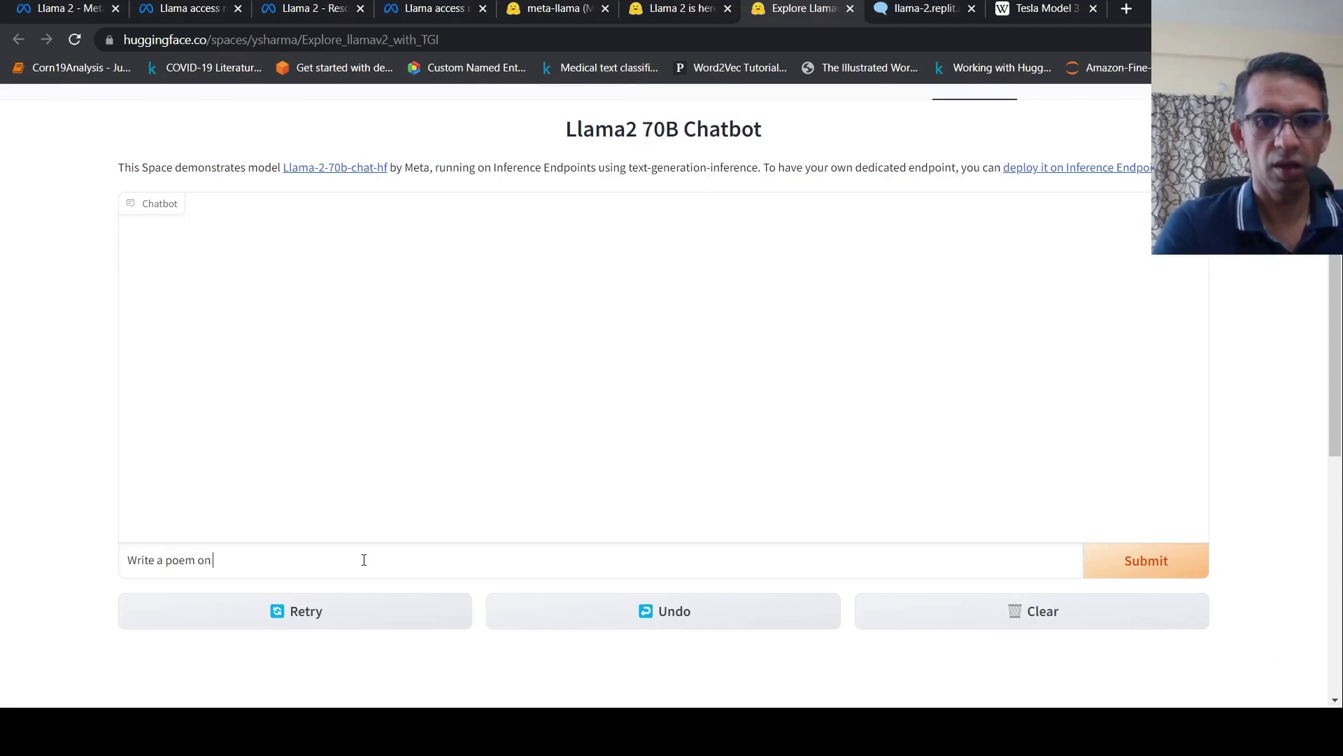
{"action": "type", "text": " AI"}
{"action": "key", "text": "Return"}
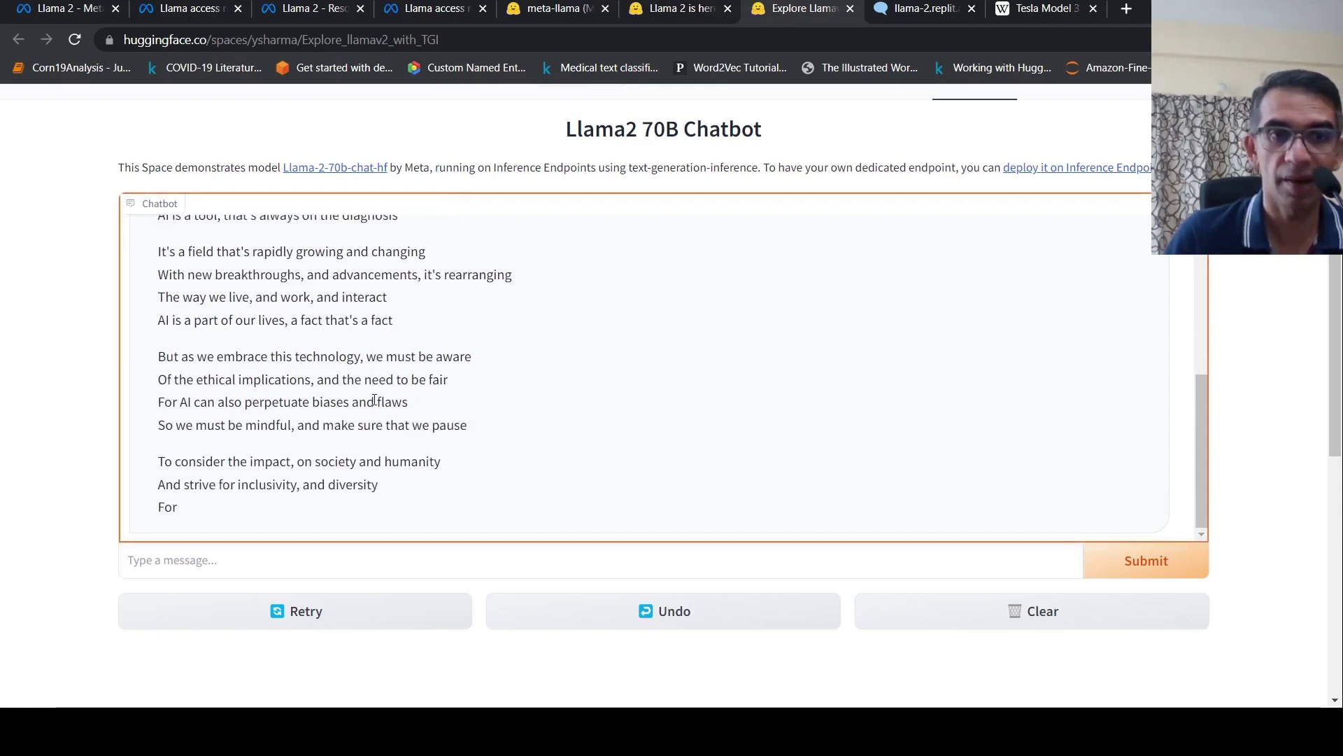
Select the Tesla Model 3 History paragraphs starting at 'In an interview'
{"action": "left_click", "coordinate": [1053, 9]}
{"action": "scroll", "coordinate": [814, 365], "scroll_direction": "down", "scroll_amount": 5}
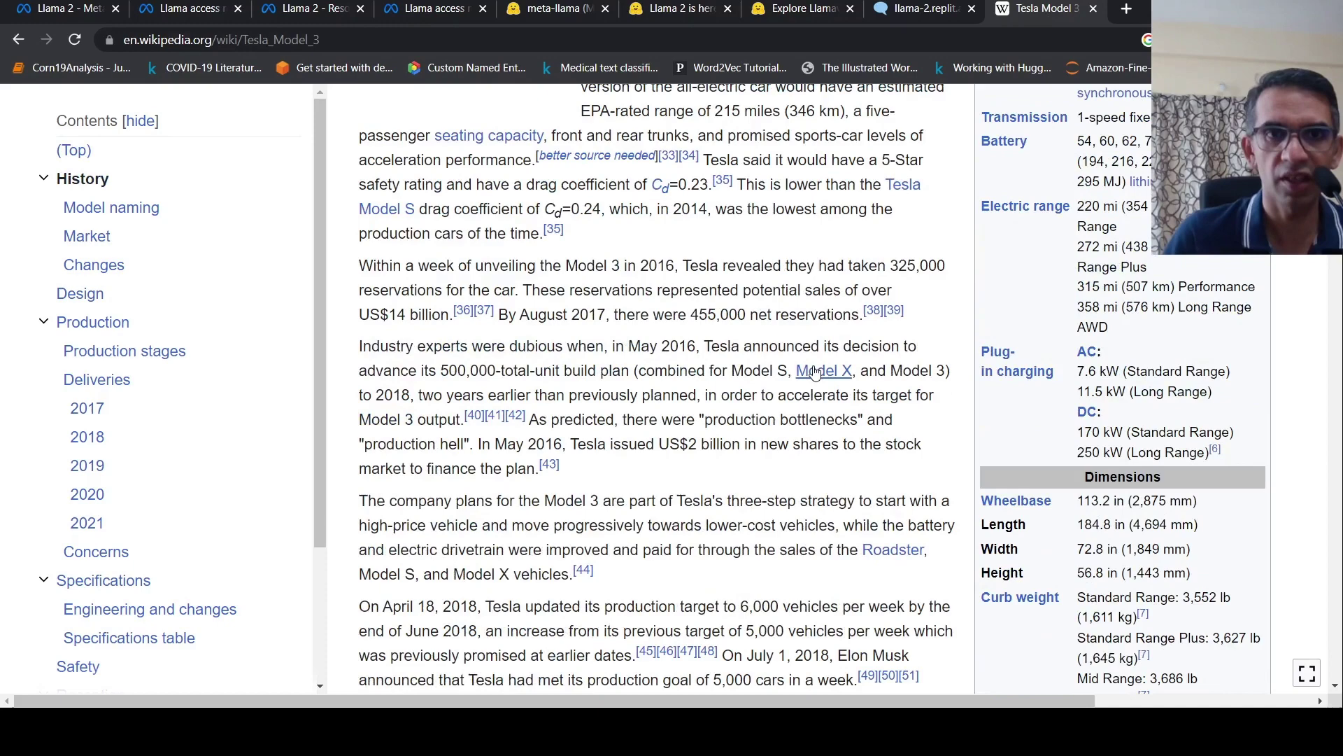
{"action": "scroll", "coordinate": [814, 371], "scroll_direction": "up", "scroll_amount": 4}
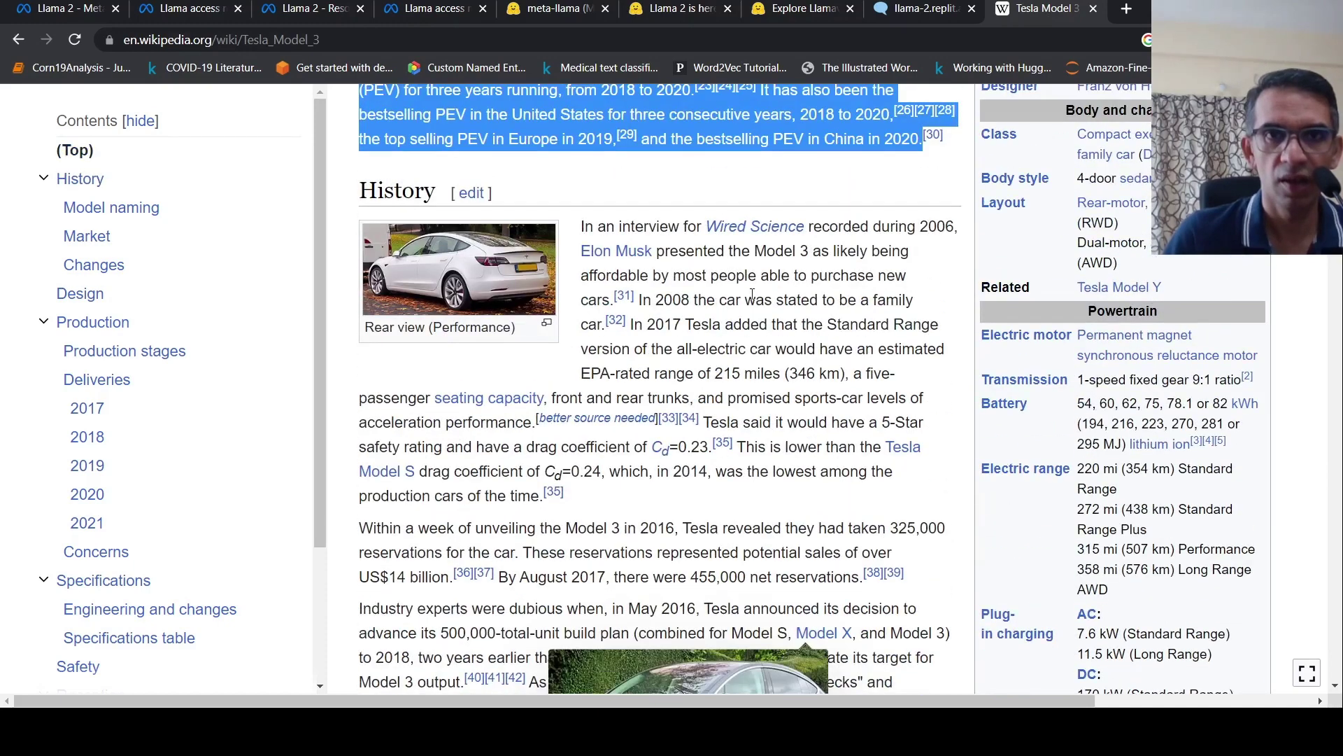
{"action": "left_click_drag", "start_coordinate": [587, 230], "coordinate": [913, 301]}
{"action": "left_click", "coordinate": [583, 230]}
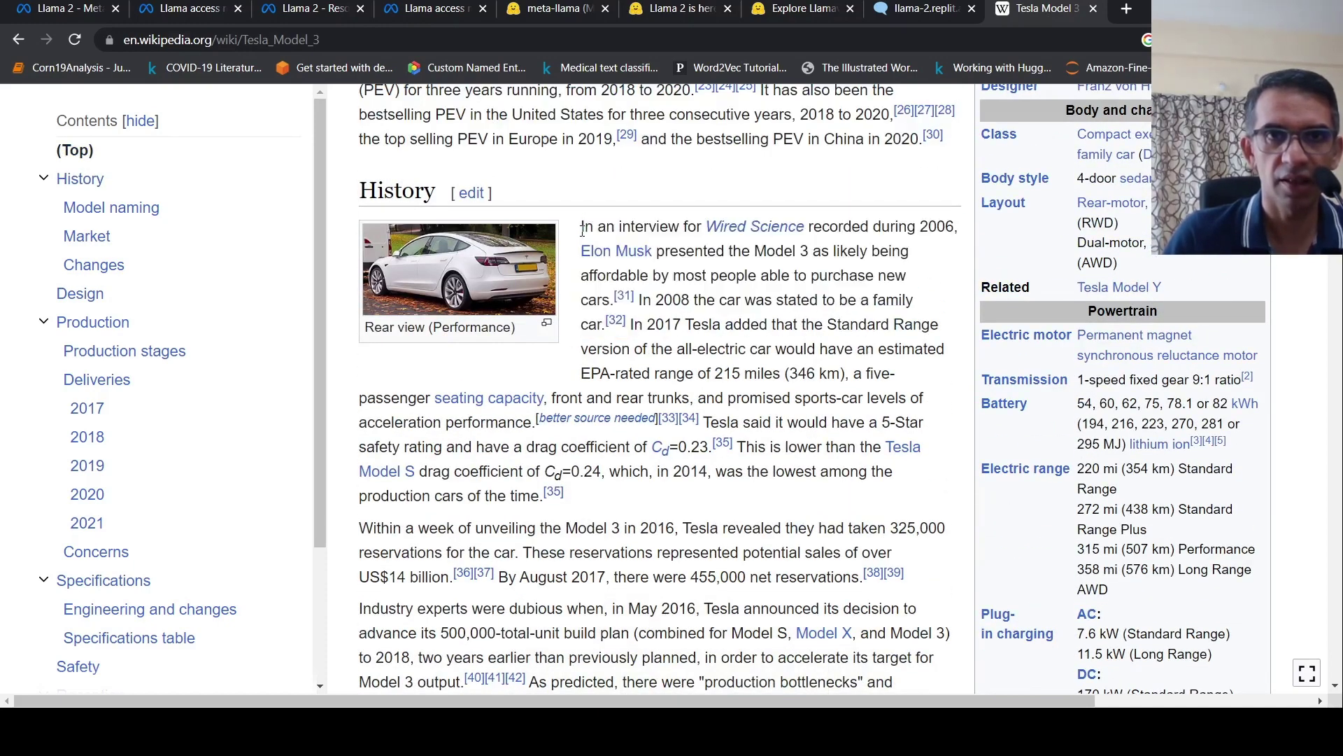
{"action": "left_click_drag", "start_coordinate": [581, 226], "coordinate": [638, 333]}
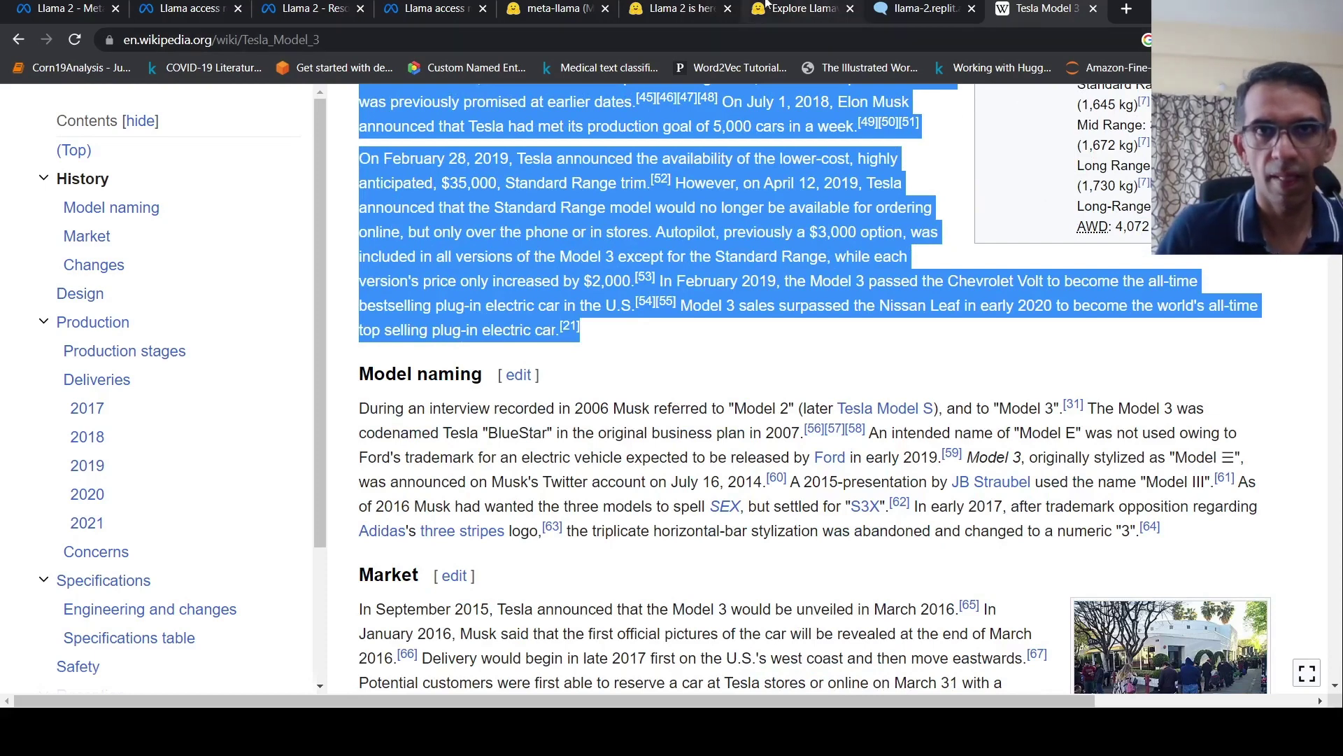
Send 'Write a concise summary for the below text:' with the pasted Tesla text, getting a 1294-token error
{"action": "left_click", "coordinate": [786, 15]}
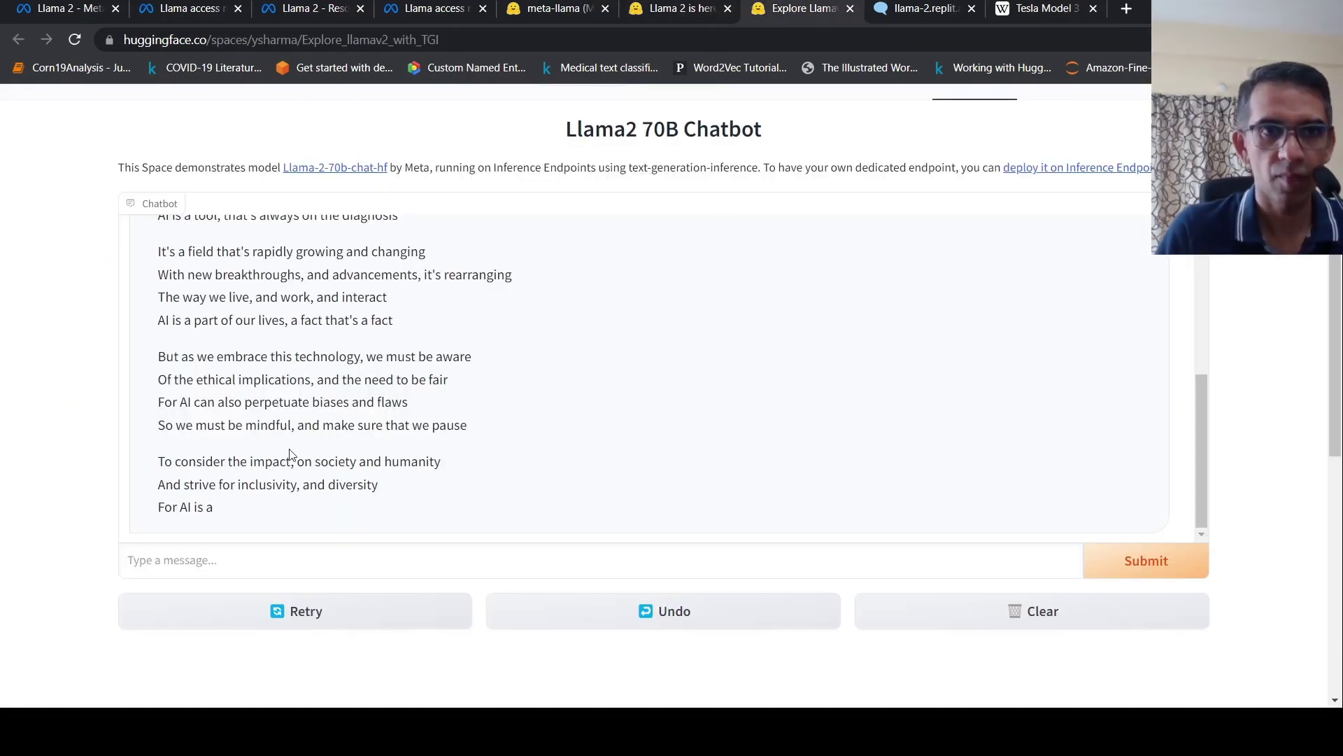
{"action": "type", "text": "W"}
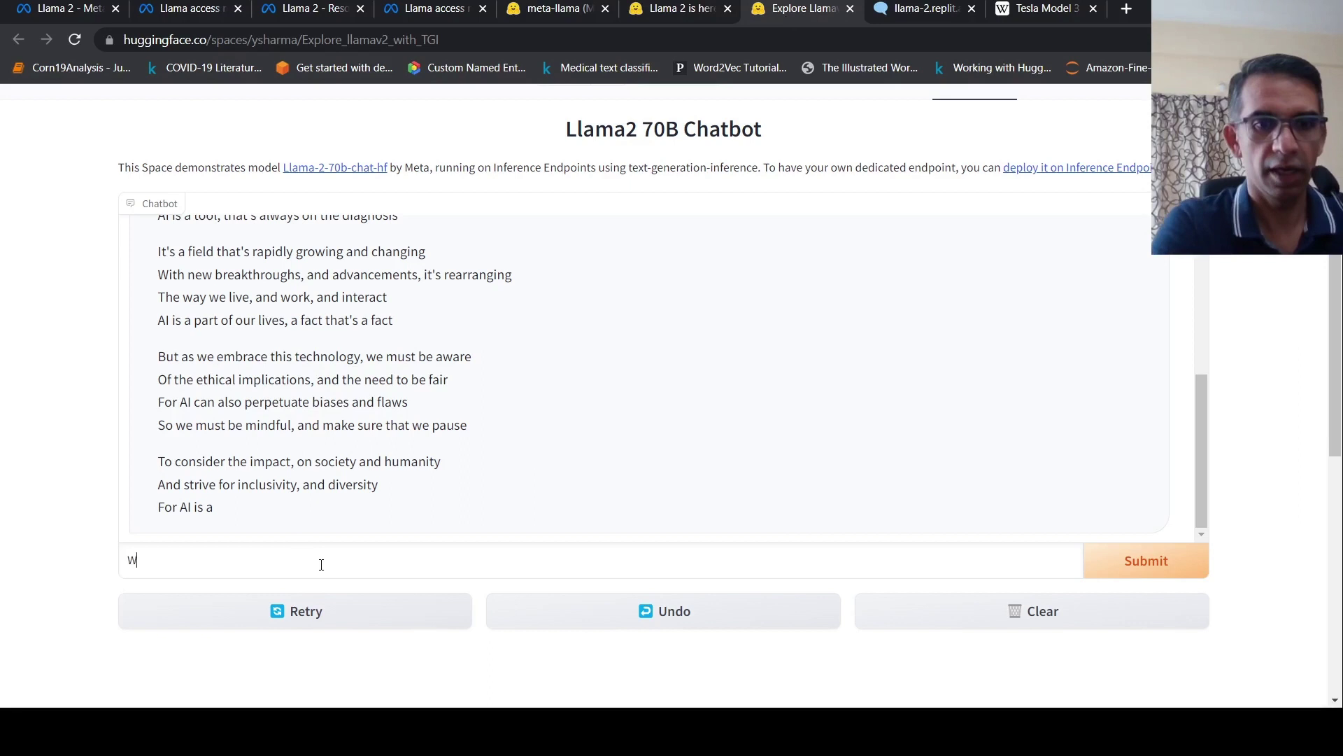
{"action": "type", "text": "rite a"}
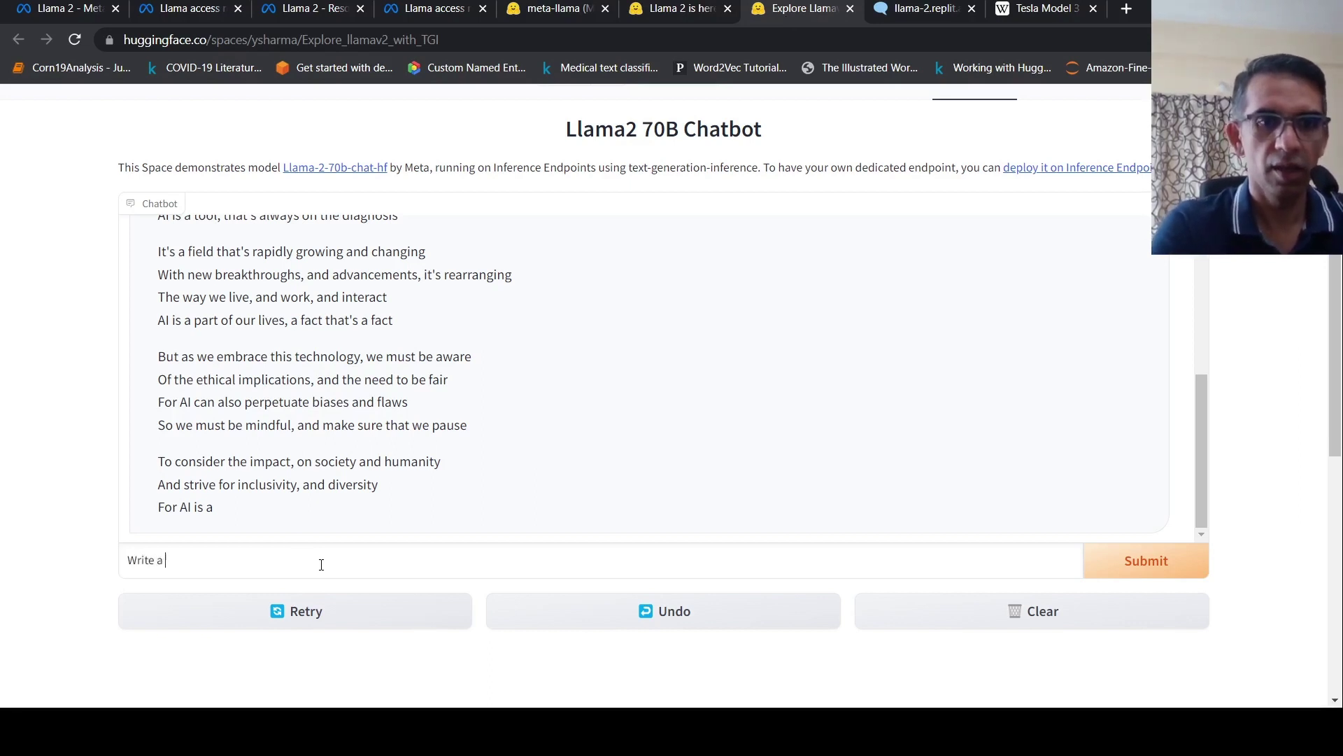
{"action": "type", "text": " consi"}
{"action": "key", "text": "BackSpace"}
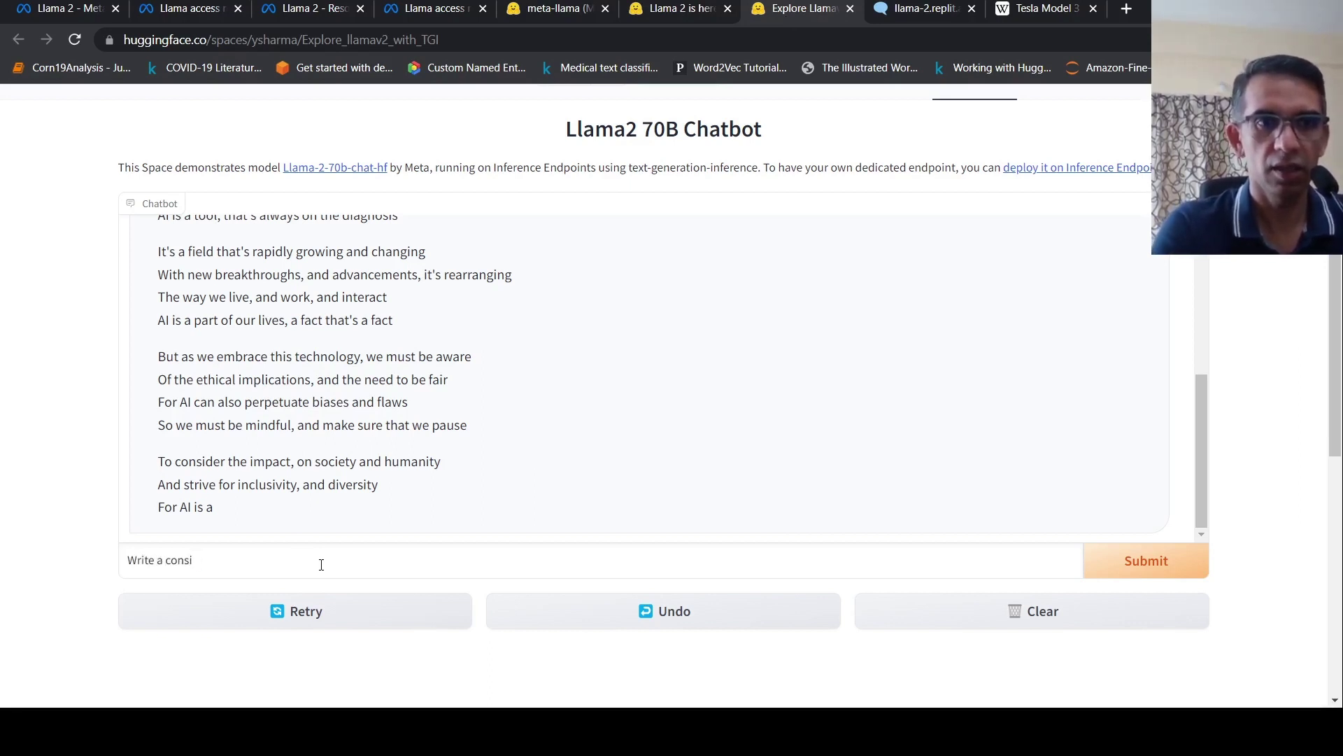
{"action": "type", "text": "se "}
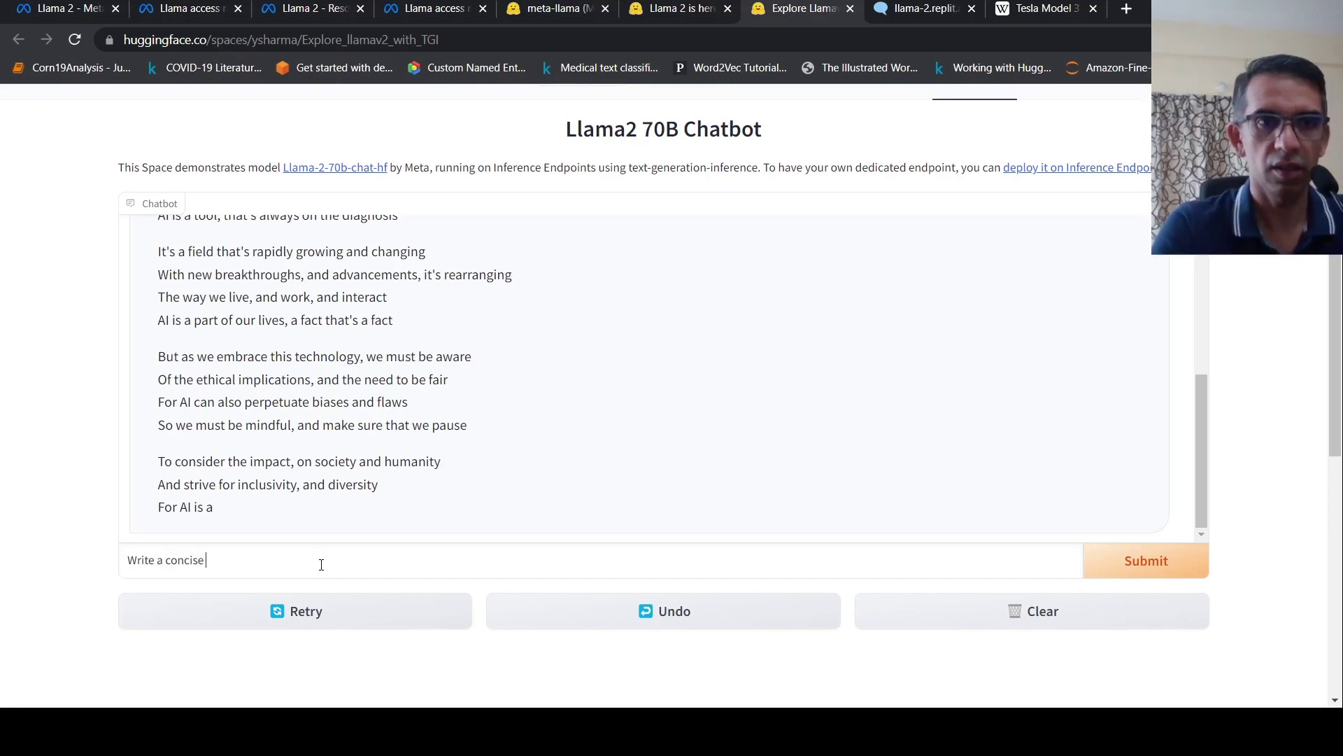
{"action": "type", "text": "summary f"}
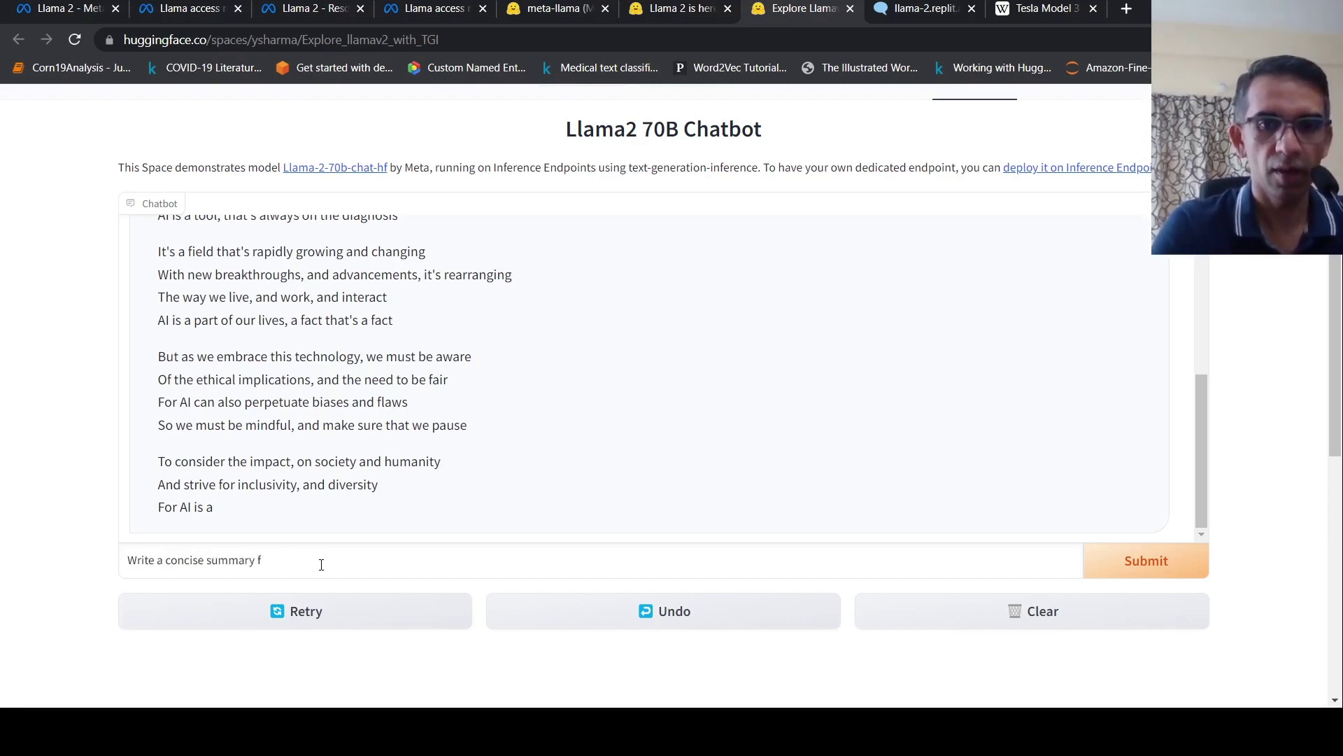
{"action": "type", "text": "or the bel"}
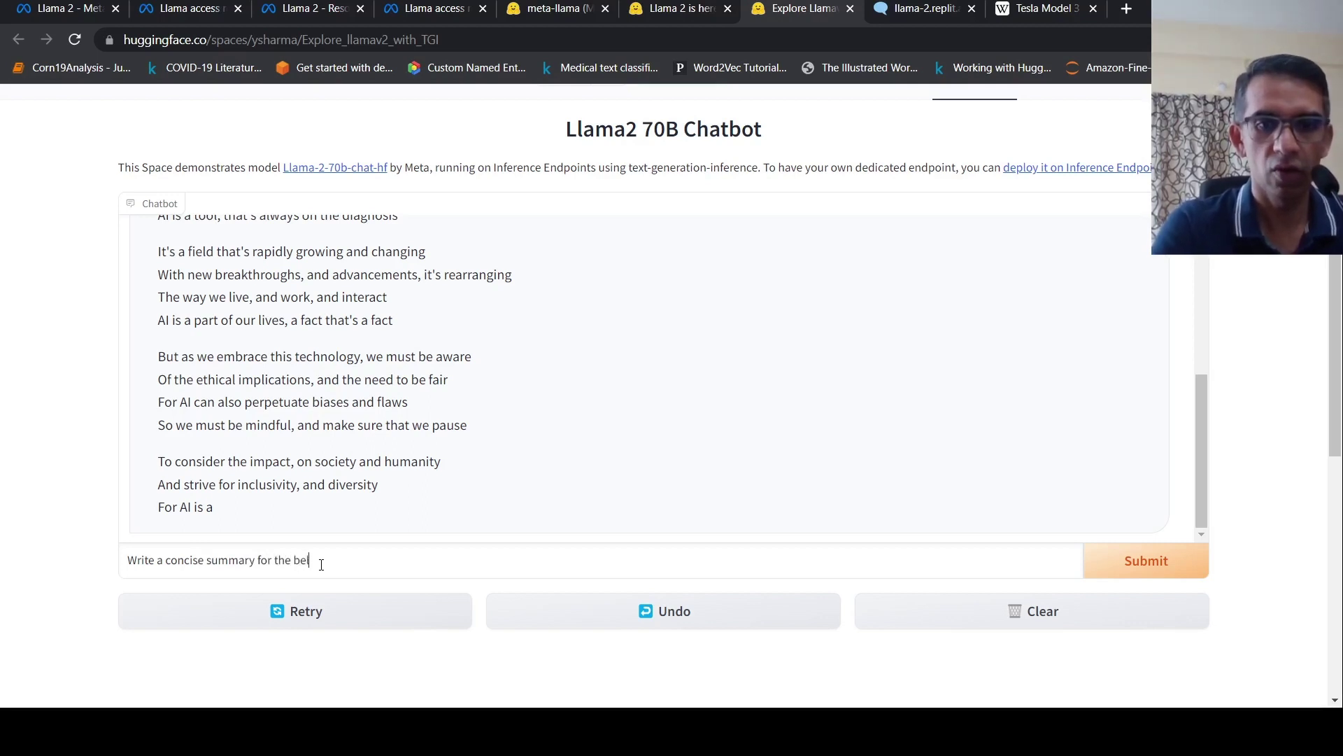
{"action": "type", "text": "ow text"}
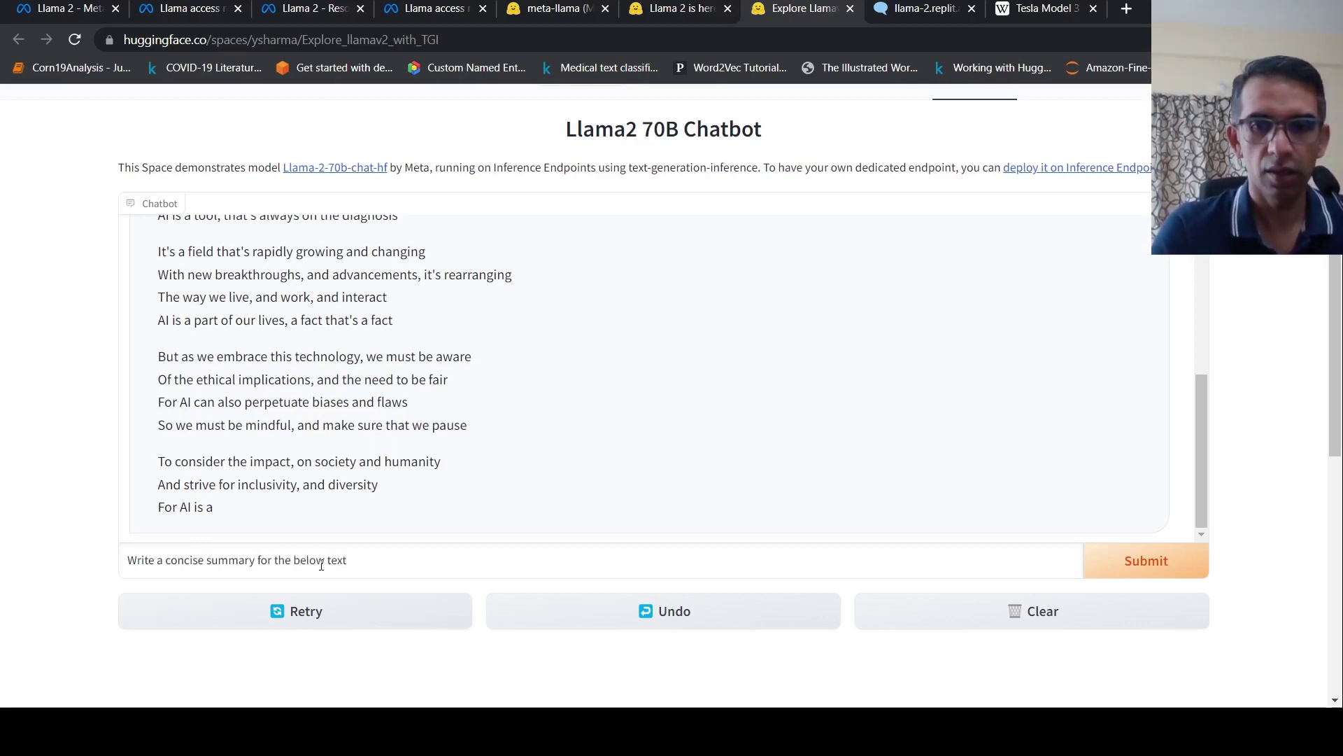
{"action": "type", "text": ":"}
{"action": "key", "text": "ctrl+v"}
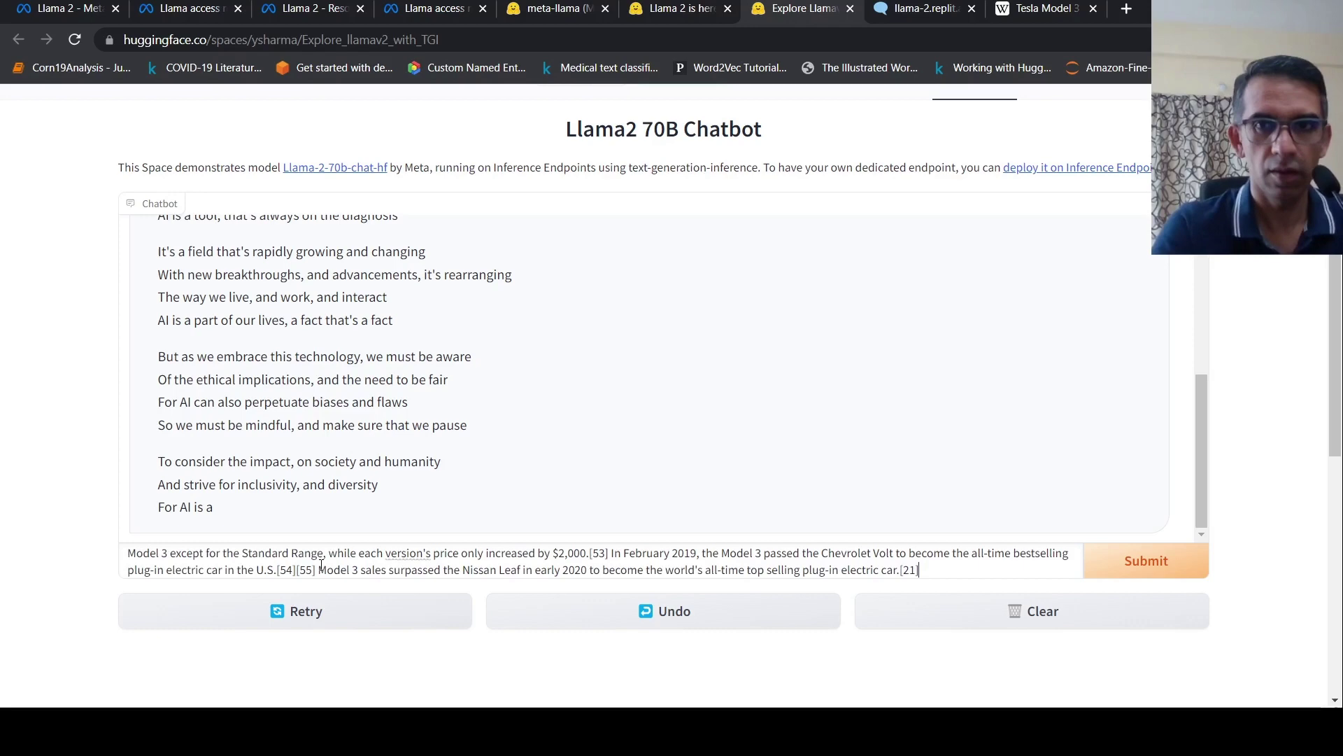
{"action": "key", "text": "Return"}
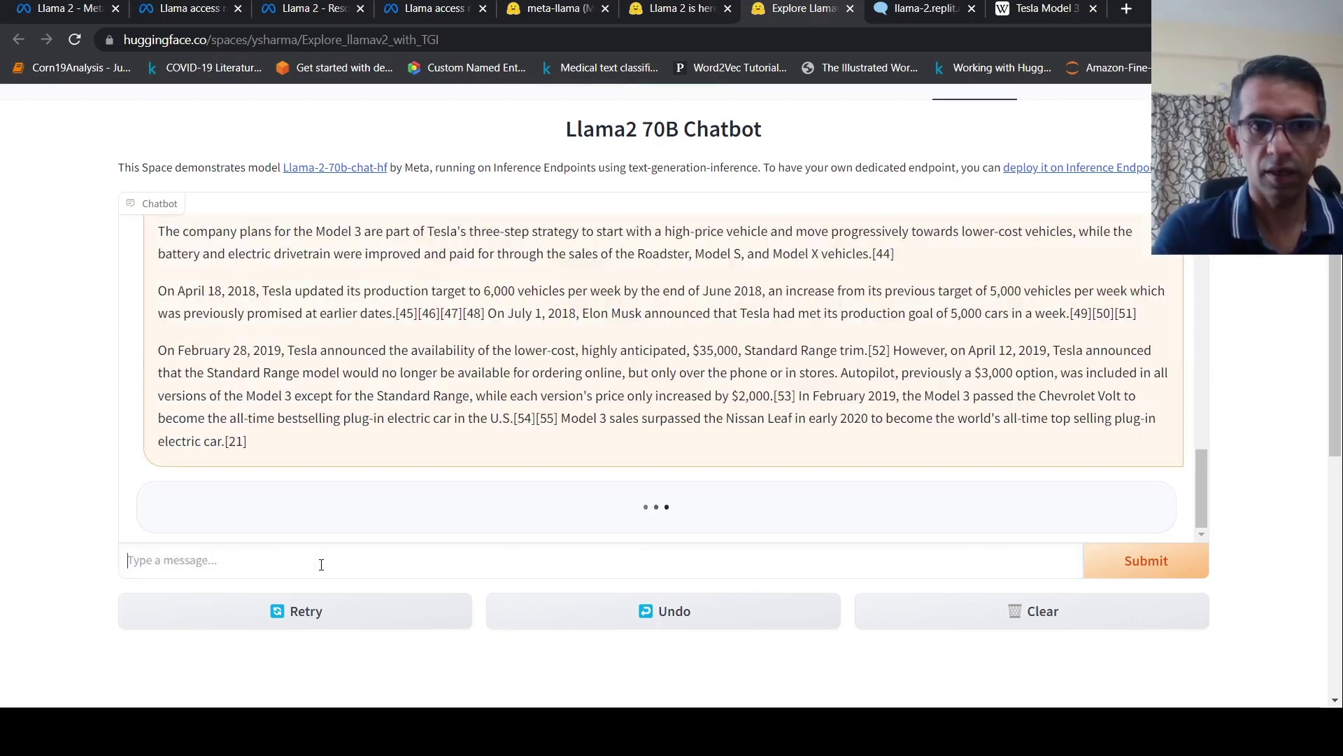
{"action": "key", "text": "ctrl+plus"}
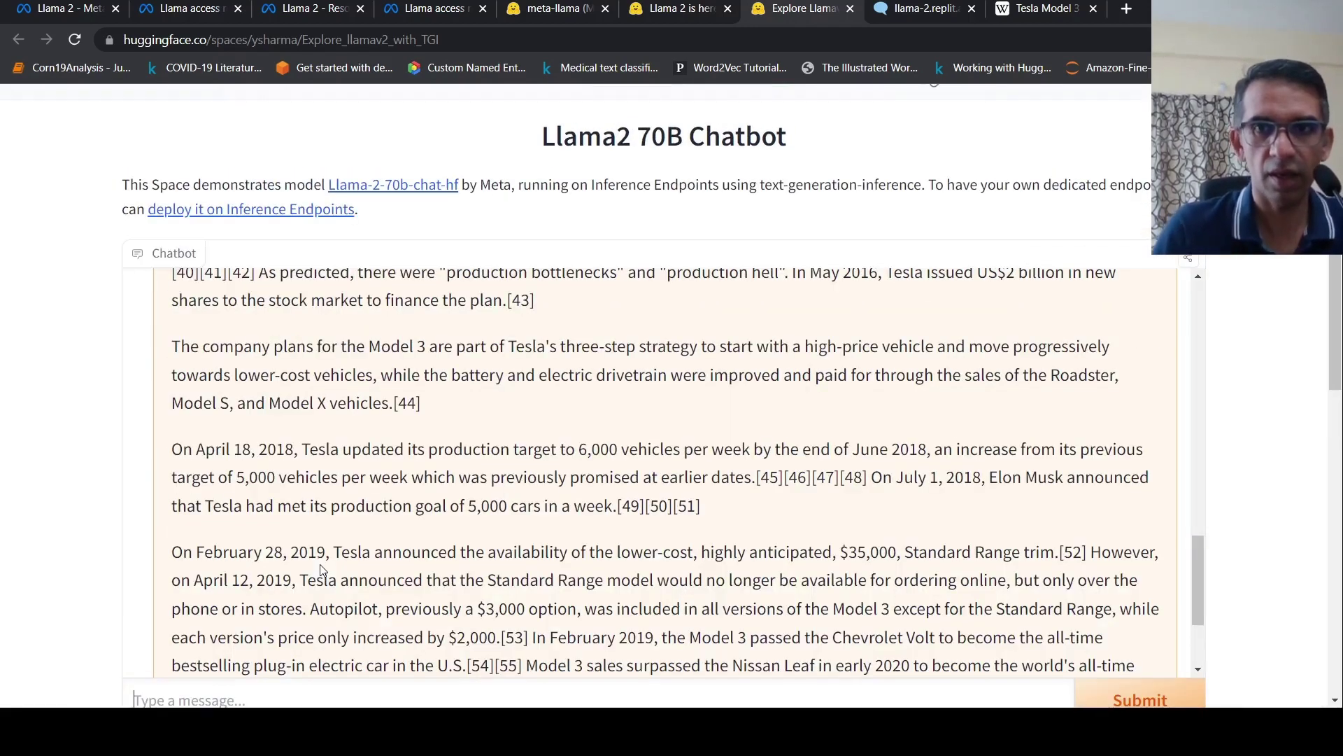
{"action": "scroll", "coordinate": [1170, 338], "scroll_direction": "down", "scroll_amount": 3}
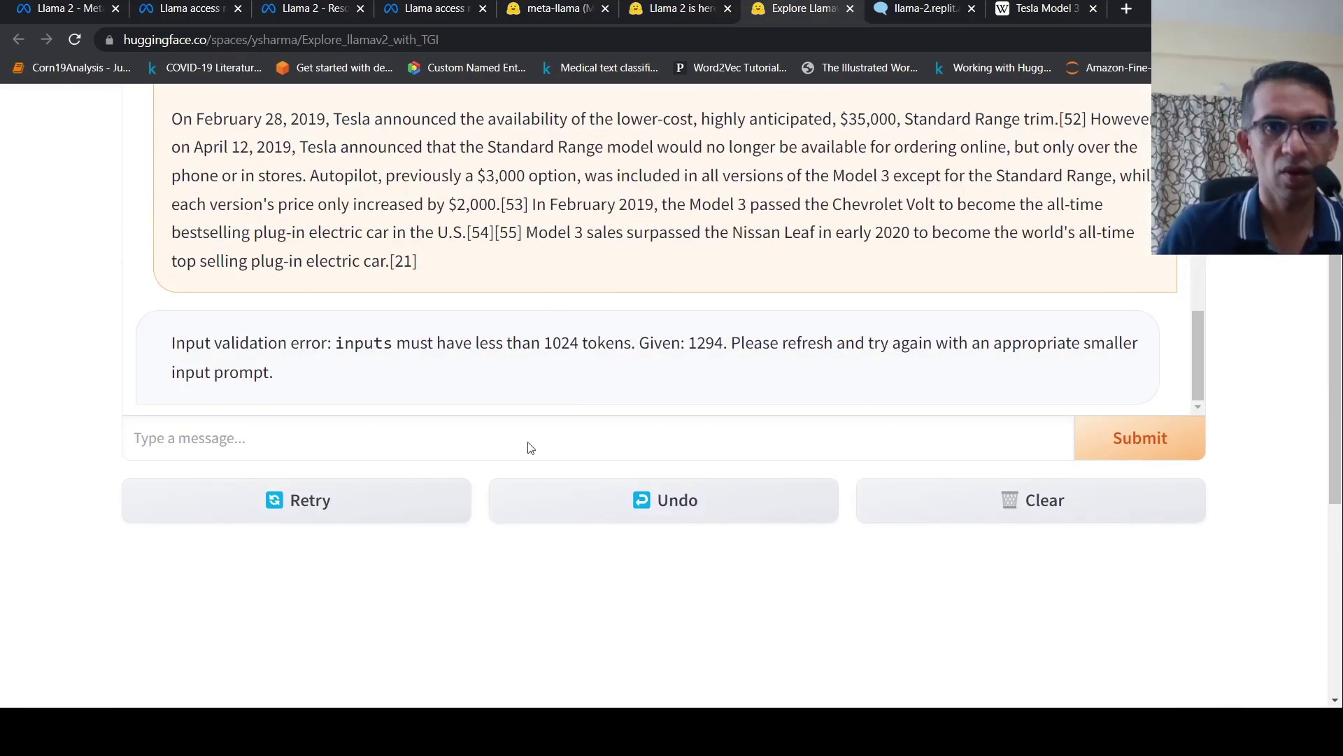
Clear the chat and type 'Write a concise summary for below text' as a new message
{"action": "left_click", "coordinate": [1017, 485]}
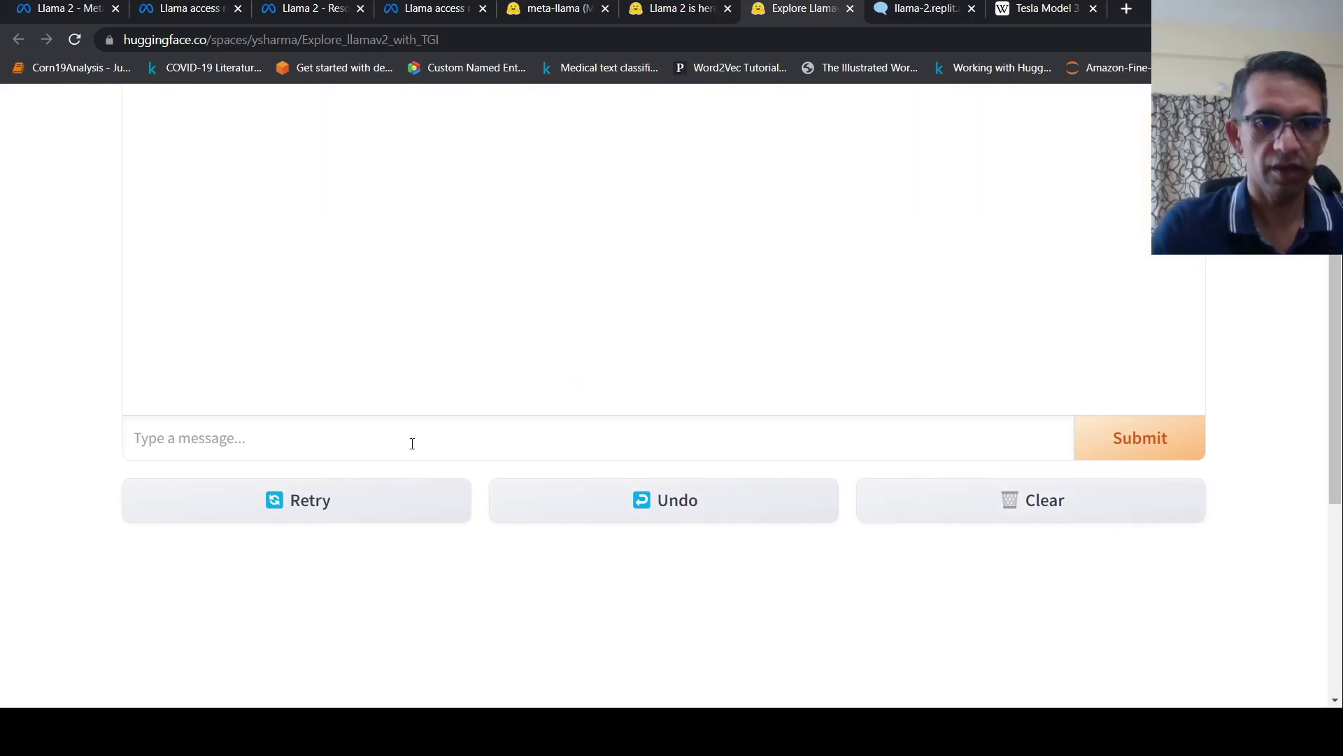
{"action": "type", "text": "Wite a"}
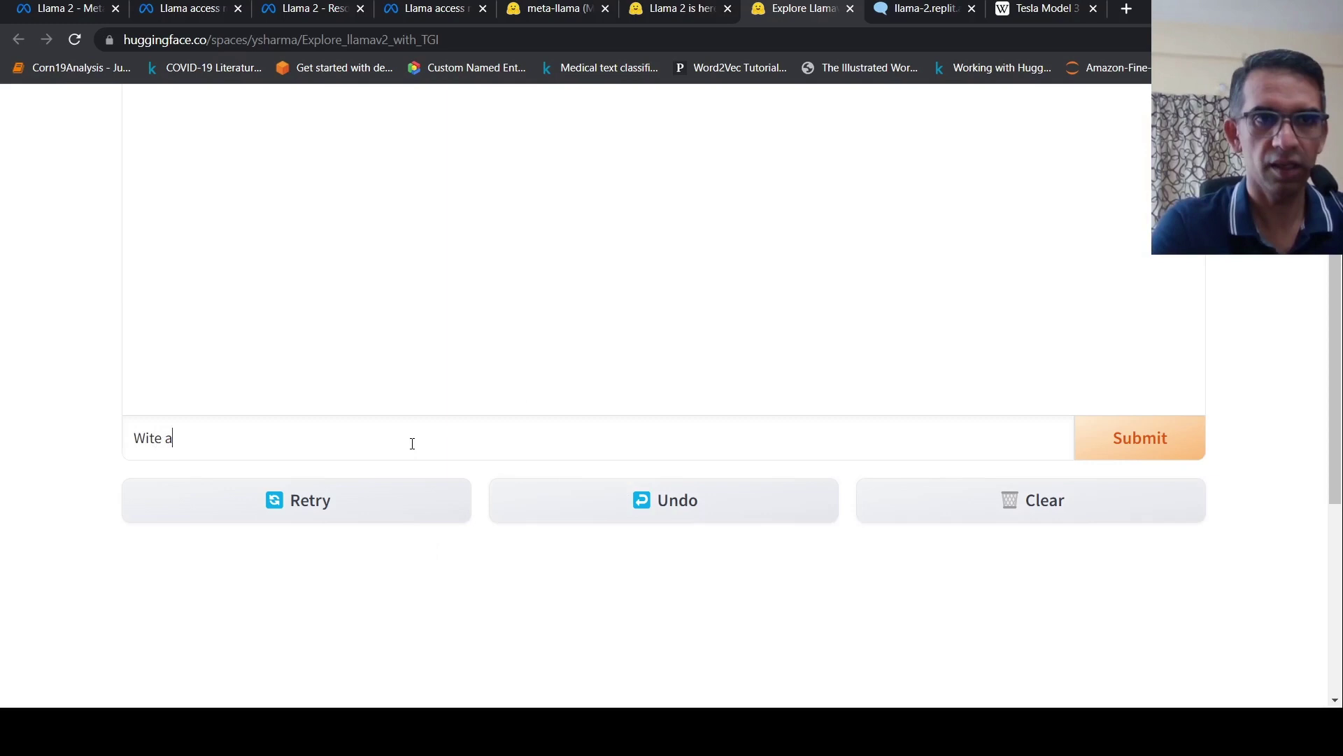
{"action": "key", "text": "BackSpace"}
{"action": "key", "text": "BackSpace"}
{"action": "key", "text": "BackSpace"}
{"action": "key", "text": "BackSpace"}
{"action": "key", "text": "BackSpace"}
{"action": "key", "text": "BackSpace"}
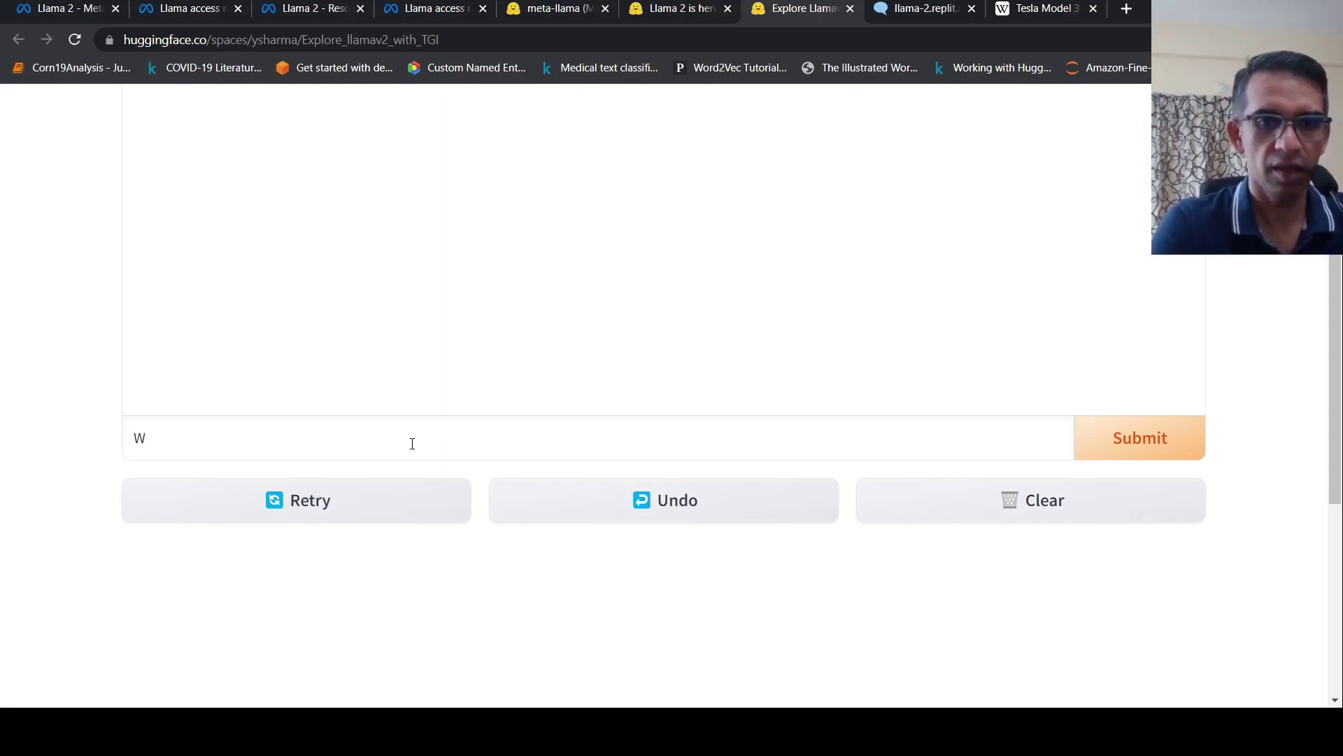
{"action": "type", "text": "rite a c"}
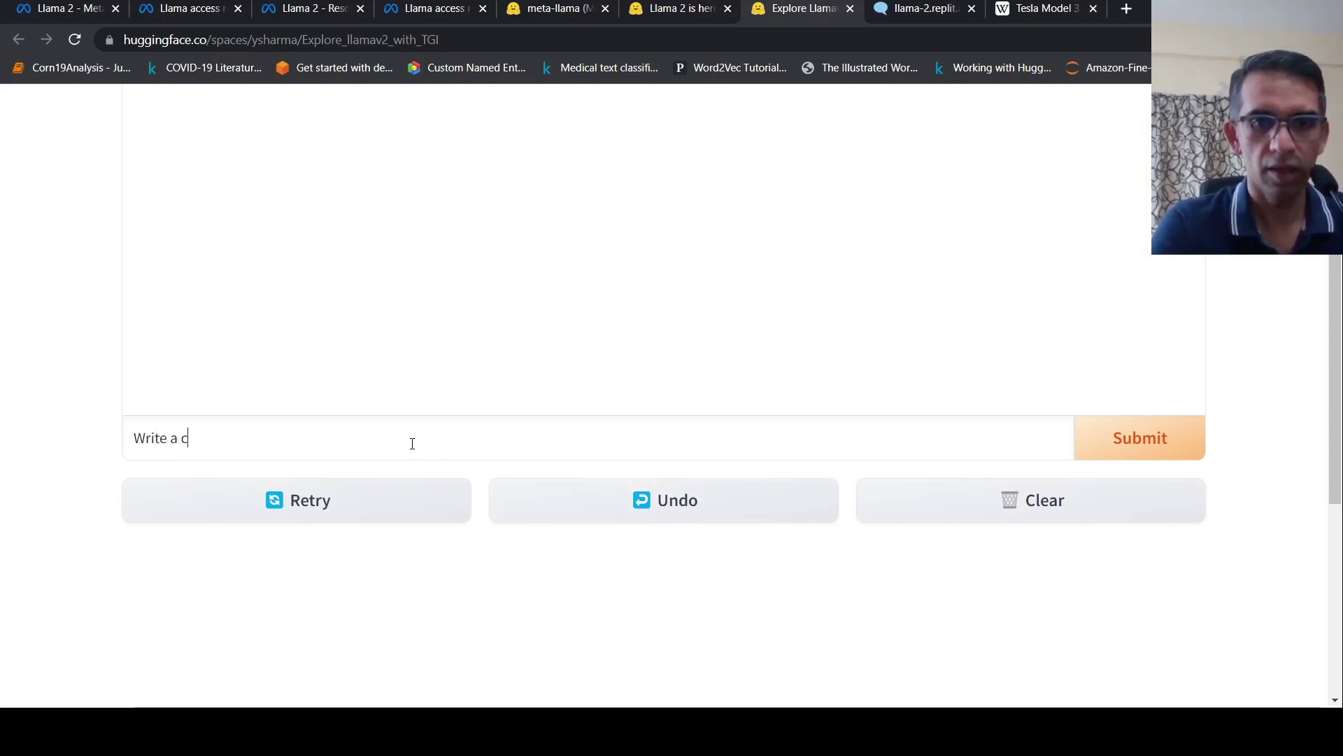
{"action": "type", "text": "oncise s"}
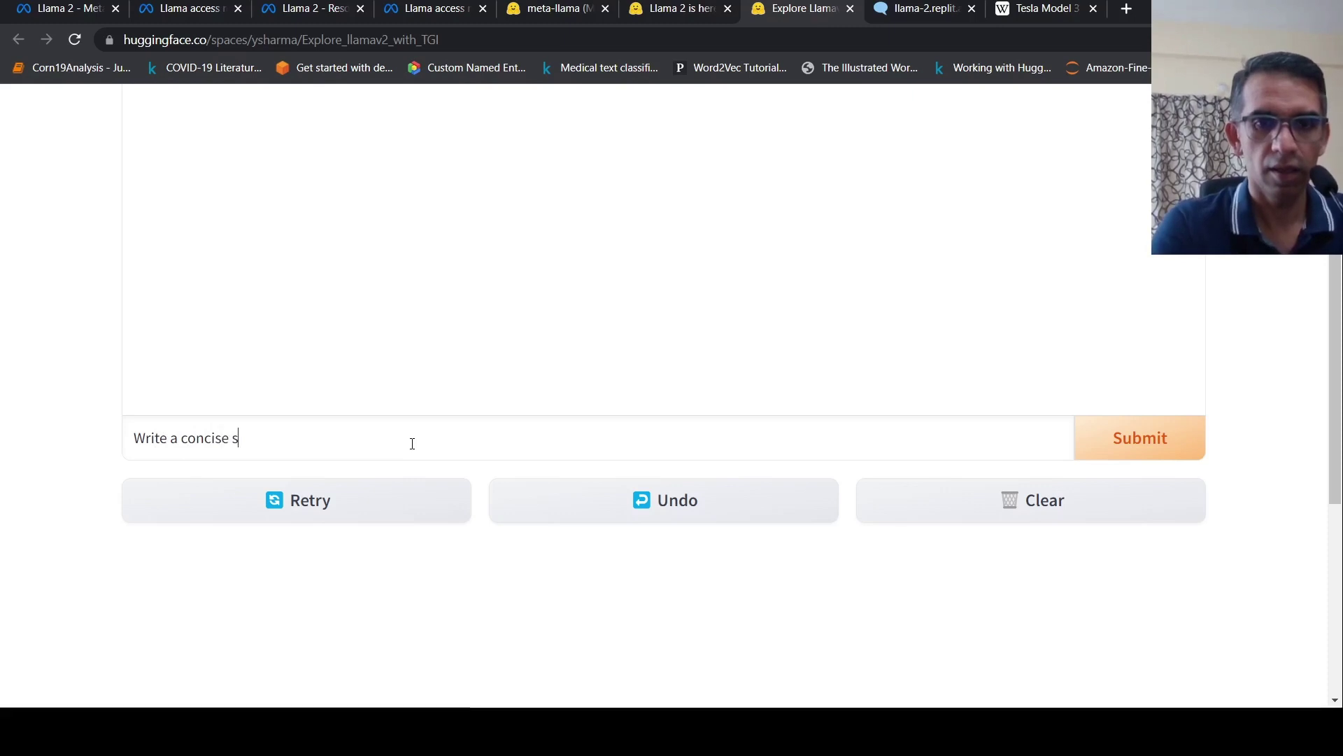
{"action": "type", "text": "ummary f"}
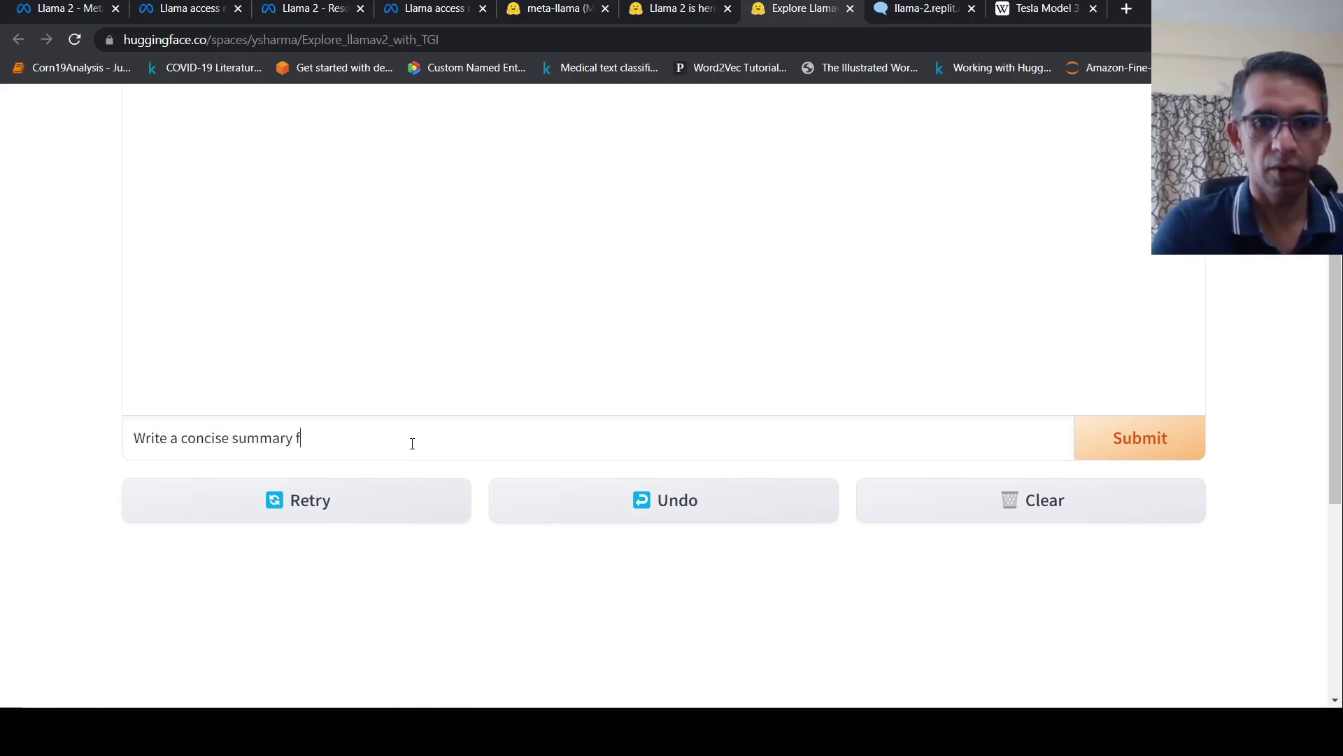
{"action": "type", "text": "o"}
{"action": "key", "text": "BackSpace"}
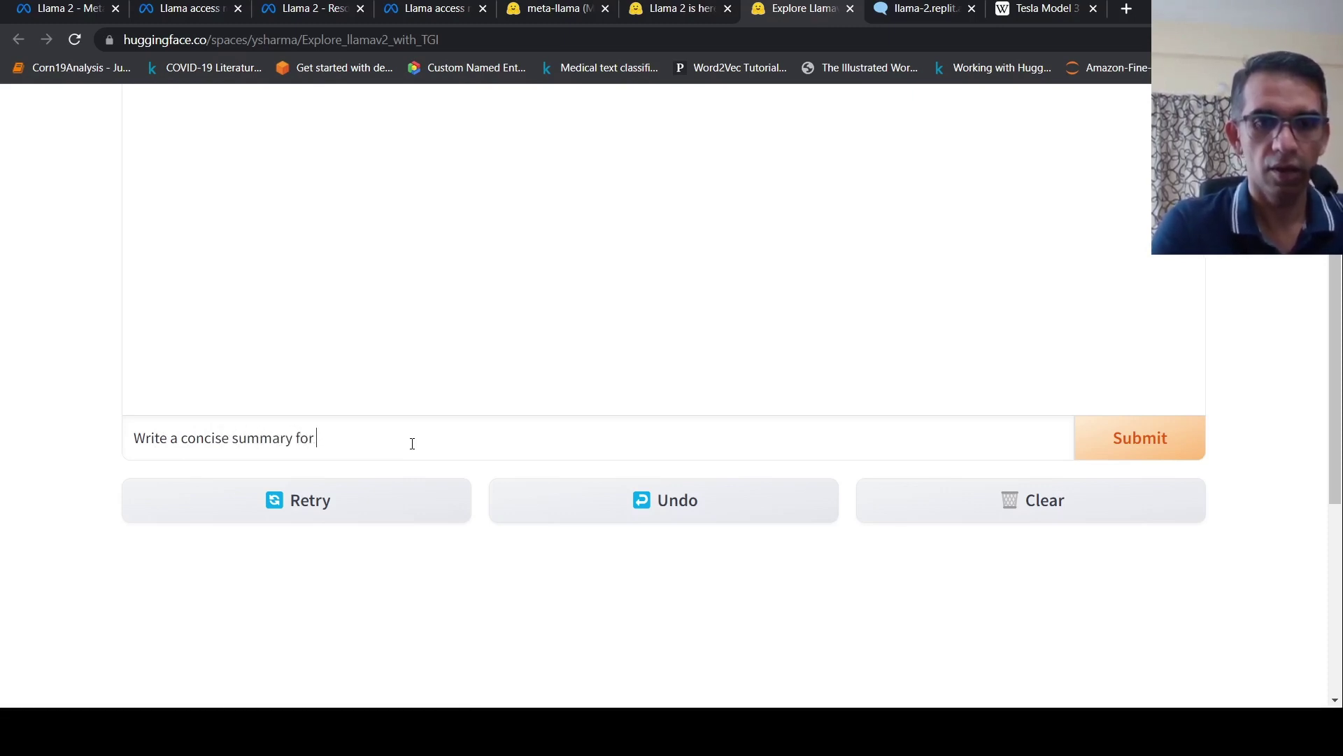
{"action": "type", "text": "r below text:"}
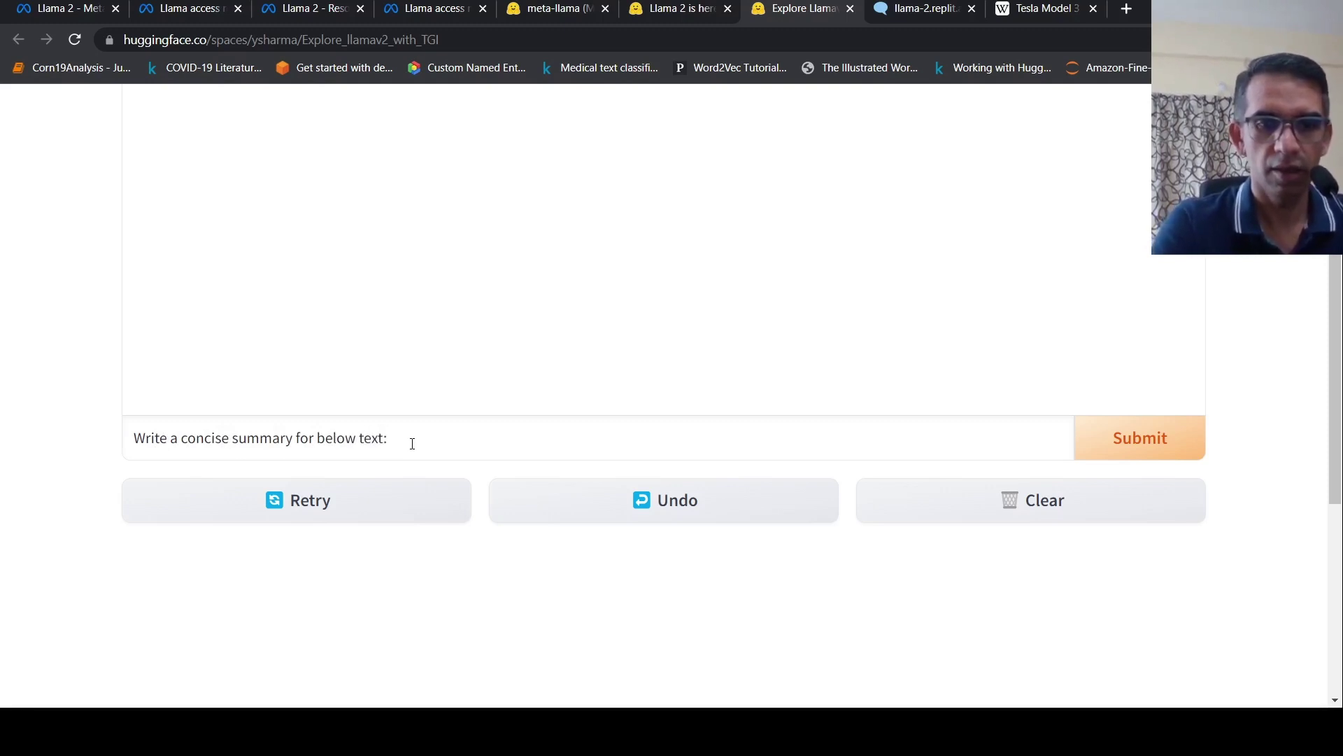
Paste the shorter Tesla Model 3 passage after the prompt and submit it
{"action": "key", "text": "ctrl+v"}
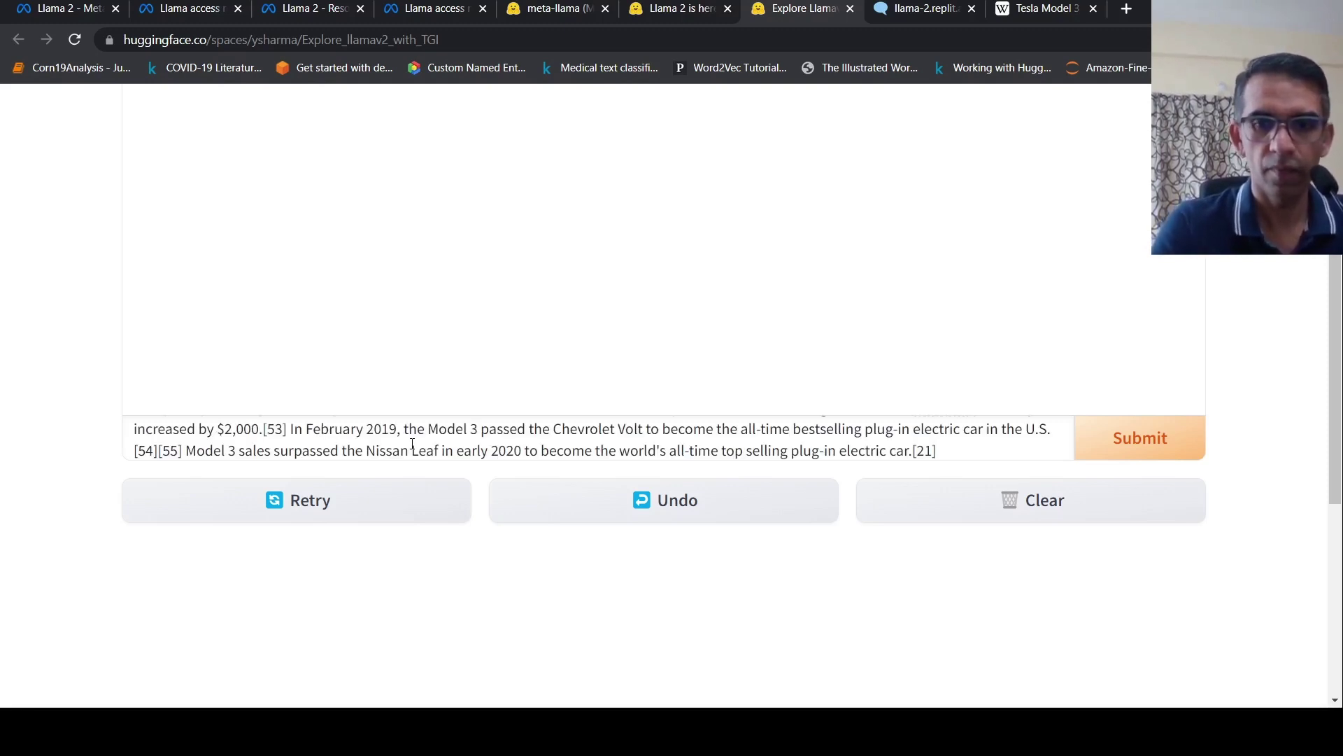
{"action": "key", "text": "Return"}
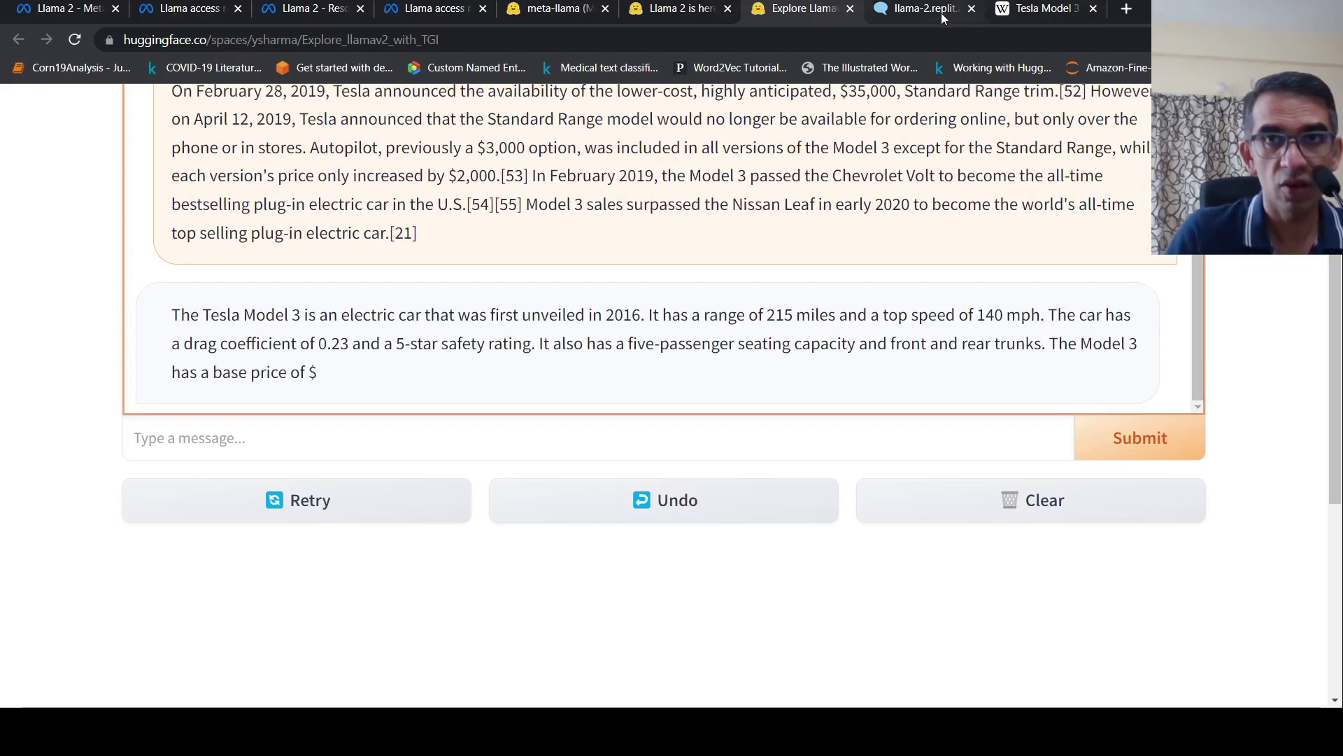
Scroll Meta's Llama 2 model table, then view the Replit chat's finished Machine Learning poem
{"action": "left_click", "coordinate": [923, 8]}
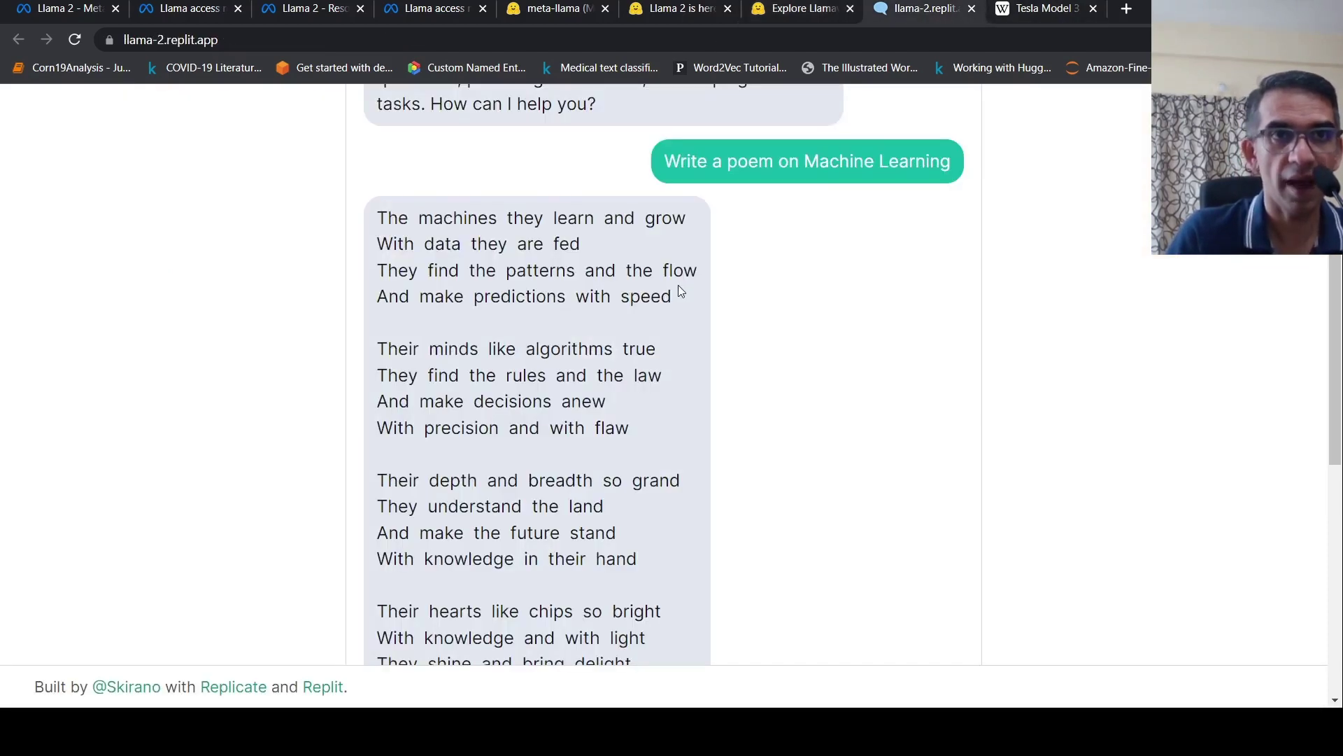
{"action": "scroll", "coordinate": [648, 315], "scroll_direction": "up", "scroll_amount": 3}
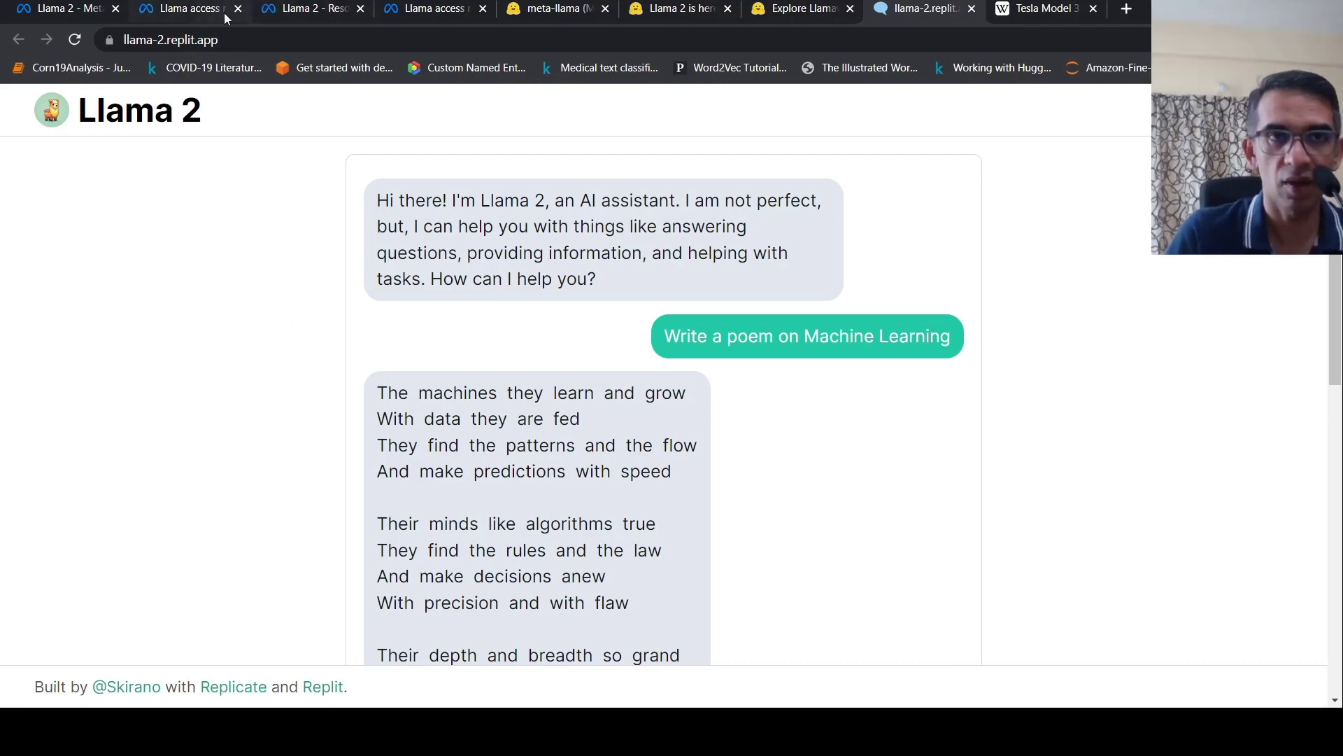
{"action": "left_click", "coordinate": [80, 9]}
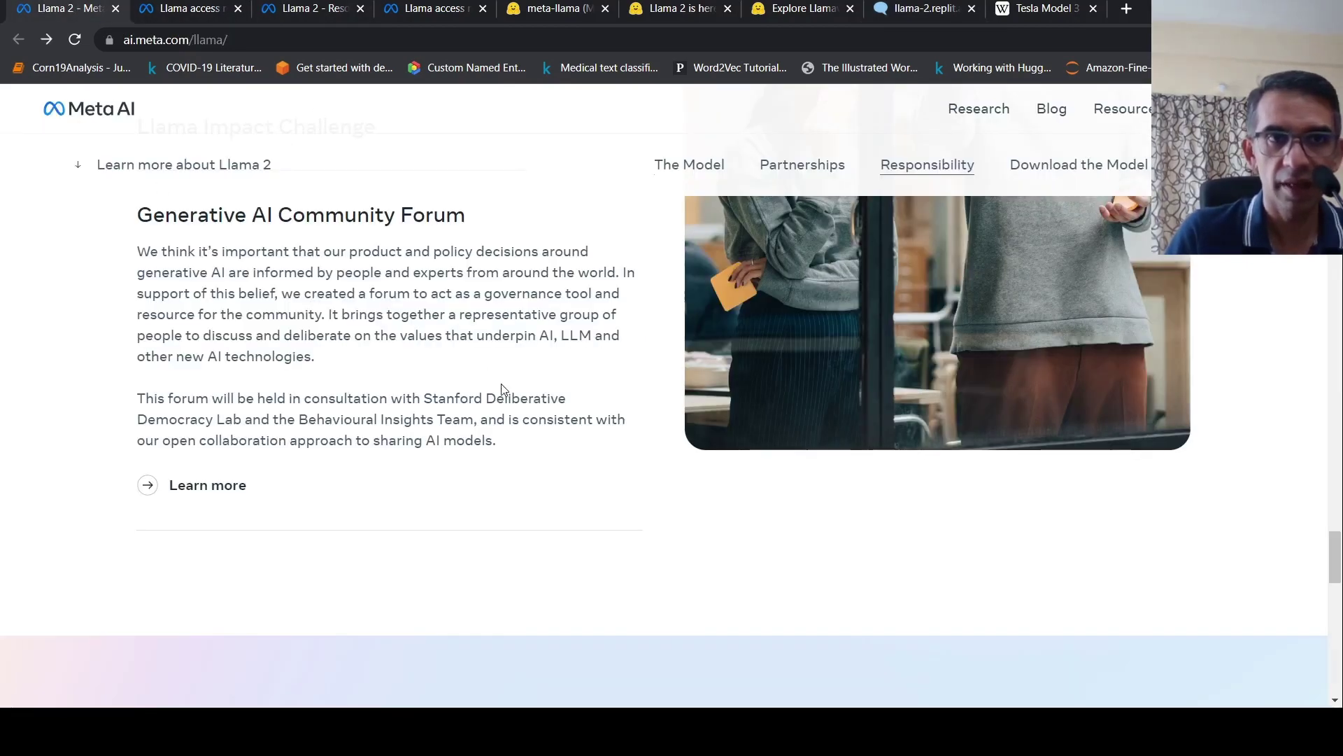
{"action": "scroll", "coordinate": [501, 386], "scroll_direction": "up", "scroll_amount": 20}
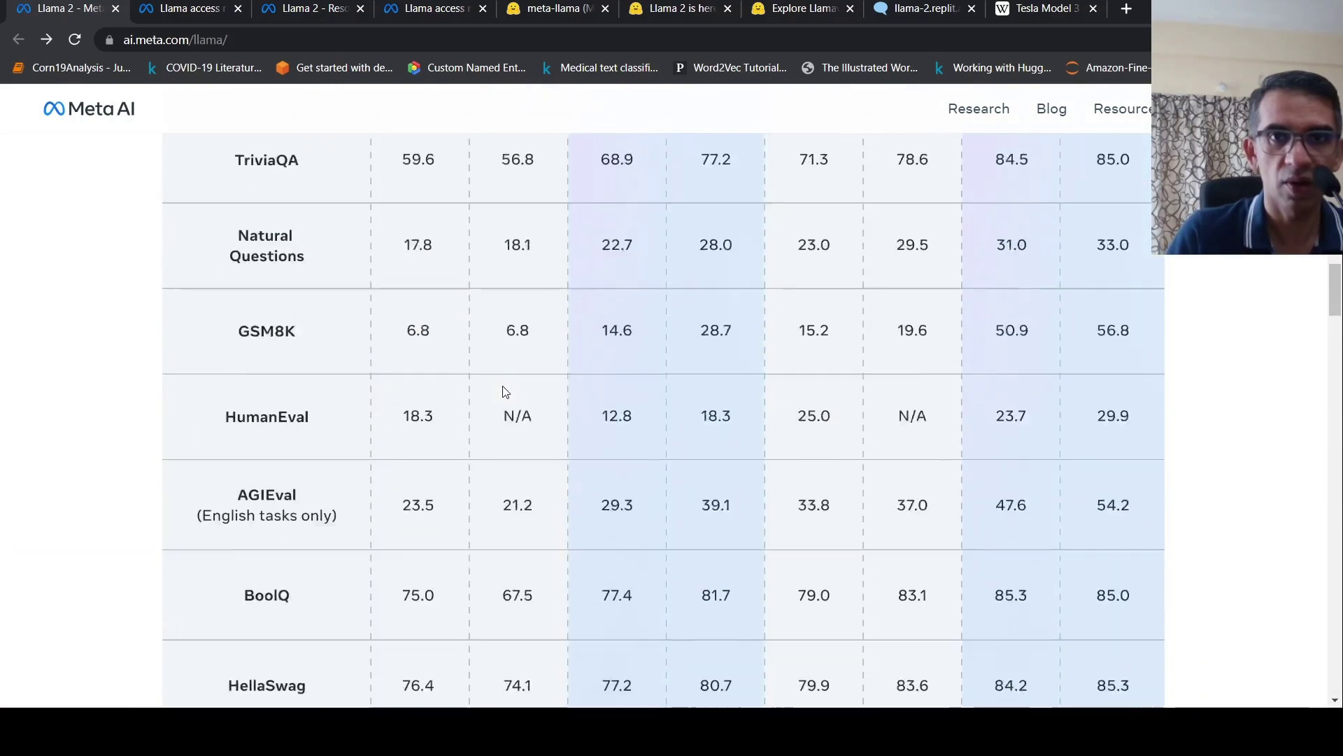
{"action": "scroll", "coordinate": [503, 390], "scroll_direction": "up", "scroll_amount": 10}
{"action": "scroll", "coordinate": [501, 389], "scroll_direction": "down", "scroll_amount": 7}
{"action": "scroll", "coordinate": [441, 378], "scroll_direction": "up", "scroll_amount": 7}
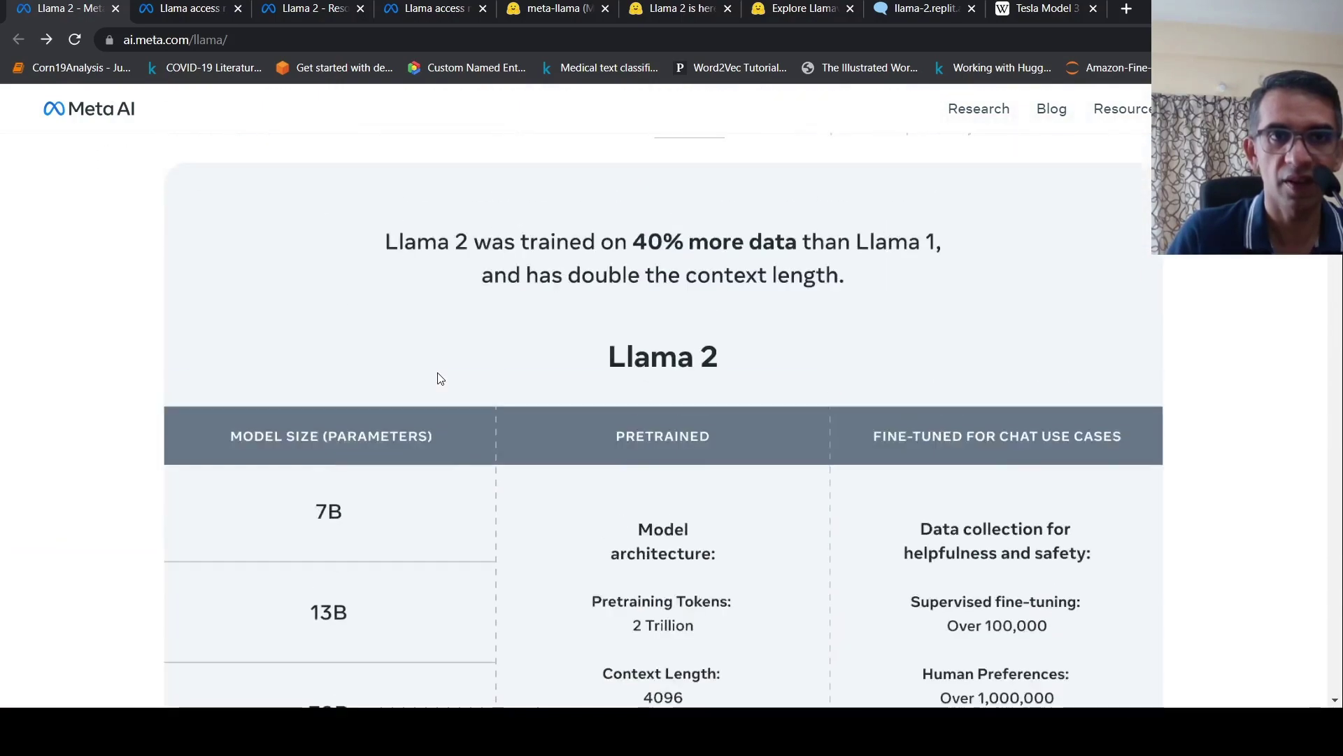
{"action": "scroll", "coordinate": [440, 376], "scroll_direction": "down", "scroll_amount": 3}
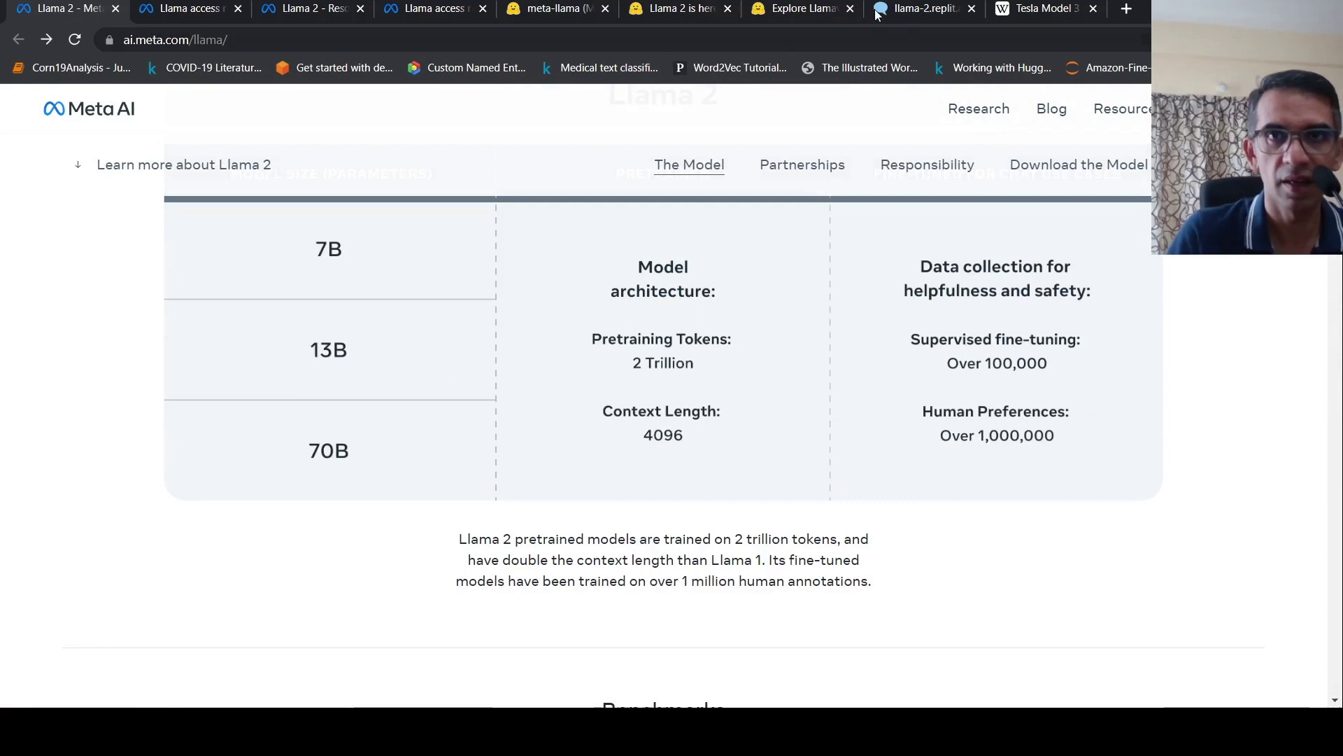
{"action": "left_click", "coordinate": [931, 11]}
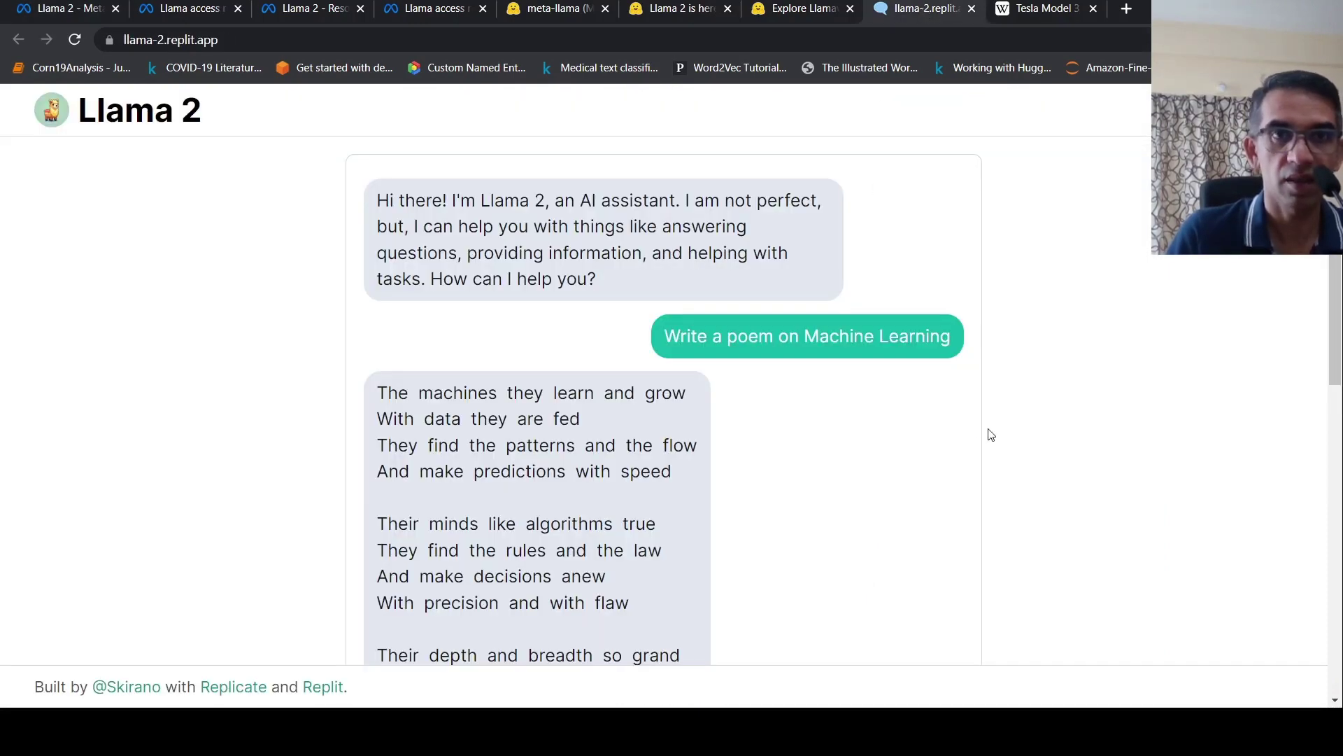
{"action": "scroll", "coordinate": [991, 435], "scroll_direction": "down", "scroll_amount": 7}
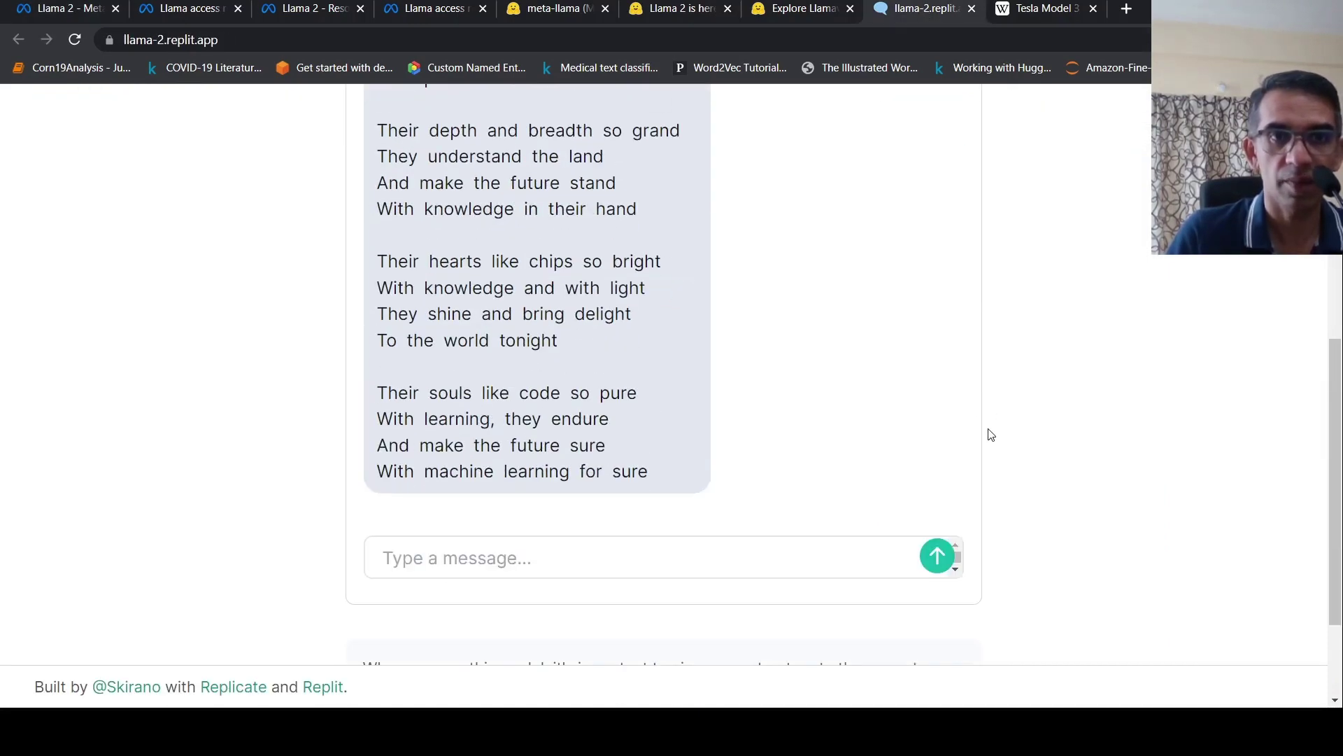
Scroll through the Tesla conversation to review the completed Model 3 summary
{"action": "left_click", "coordinate": [794, 10]}
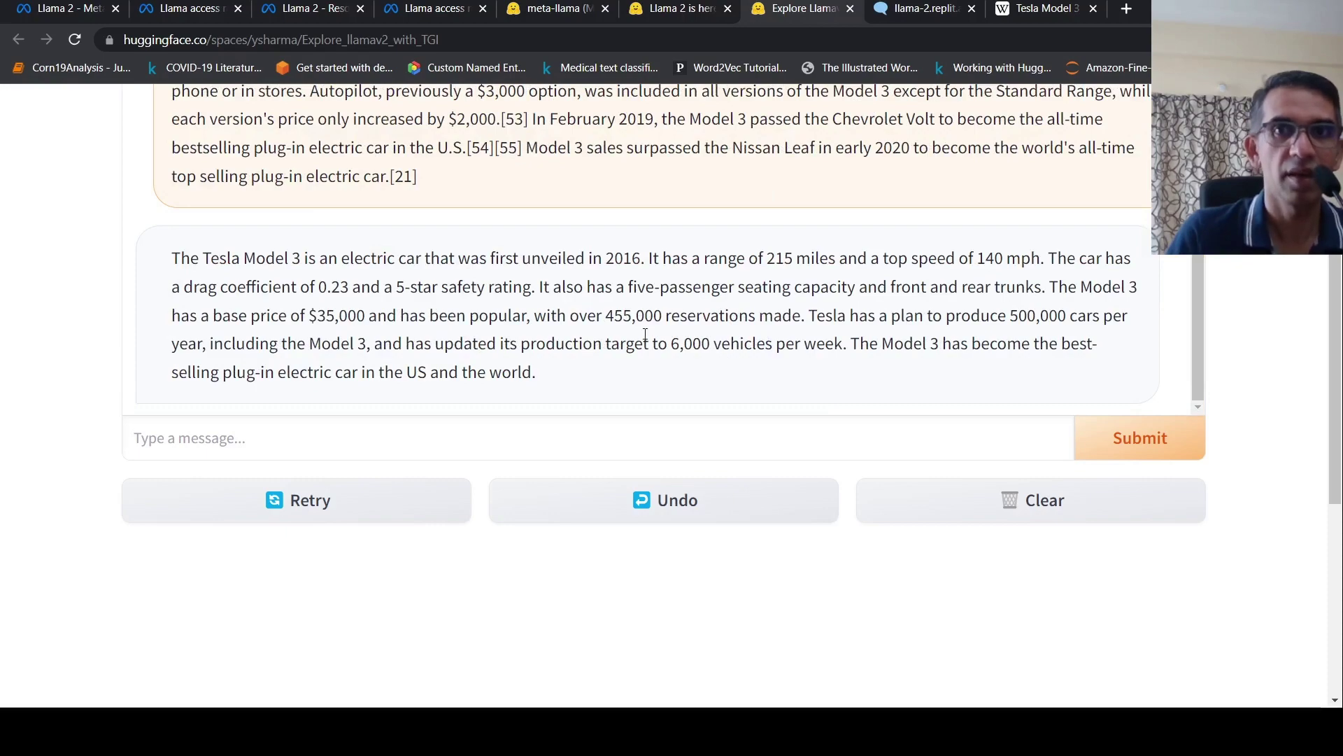
{"action": "scroll", "coordinate": [645, 334], "scroll_direction": "up", "scroll_amount": 10}
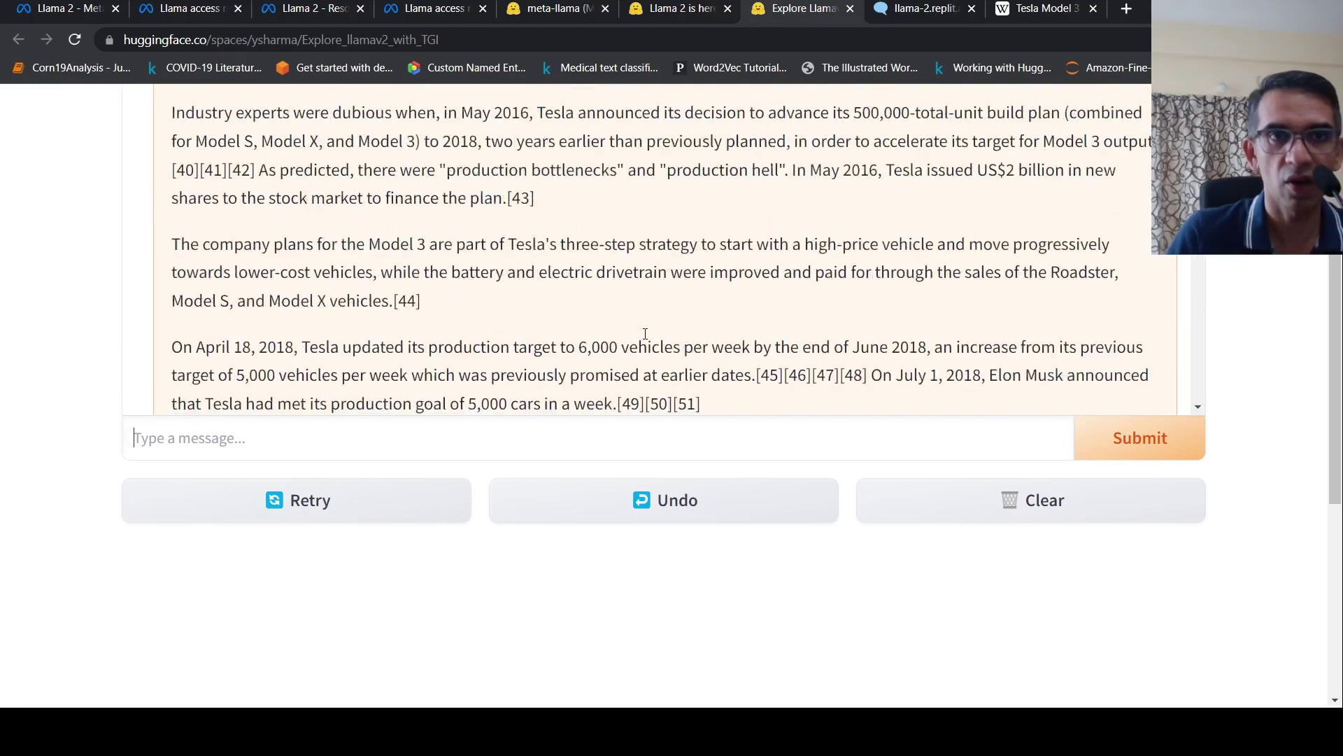
{"action": "scroll", "coordinate": [645, 334], "scroll_direction": "up", "scroll_amount": 1}
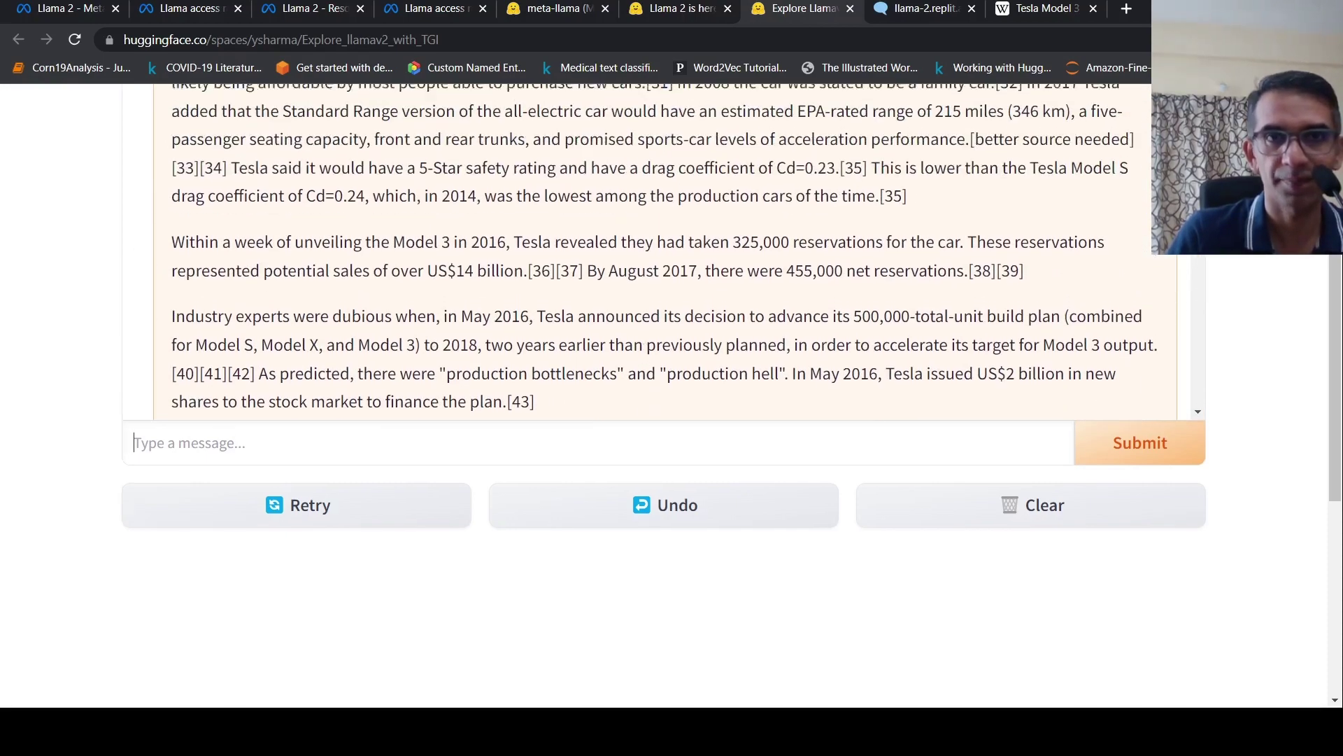
{"action": "scroll", "coordinate": [645, 334], "scroll_direction": "up", "scroll_amount": 3}
{"action": "scroll", "coordinate": [645, 334], "scroll_direction": "down", "scroll_amount": 4}
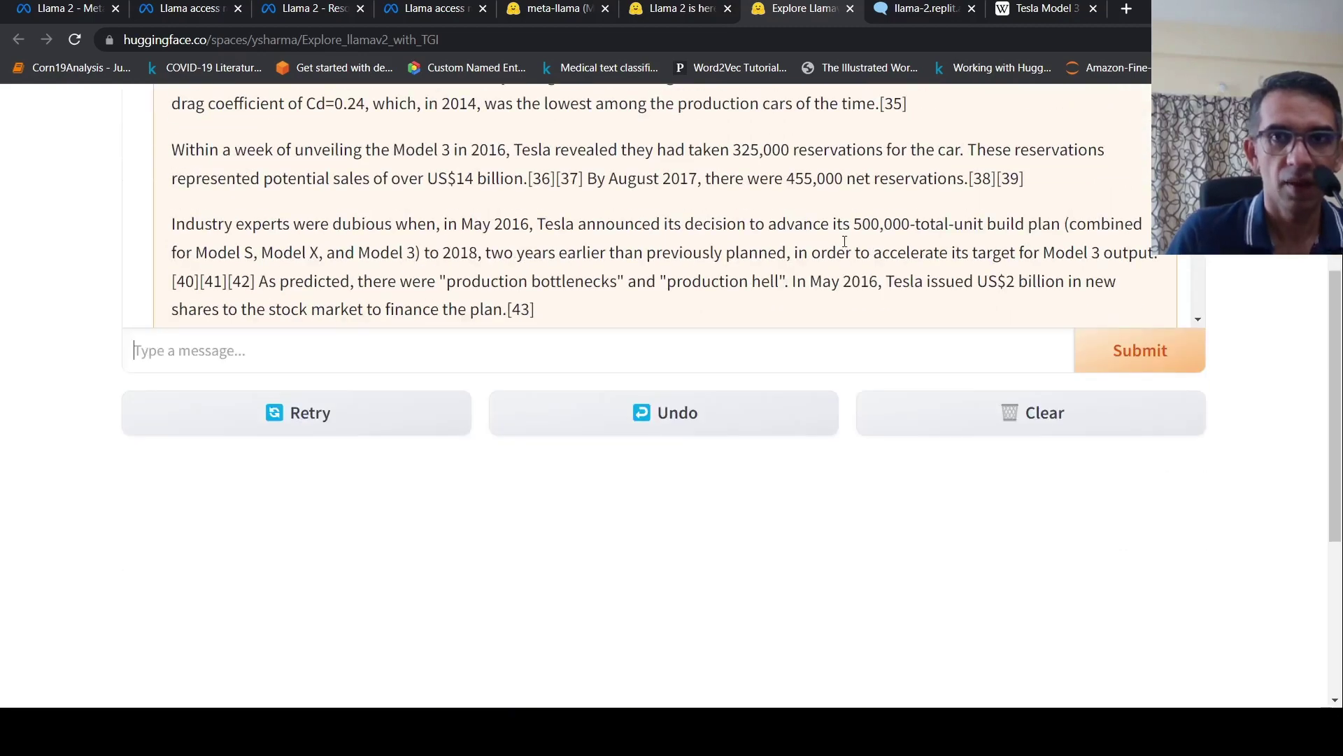
{"action": "scroll", "coordinate": [844, 241], "scroll_direction": "down", "scroll_amount": 10}
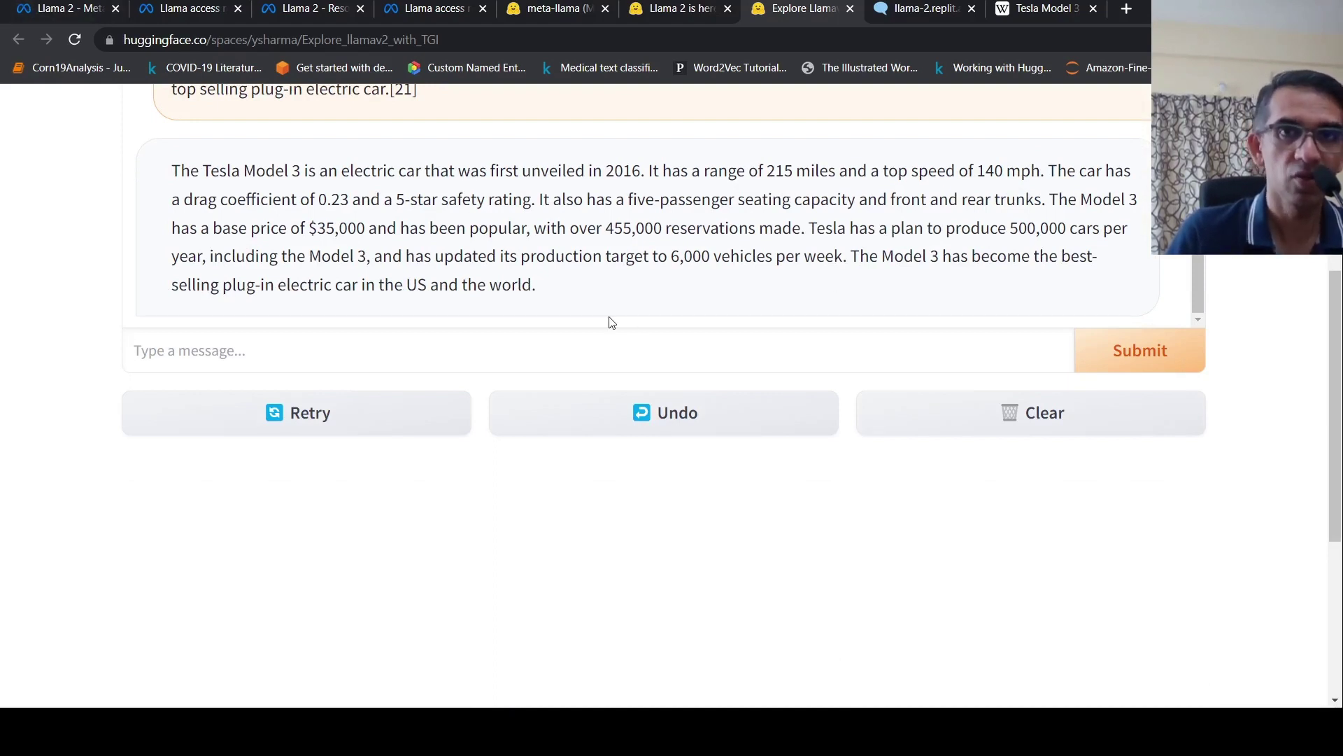
{"action": "scroll", "coordinate": [610, 323], "scroll_direction": "up", "scroll_amount": 5}
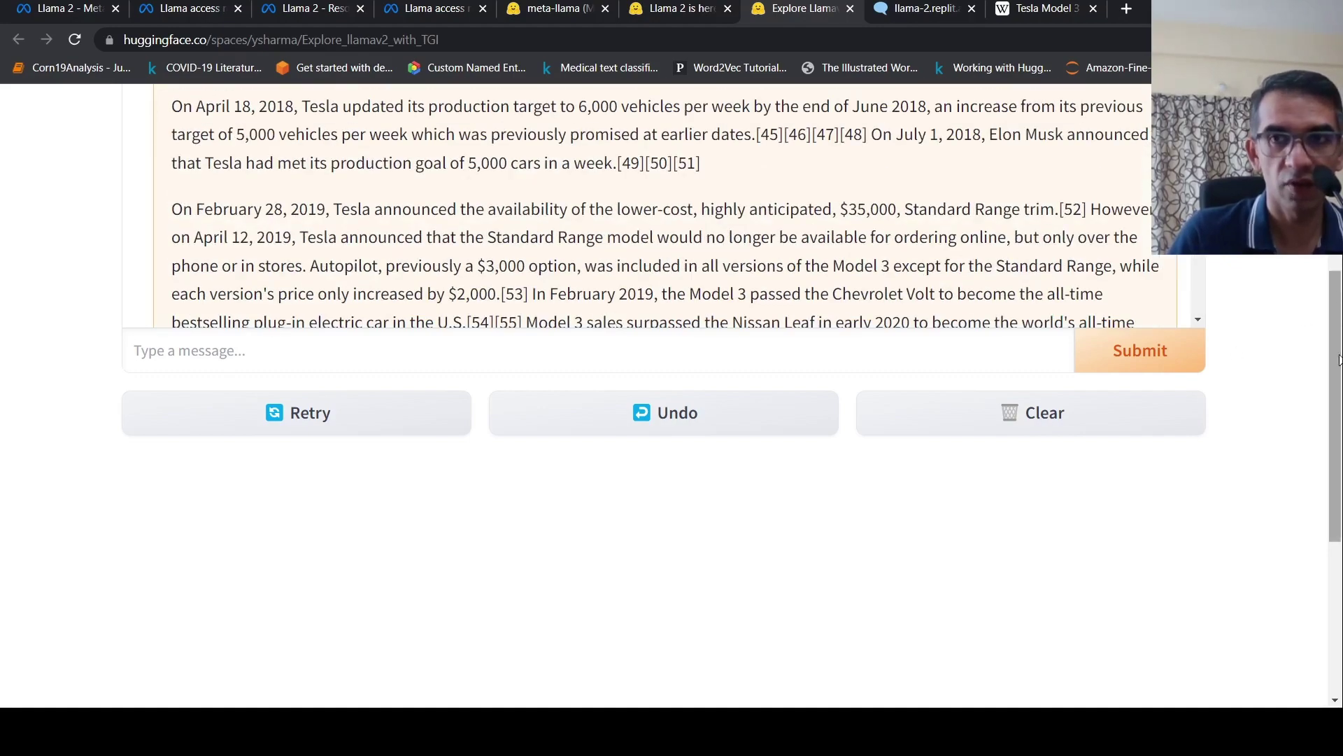
{"action": "scroll", "coordinate": [1333, 301], "scroll_direction": "up", "scroll_amount": 5}
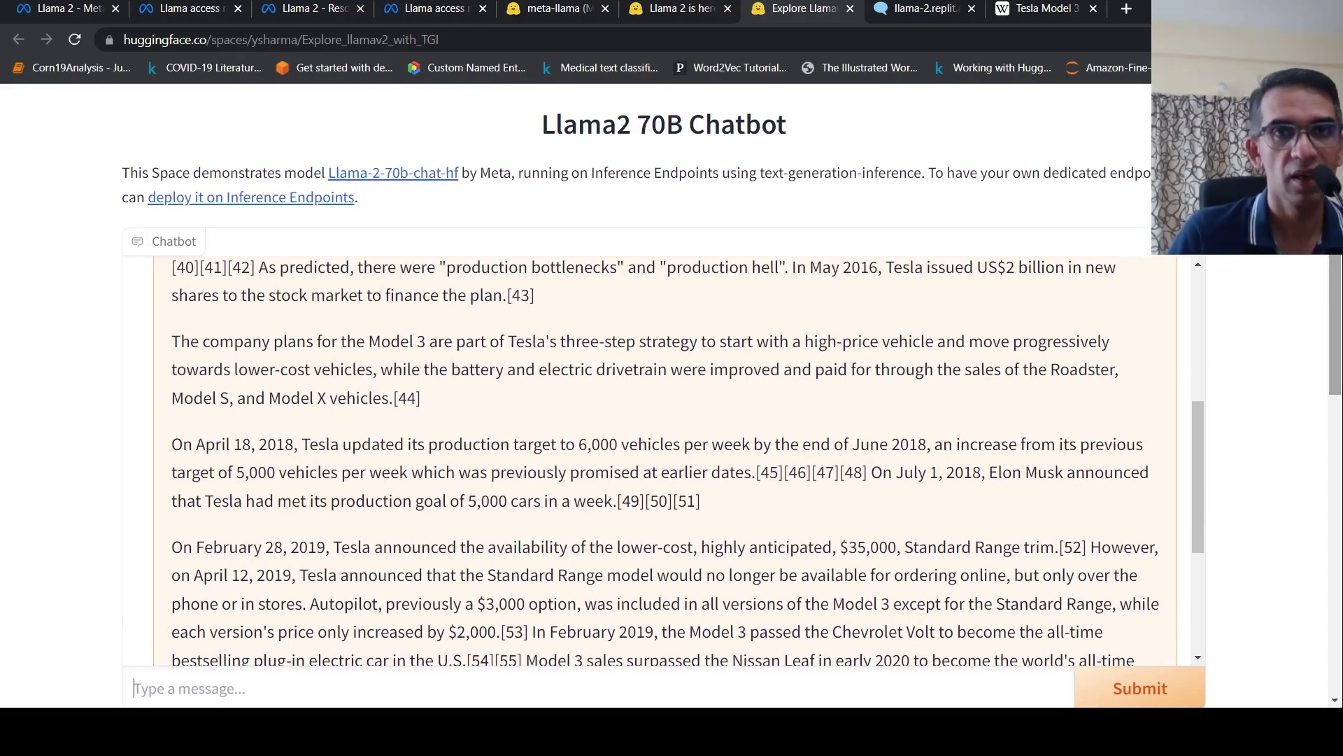
Return to the Meta AI Llama 2 page and view its Benchmarks table against MPT, Falcon and Llama-1
{"action": "left_click", "coordinate": [56, 11]}
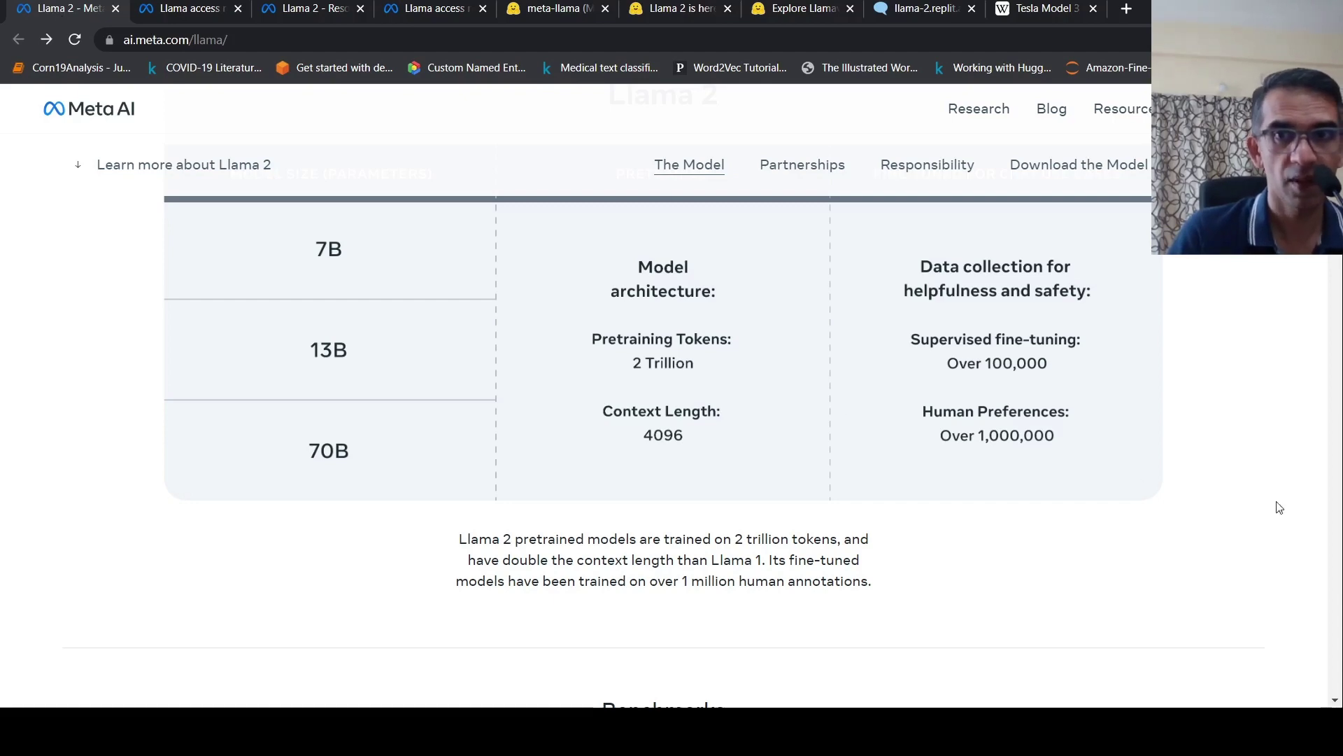
{"action": "scroll", "coordinate": [1279, 506], "scroll_direction": "down", "scroll_amount": 5}
{"action": "scroll", "coordinate": [1279, 507], "scroll_direction": "down", "scroll_amount": 1}
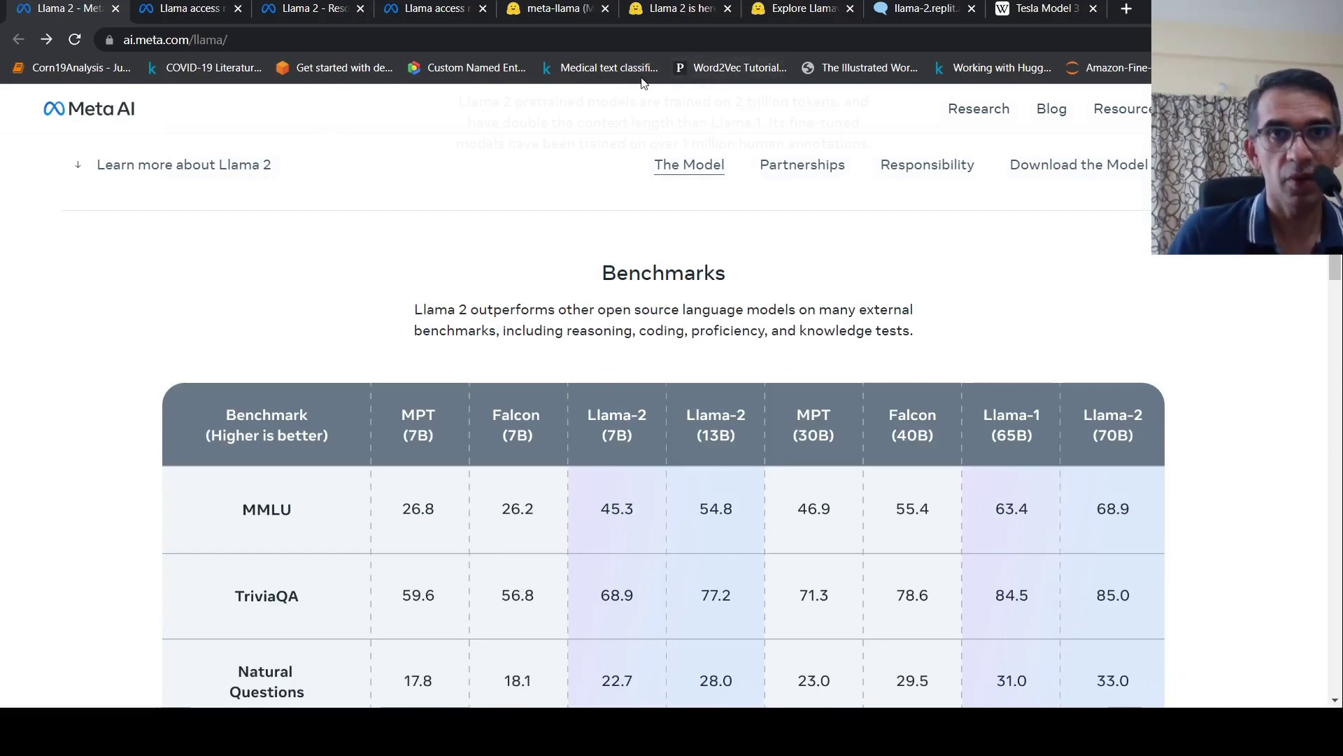
Browse the meta-llama organization page on Hugging Face and its list of Llama 2 models
{"action": "left_click", "coordinate": [553, 8]}
{"action": "scroll", "coordinate": [1074, 494], "scroll_direction": "up", "scroll_amount": 12}
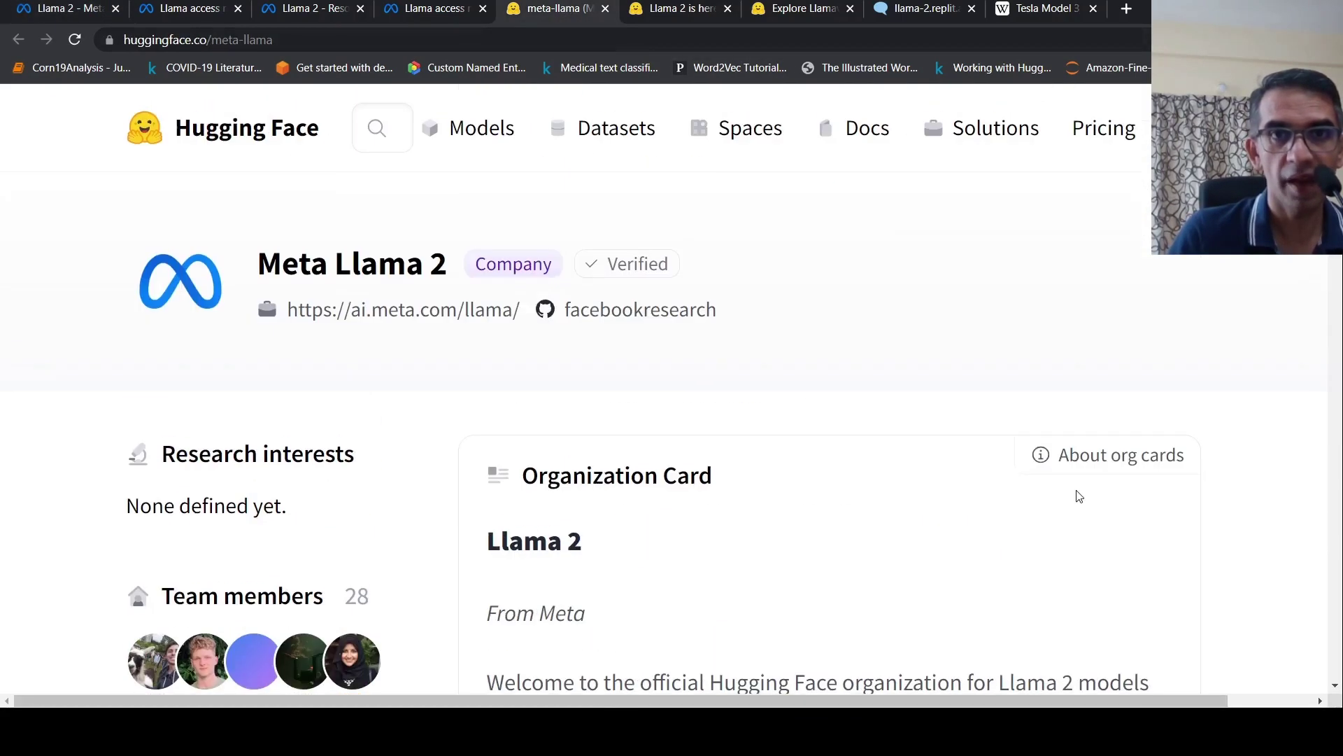
{"action": "scroll", "coordinate": [1079, 496], "scroll_direction": "down", "scroll_amount": 7}
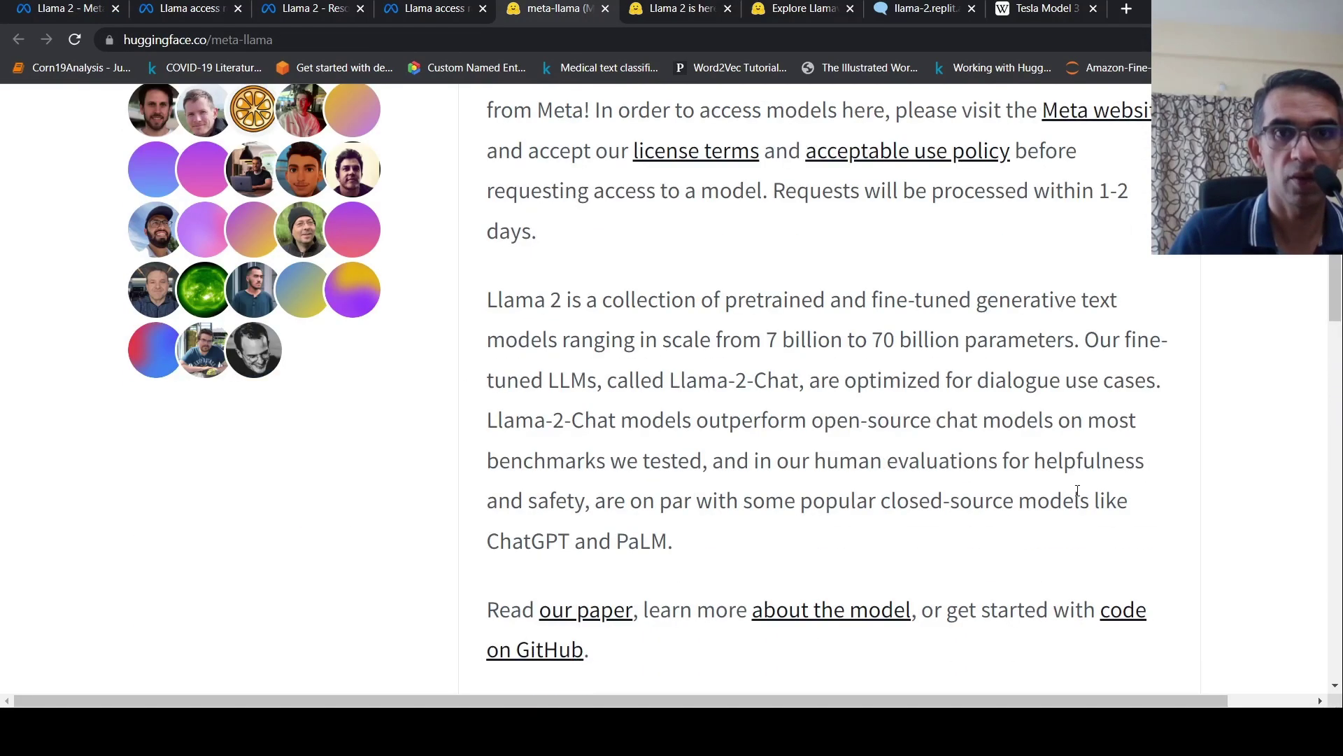
{"action": "scroll", "coordinate": [1079, 496], "scroll_direction": "down", "scroll_amount": 5}
{"action": "scroll", "coordinate": [1077, 495], "scroll_direction": "down", "scroll_amount": 20}
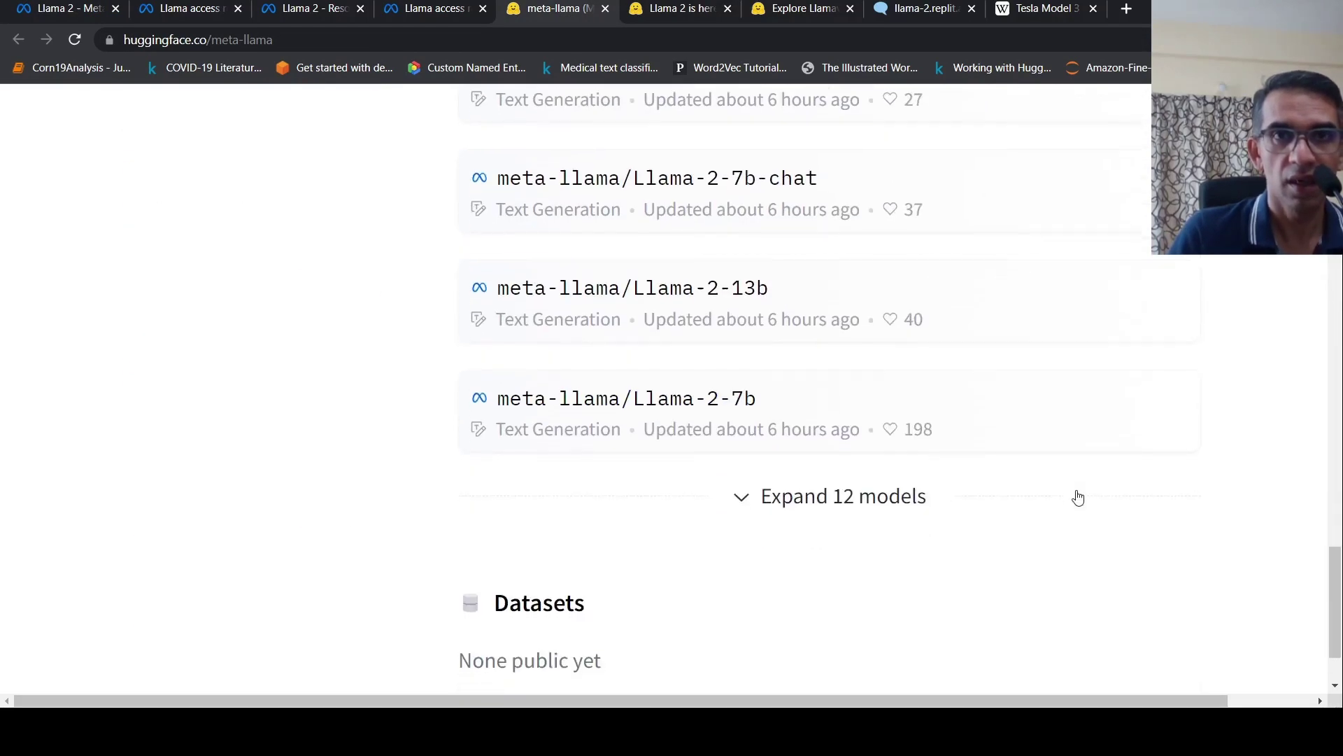
Read the 'Llama 2 is here' blog post past the 70B chatbot demo to the Inference section
{"action": "left_click", "coordinate": [669, 19]}
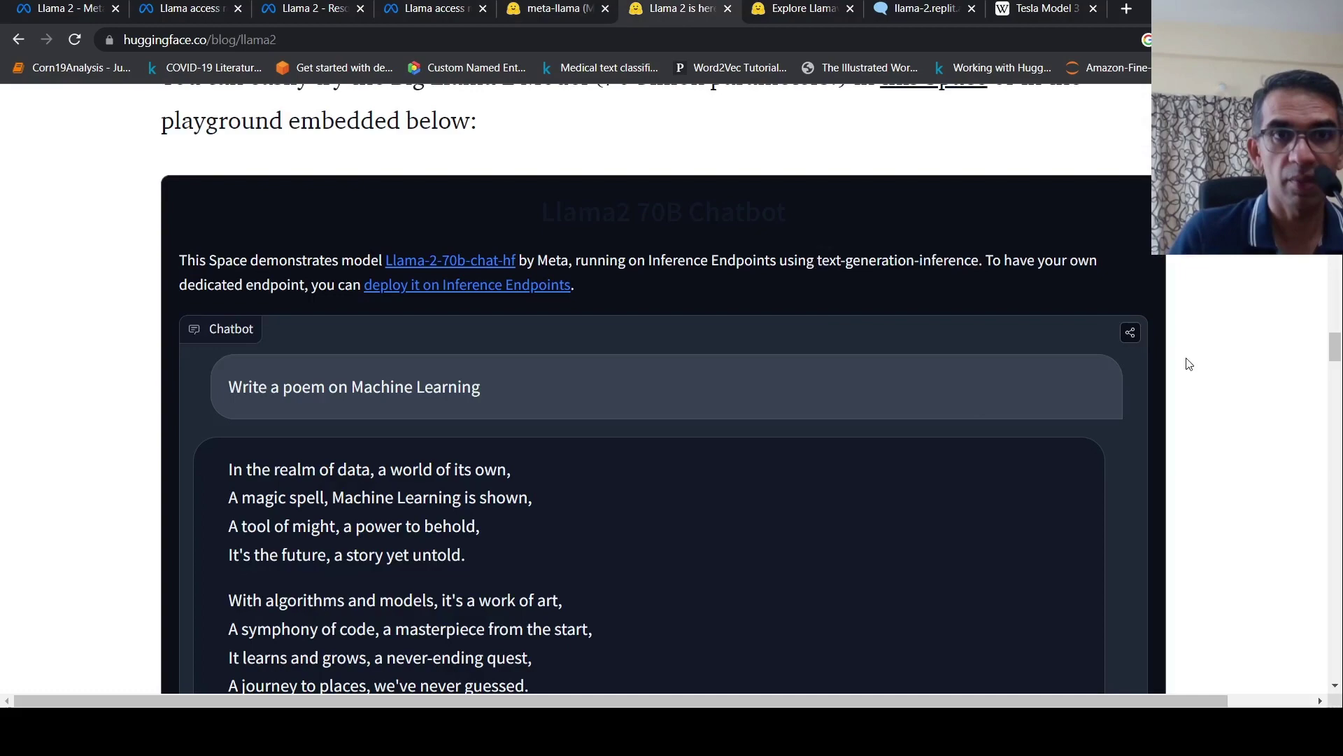
{"action": "scroll", "coordinate": [1206, 393], "scroll_direction": "up", "scroll_amount": 15}
{"action": "scroll", "coordinate": [1208, 397], "scroll_direction": "up", "scroll_amount": 8}
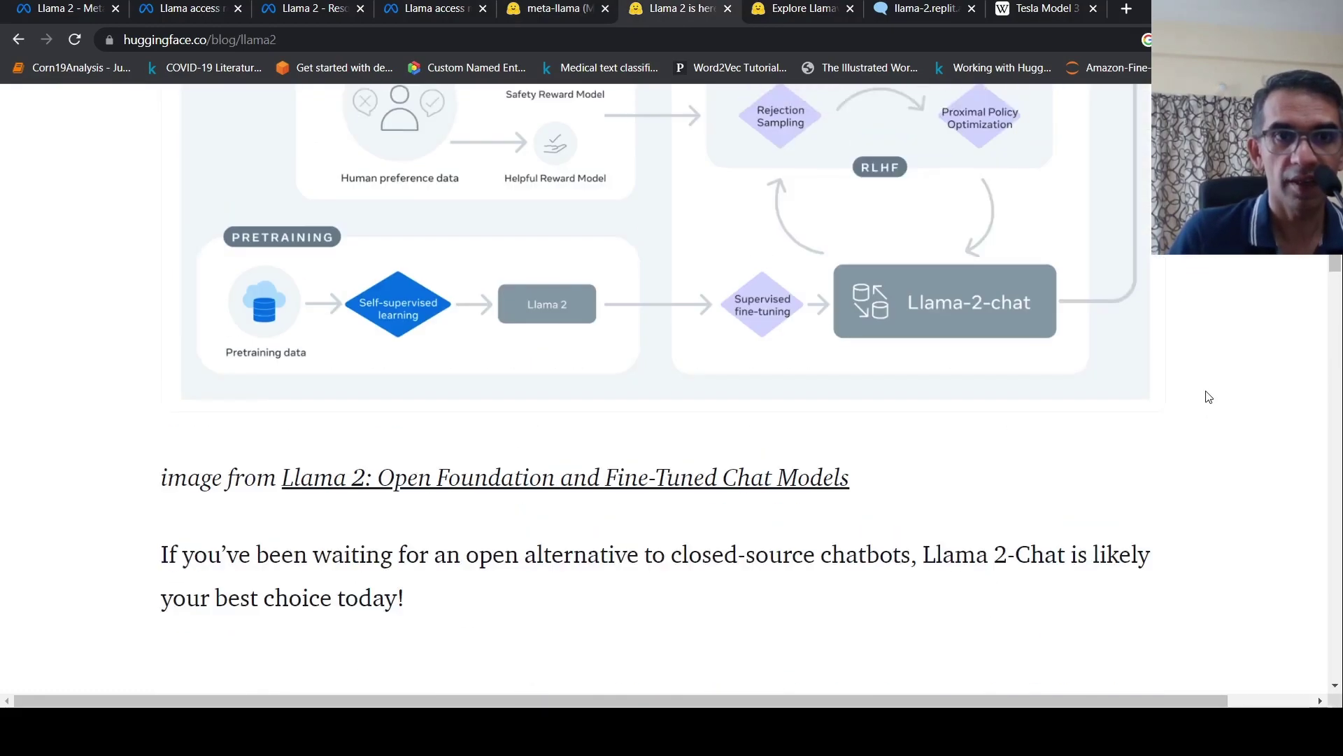
{"action": "scroll", "coordinate": [1208, 396], "scroll_direction": "up", "scroll_amount": 7}
{"action": "scroll", "coordinate": [1208, 397], "scroll_direction": "up", "scroll_amount": 5}
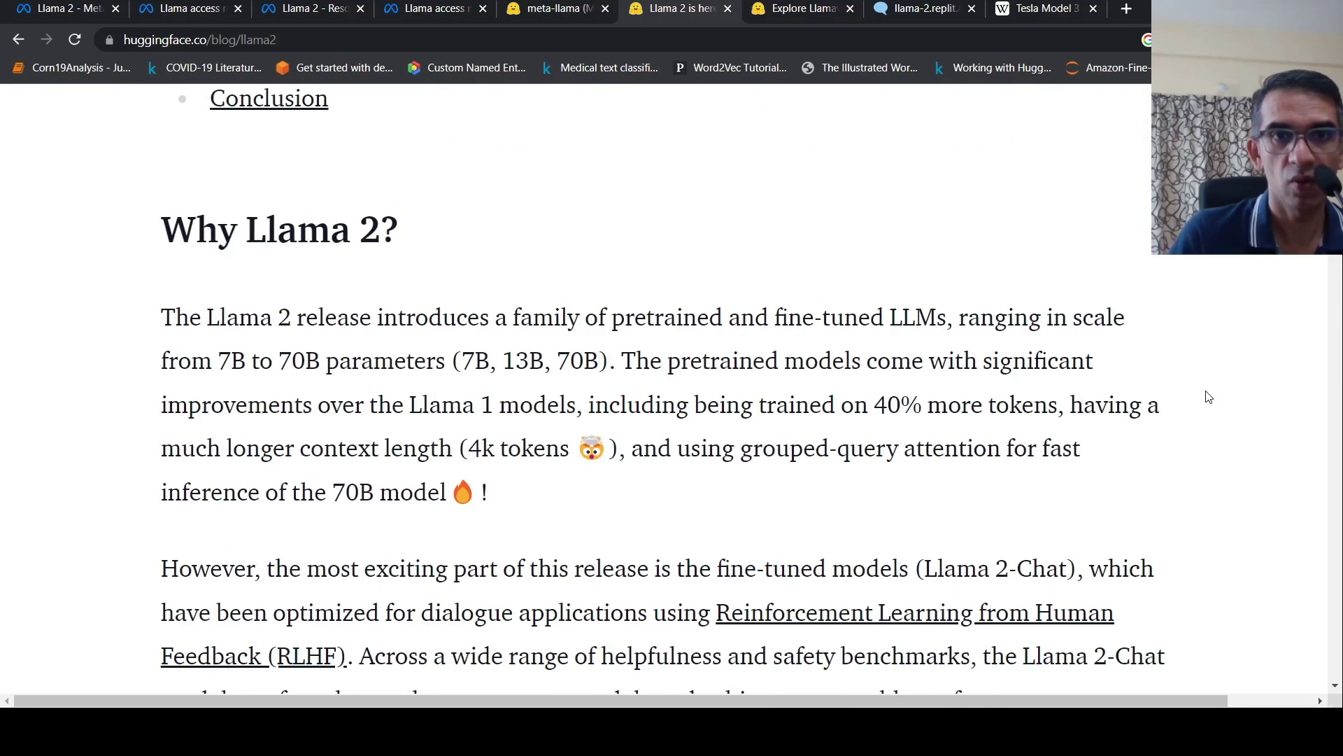
{"action": "scroll", "coordinate": [867, 365], "scroll_direction": "up", "scroll_amount": 1}
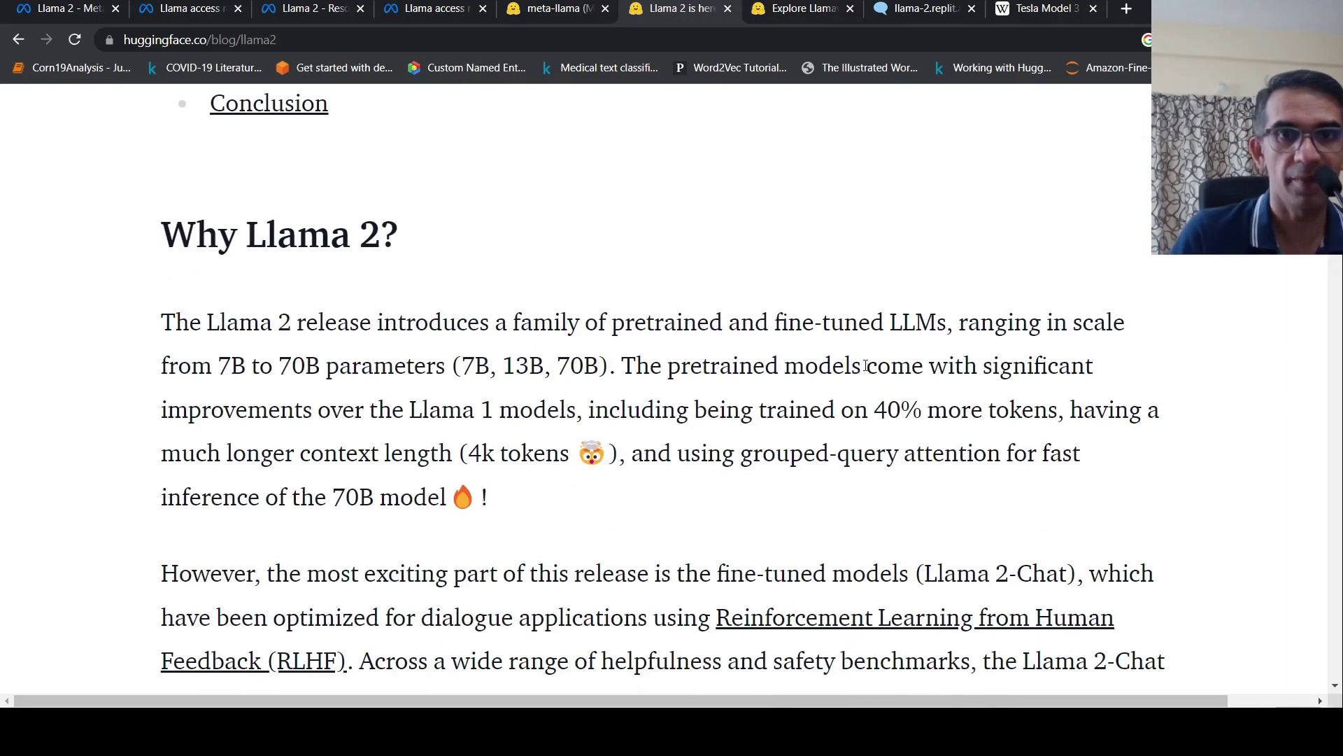
{"action": "scroll", "coordinate": [866, 365], "scroll_direction": "up", "scroll_amount": 7}
{"action": "scroll", "coordinate": [866, 365], "scroll_direction": "down", "scroll_amount": 7}
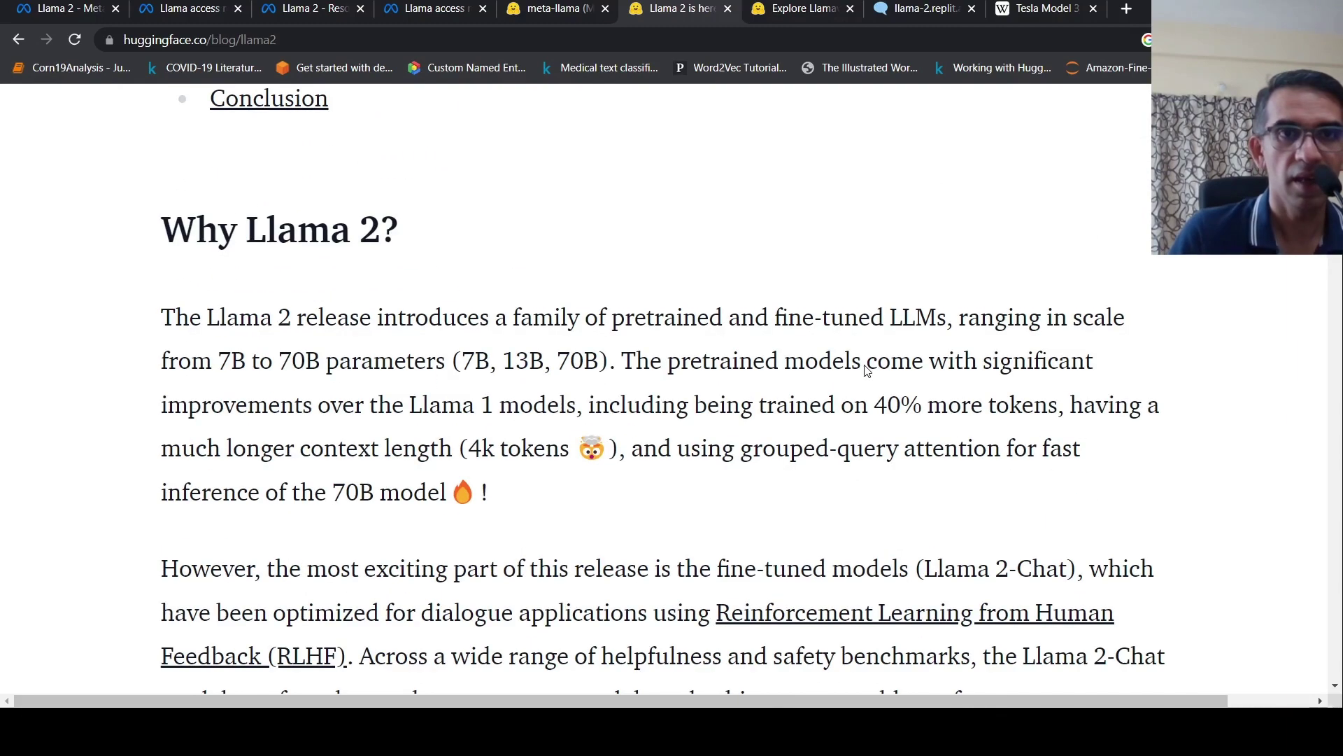
{"action": "scroll", "coordinate": [866, 370], "scroll_direction": "up", "scroll_amount": 5}
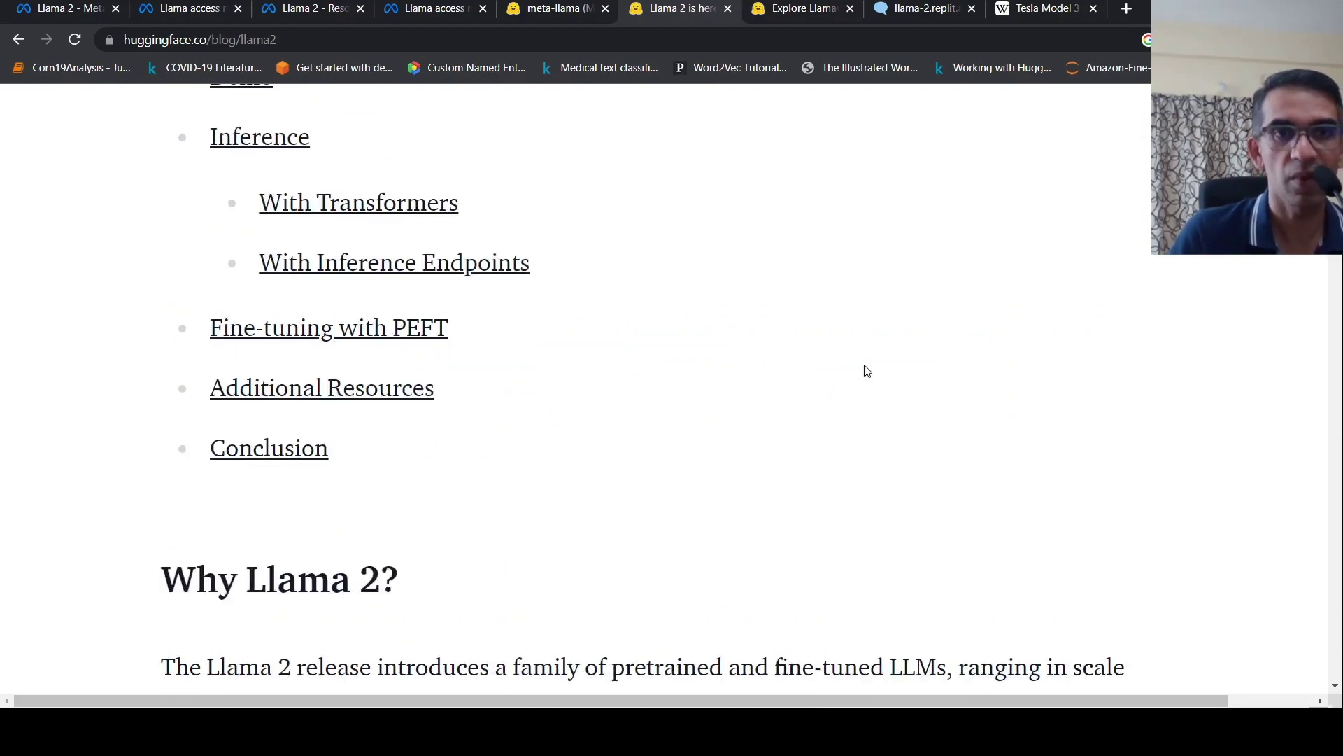
{"action": "scroll", "coordinate": [867, 370], "scroll_direction": "down", "scroll_amount": 20}
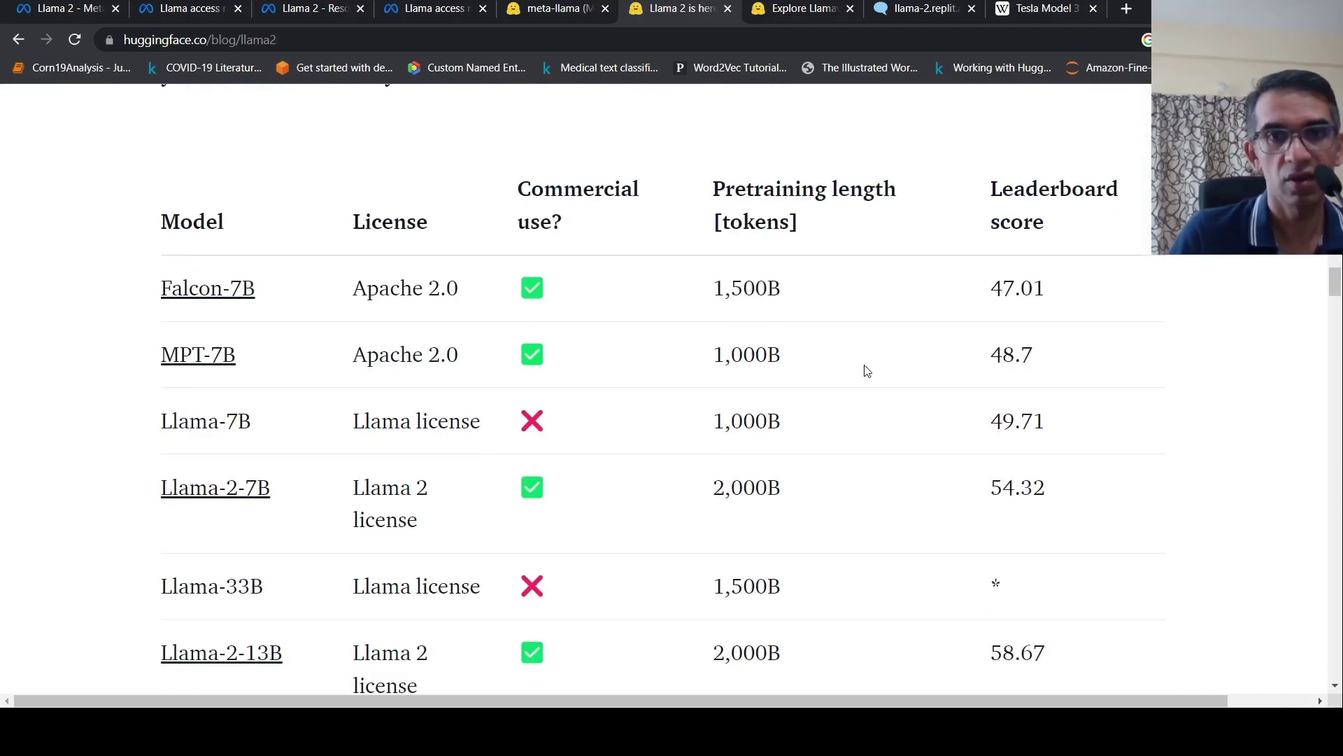
{"action": "scroll", "coordinate": [867, 370], "scroll_direction": "down", "scroll_amount": 12}
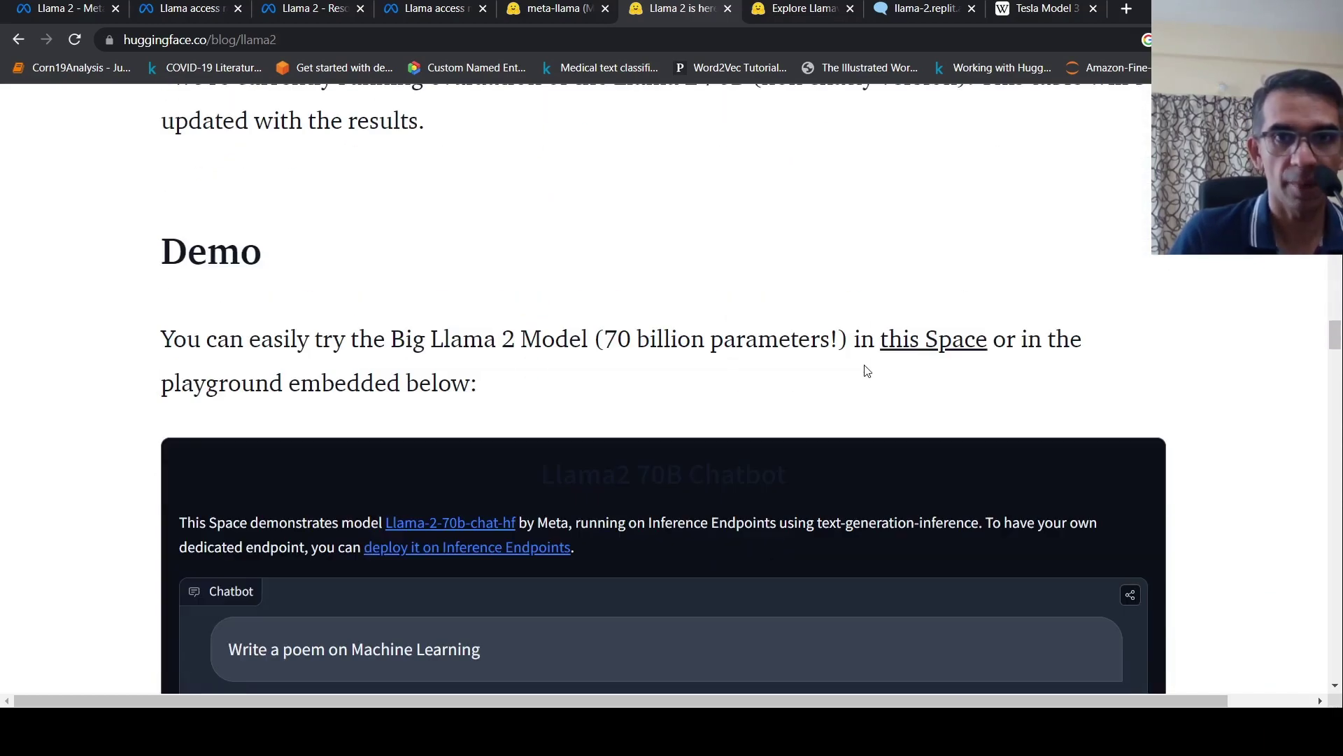
{"action": "scroll", "coordinate": [867, 371], "scroll_direction": "down", "scroll_amount": 6}
{"action": "scroll", "coordinate": [864, 364], "scroll_direction": "up", "scroll_amount": 5}
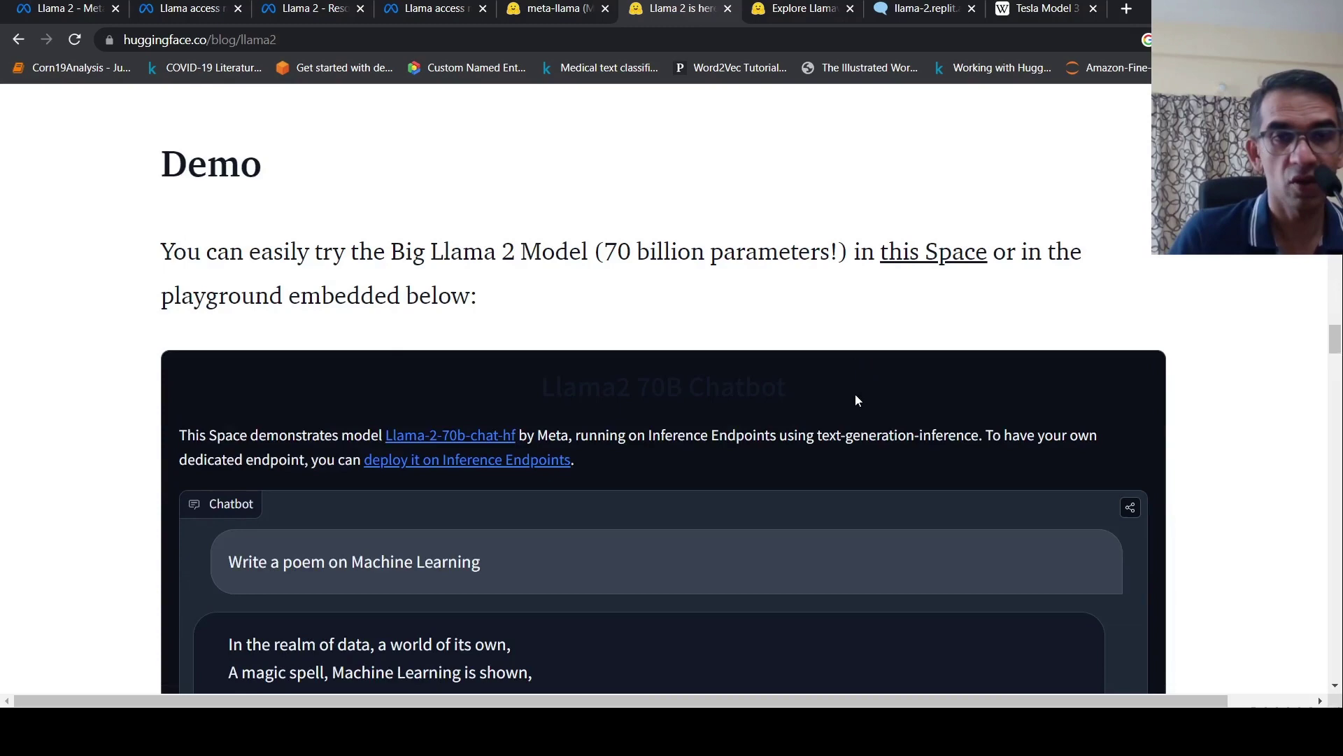
{"action": "scroll", "coordinate": [839, 399], "scroll_direction": "down", "scroll_amount": 5}
{"action": "scroll", "coordinate": [733, 398], "scroll_direction": "down", "scroll_amount": 4}
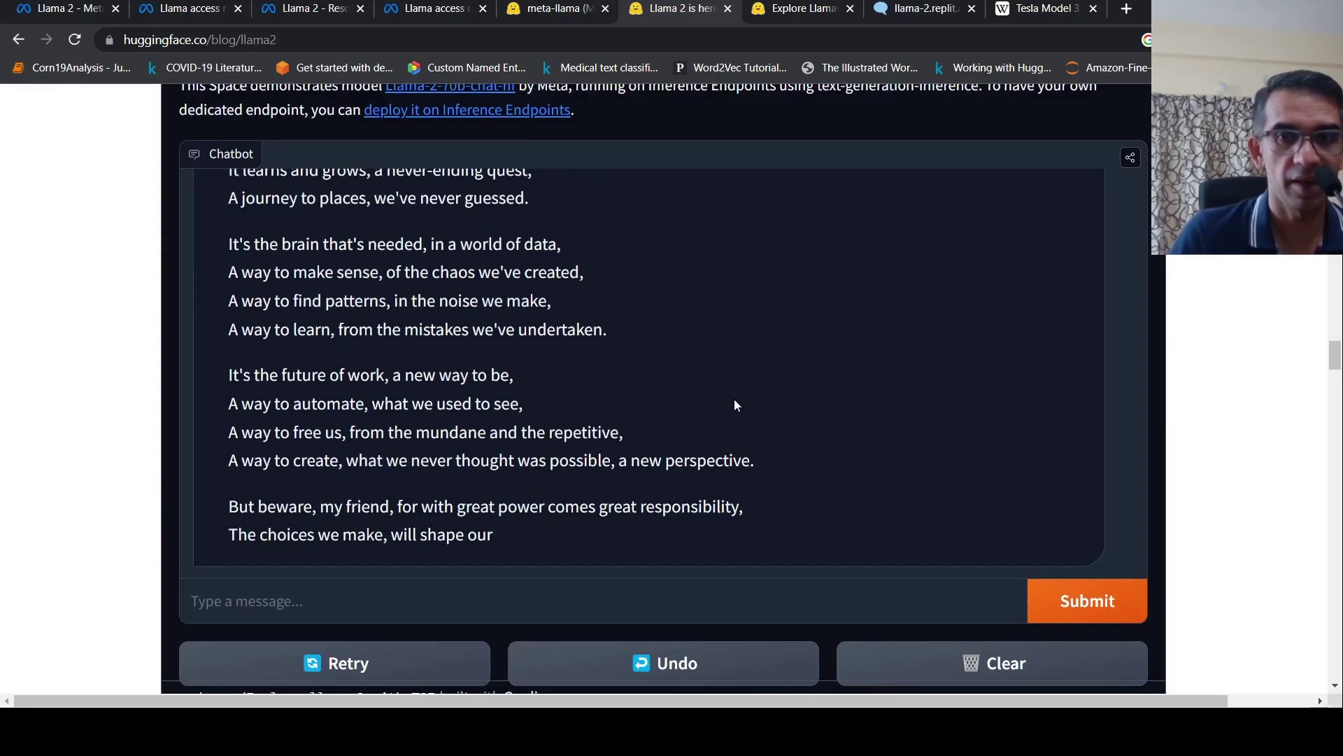
{"action": "scroll", "coordinate": [1208, 411], "scroll_direction": "down", "scroll_amount": 6}
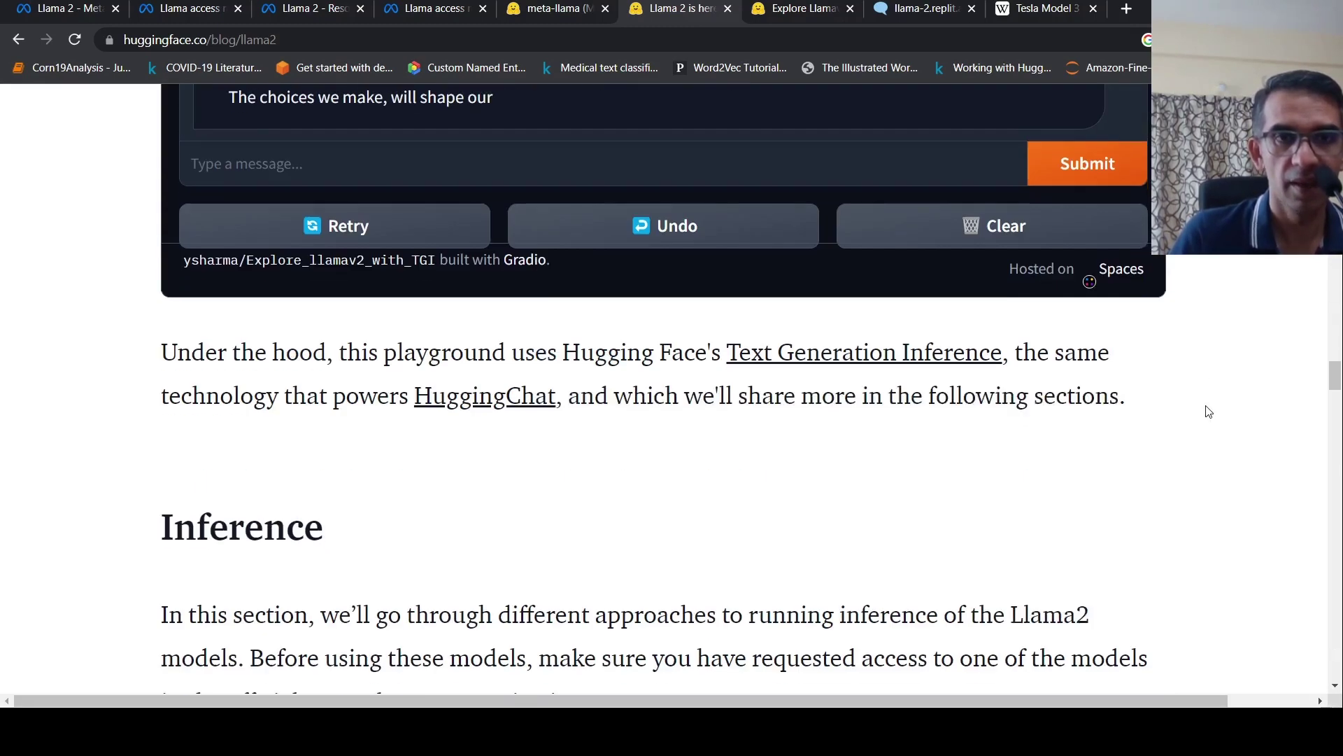